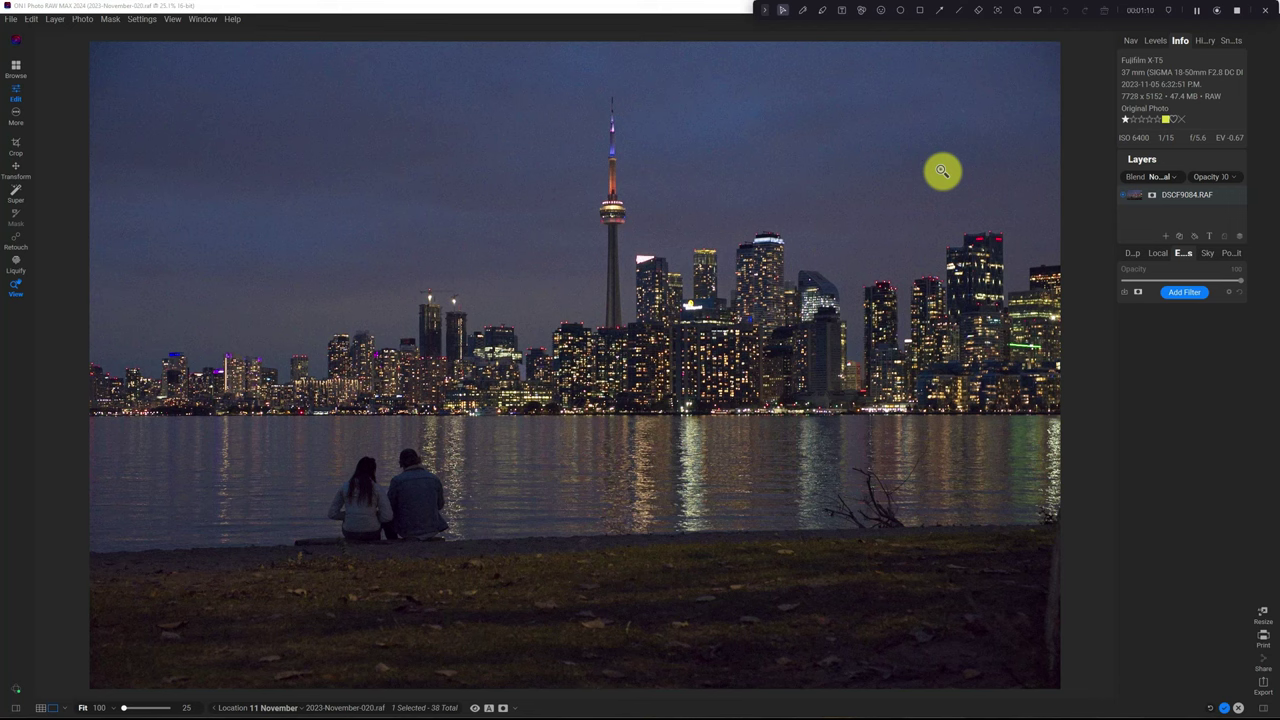
# - Examine the noise in the night sky and downtown buildings at 100% magnification
pyautogui.click(524, 280)
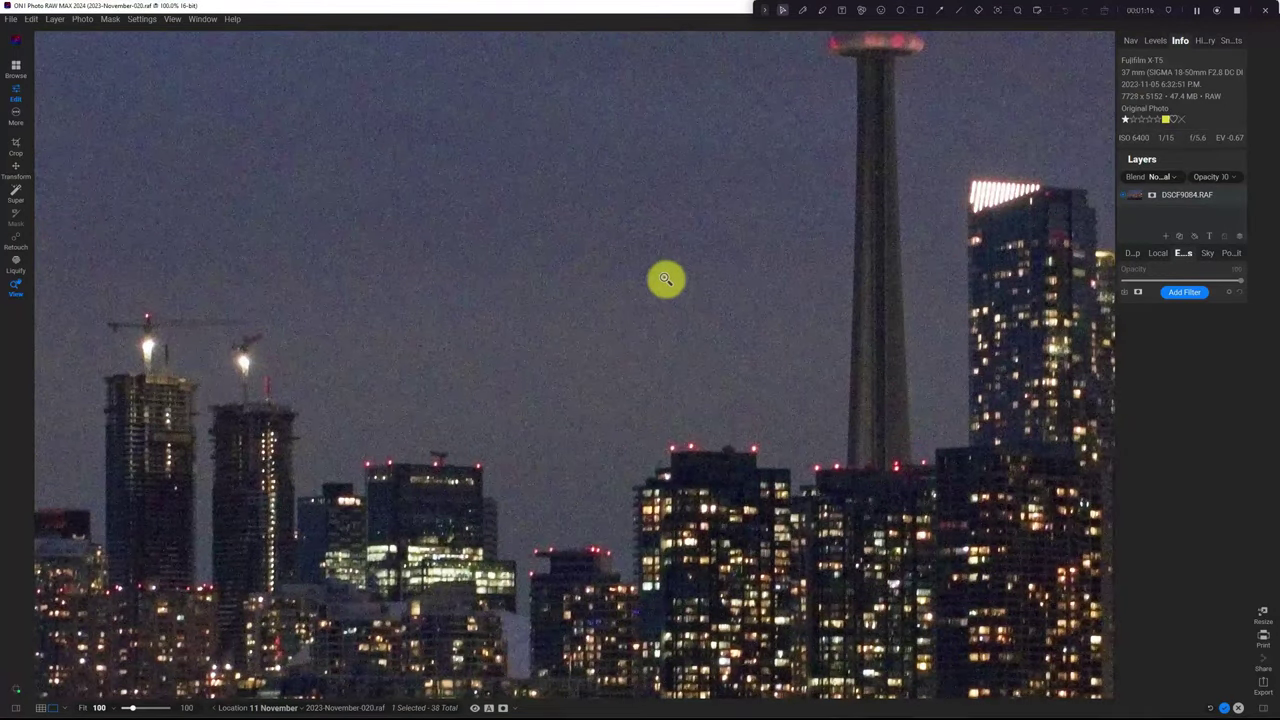
pyautogui.click(665, 279)
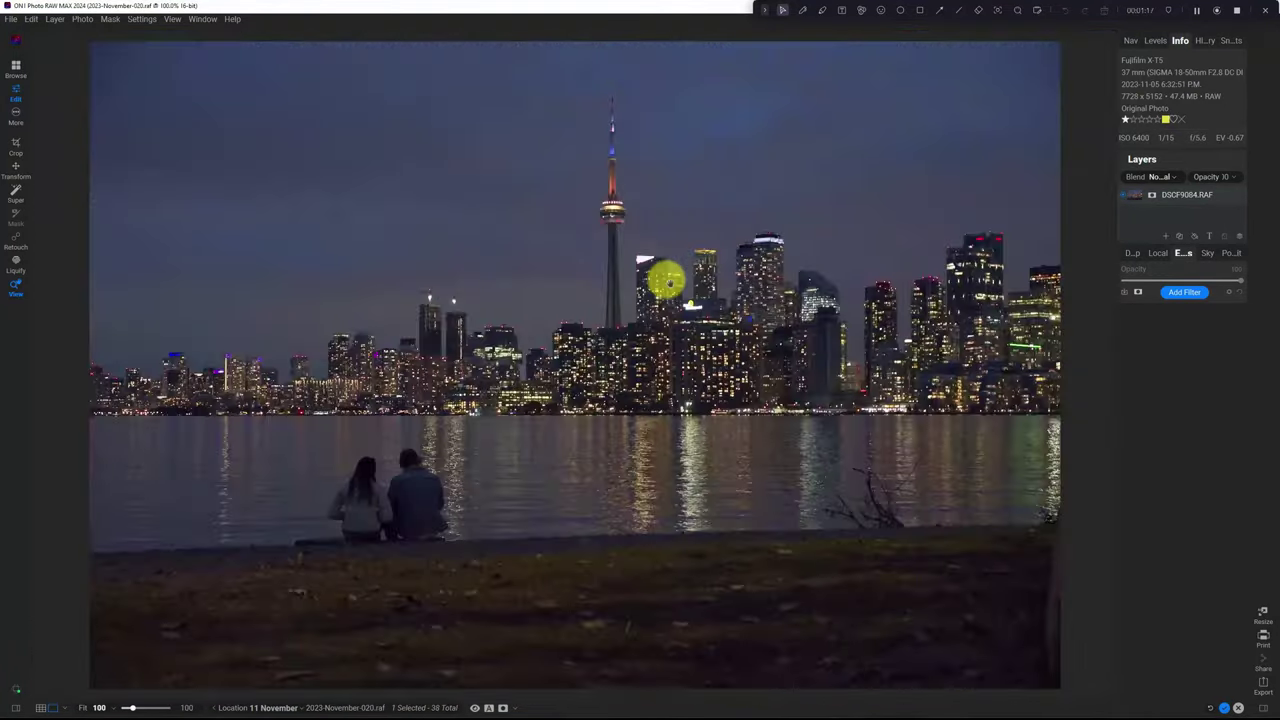
pyautogui.click(646, 351)
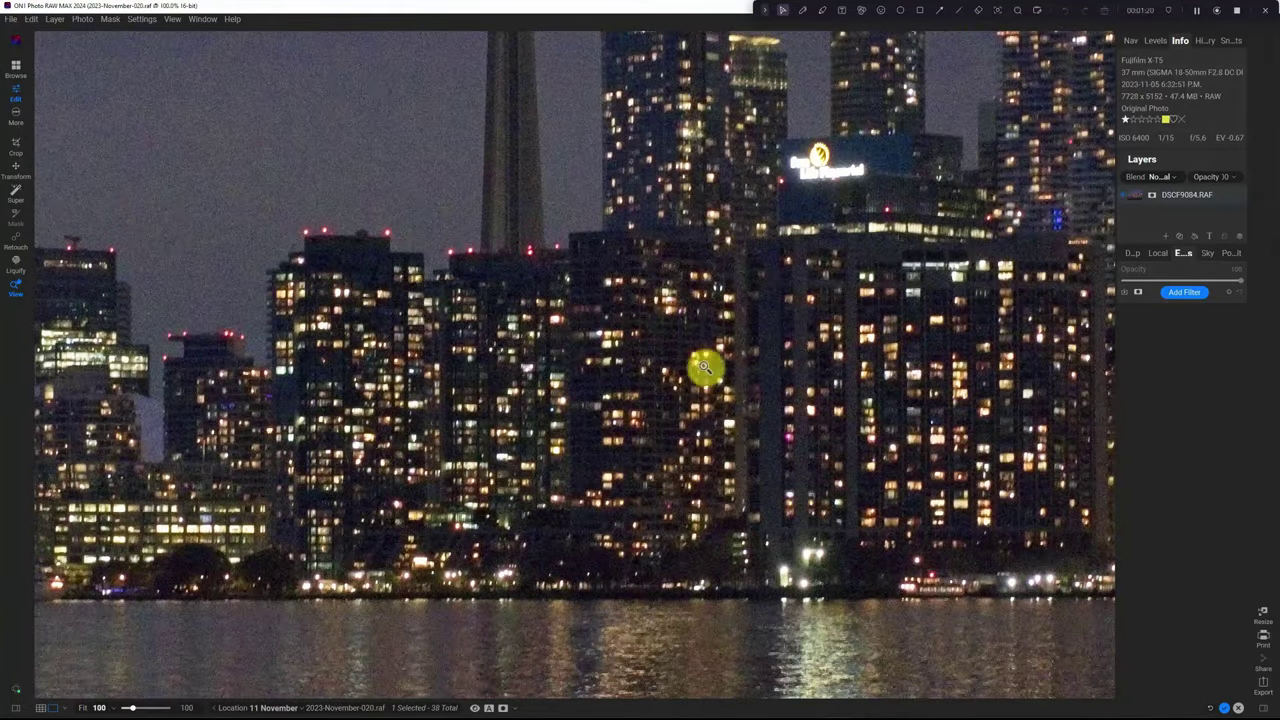
pyautogui.click(592, 316)
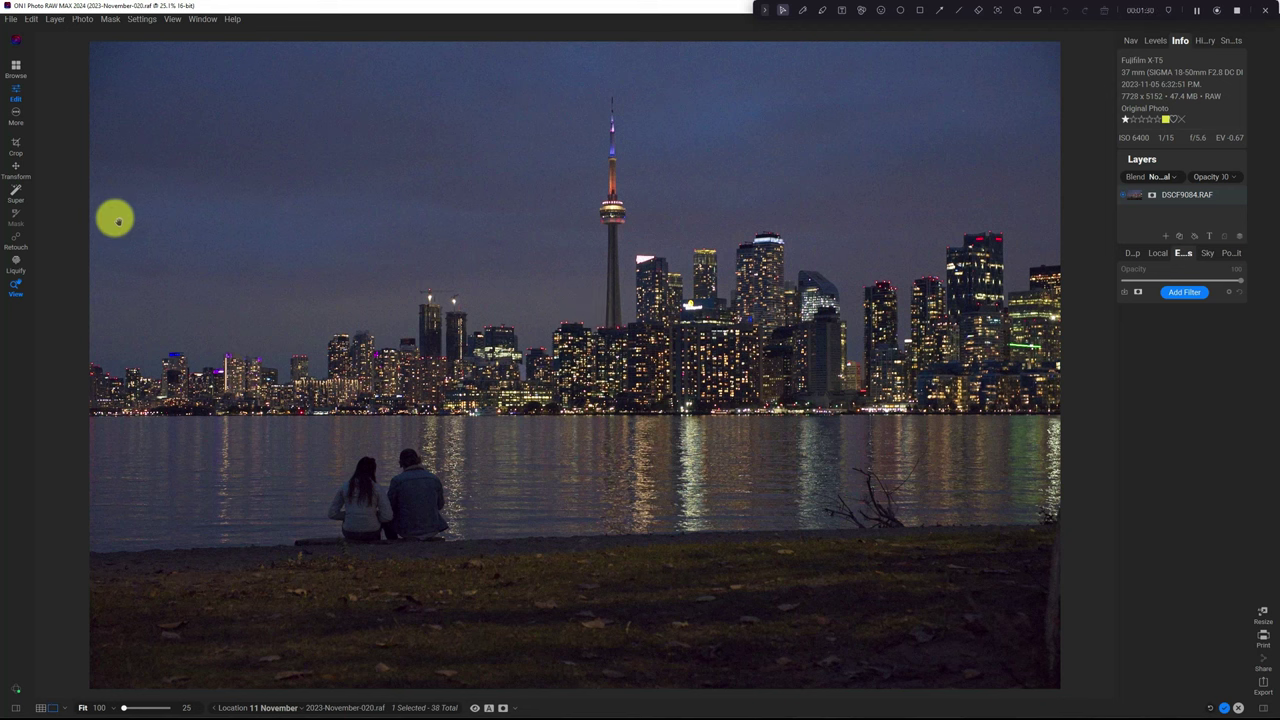
# - Check the ISO level in the Brilliance AI preferences above which NoNoise AI is applied to RAW photos
pyautogui.click(31, 19)
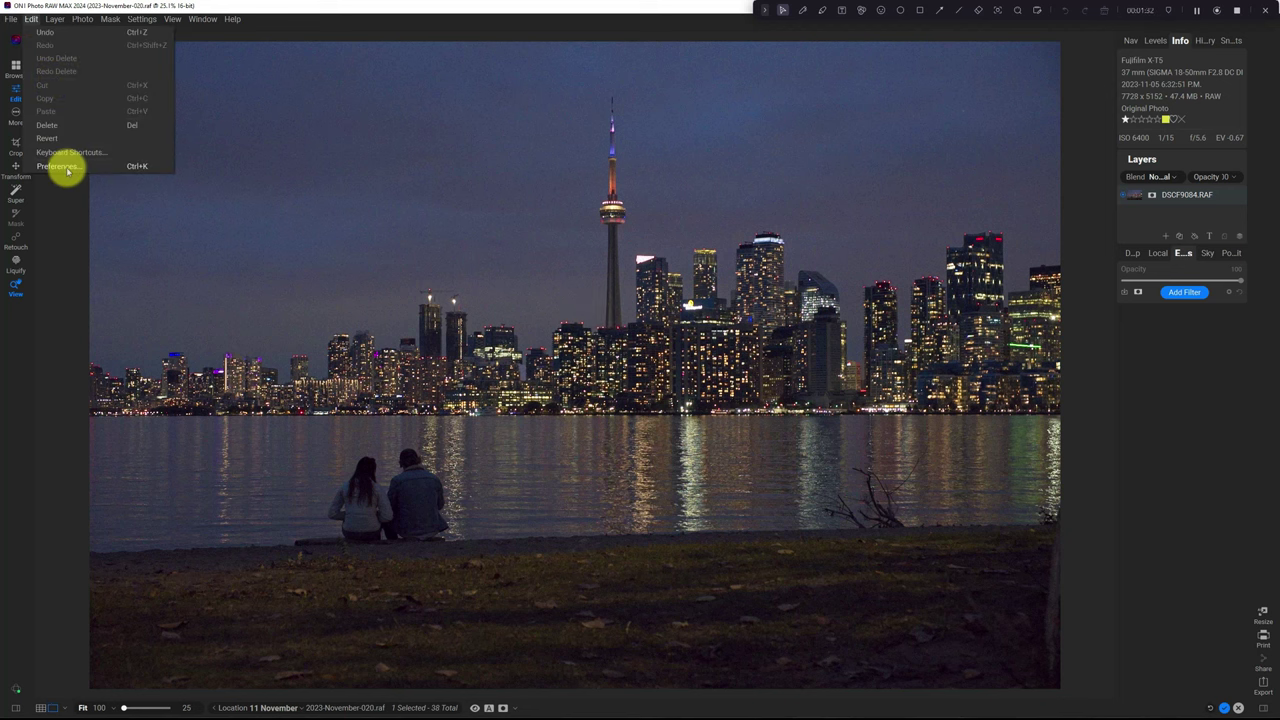
pyautogui.click(62, 166)
pyautogui.click(788, 220)
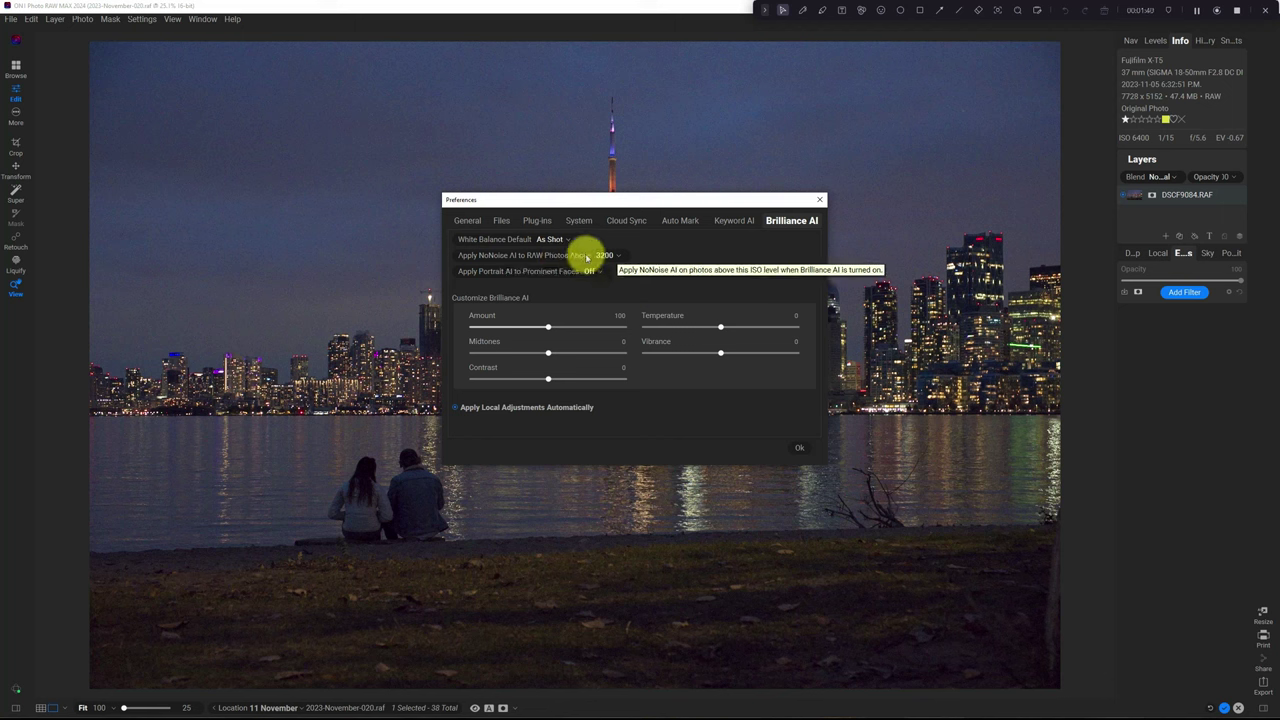
pyautogui.click(819, 199)
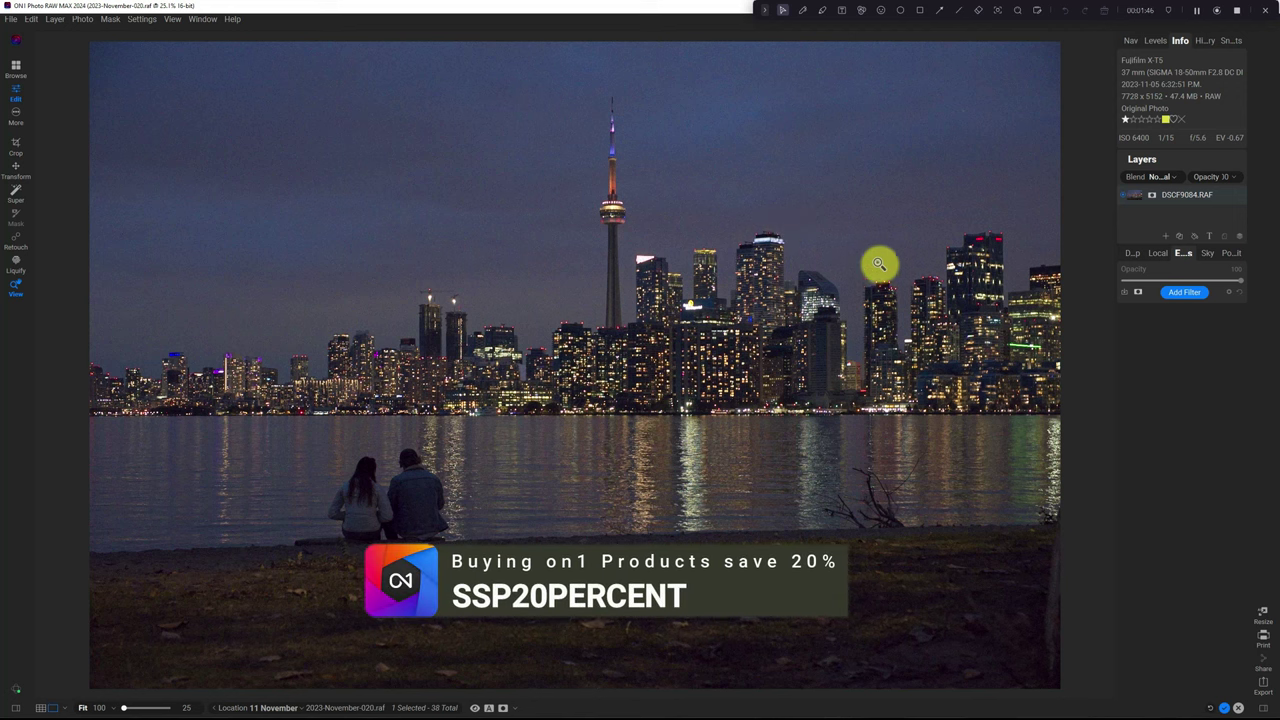
# - Start developing the photo with Brilliance AI and examine the noise reduction around the tower and skyline at 100%
pyautogui.click(1132, 253)
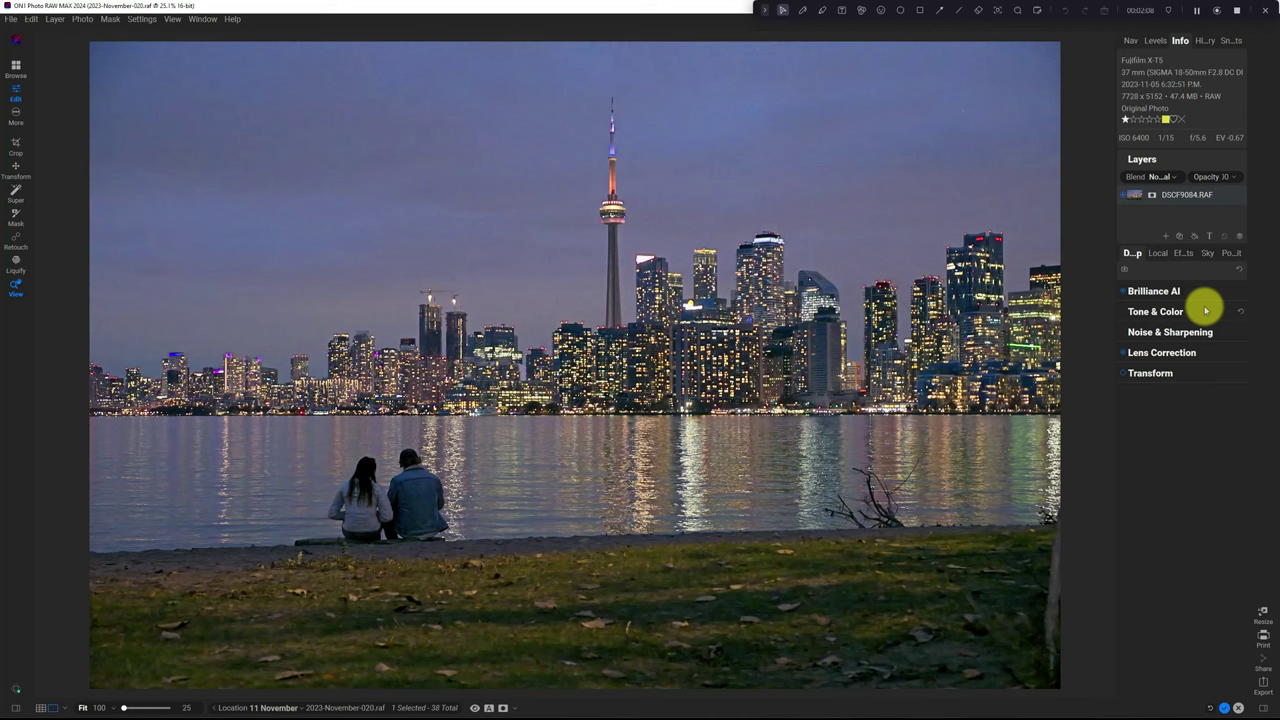
pyautogui.click(683, 170)
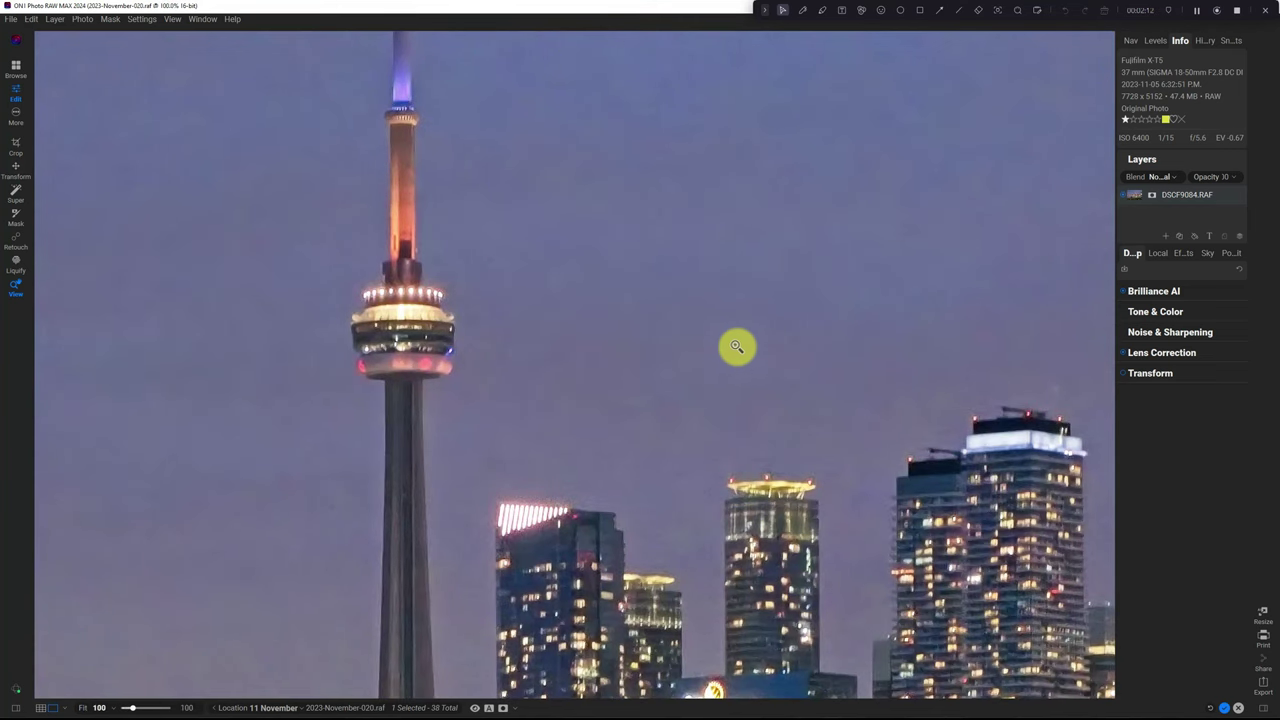
pyautogui.scroll(-2, 678, 323)
pyautogui.moveTo(678, 323); pyautogui.dragTo(709, 131)
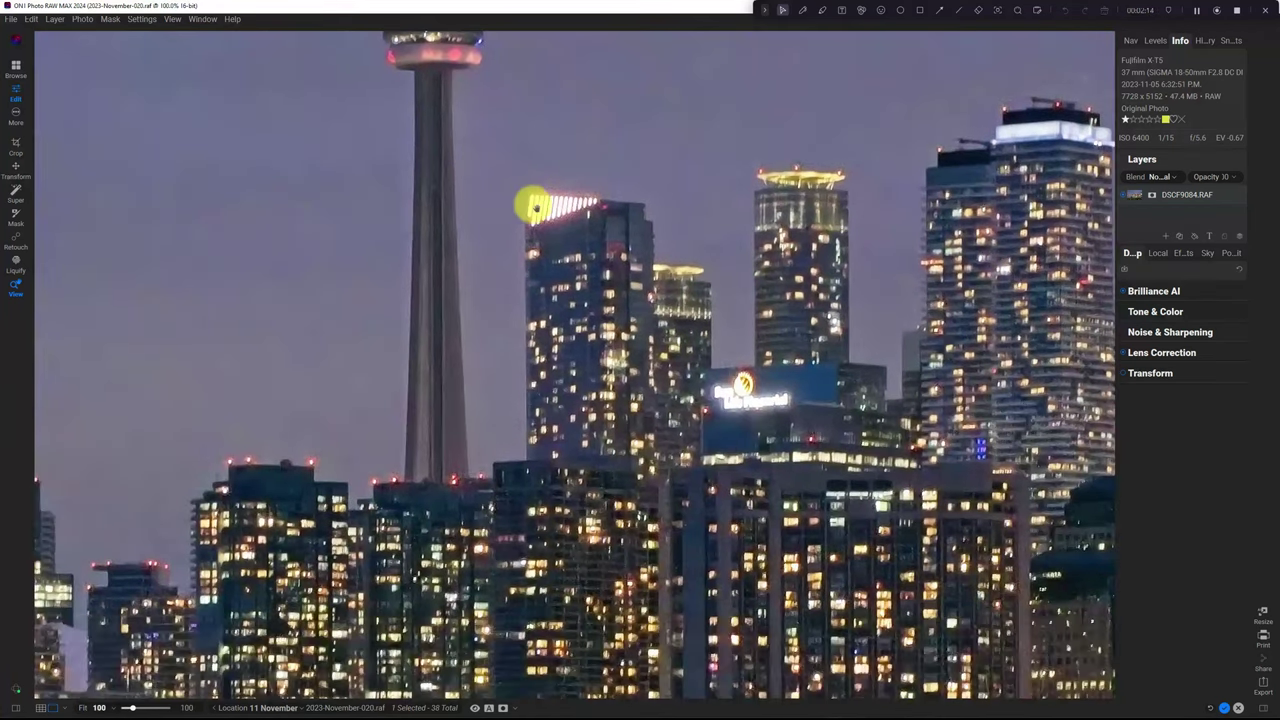
pyautogui.moveTo(377, 205); pyautogui.dragTo(640, 200)
pyautogui.moveTo(490, 204); pyautogui.dragTo(634, 233)
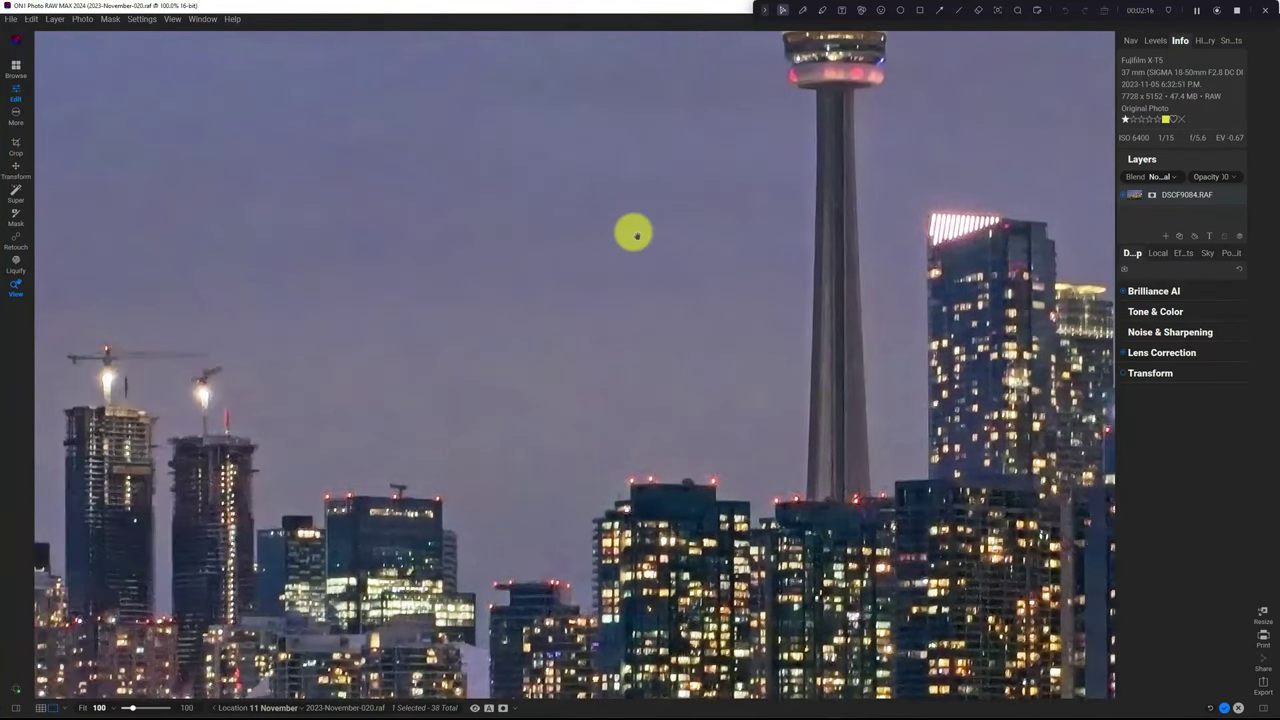
pyautogui.hotkey('ctrl', '0')
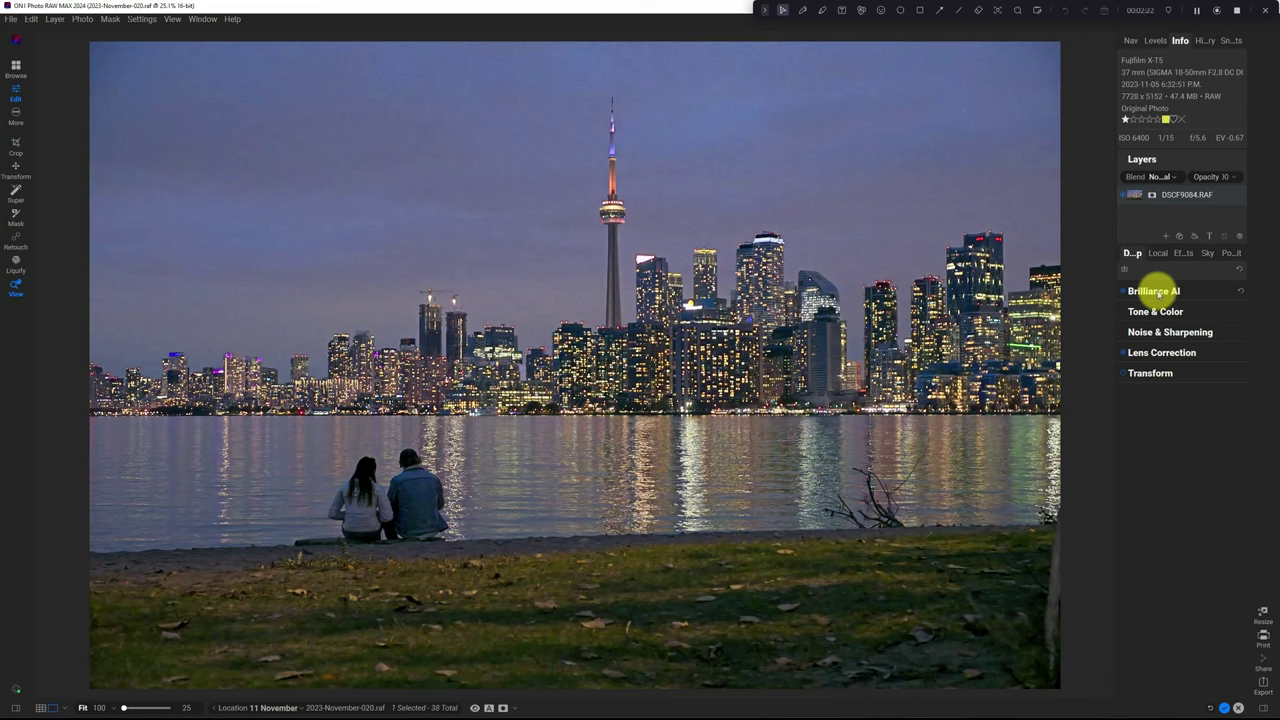
# - Inspect the skyline detail, and switch the noise and sharpening method to combined NoNoise AI and Tack Sharp AI
pyautogui.click(1157, 333)
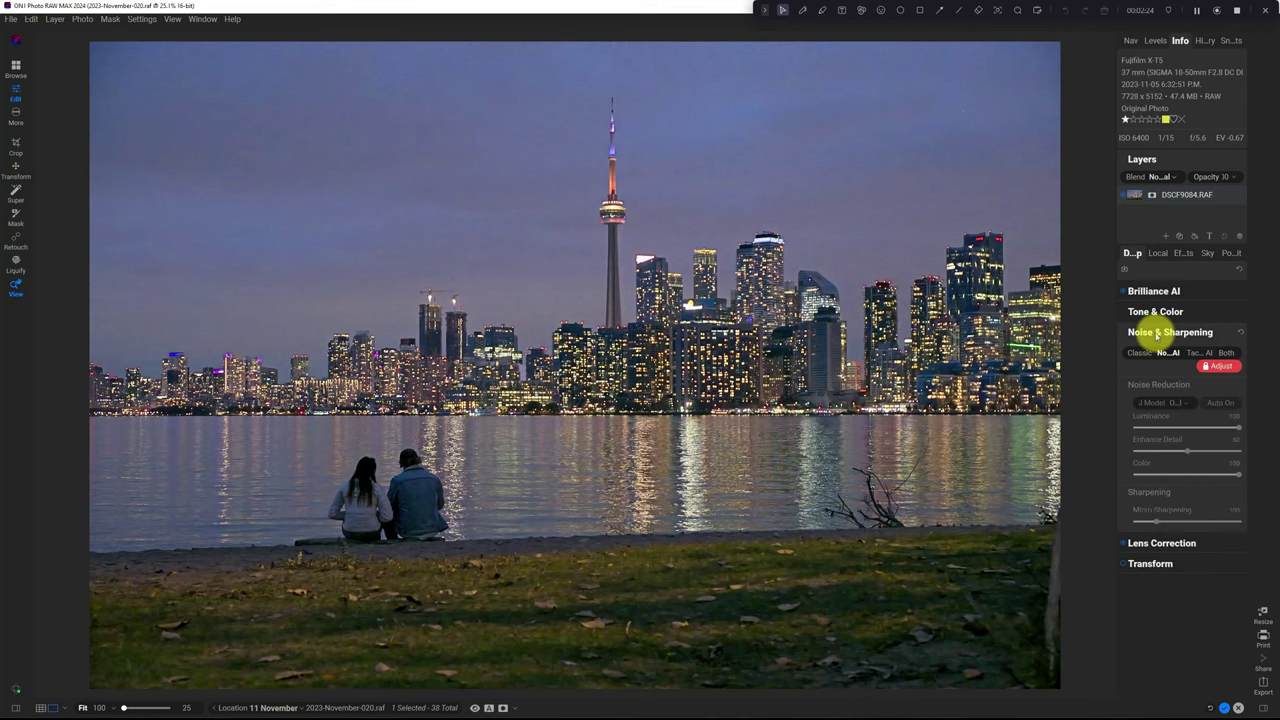
pyautogui.click(666, 343)
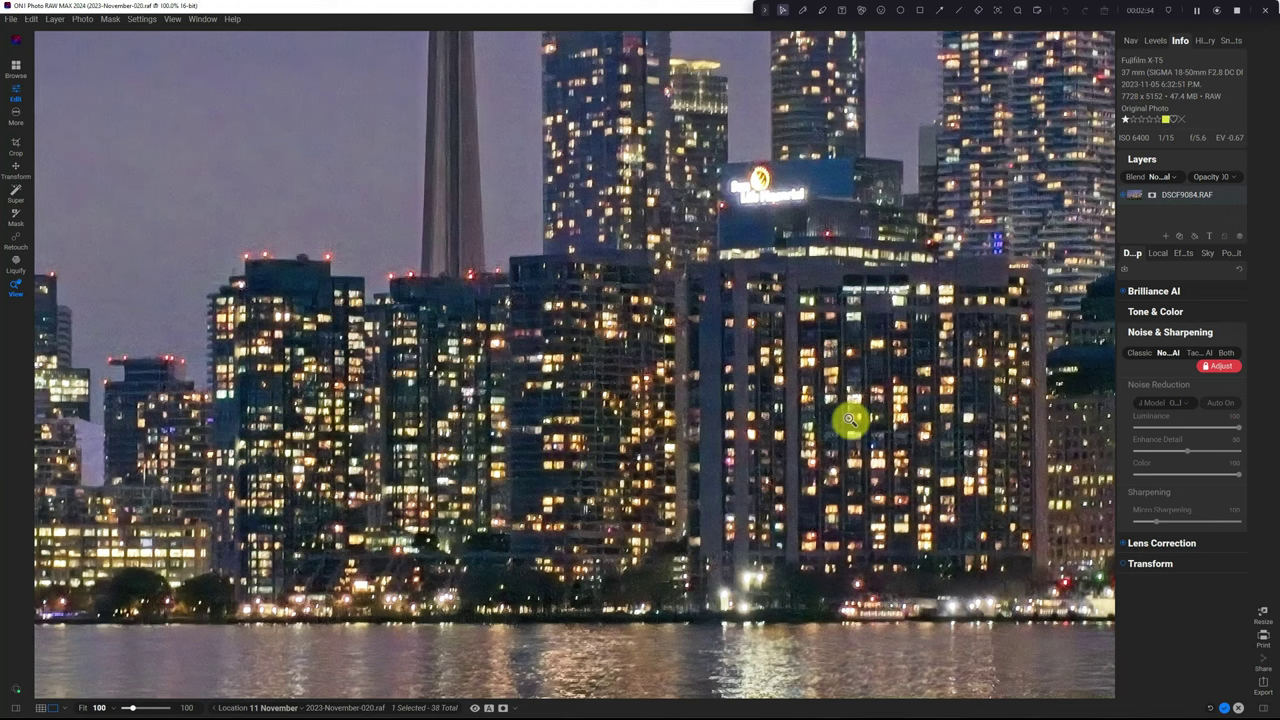
pyautogui.click(818, 405)
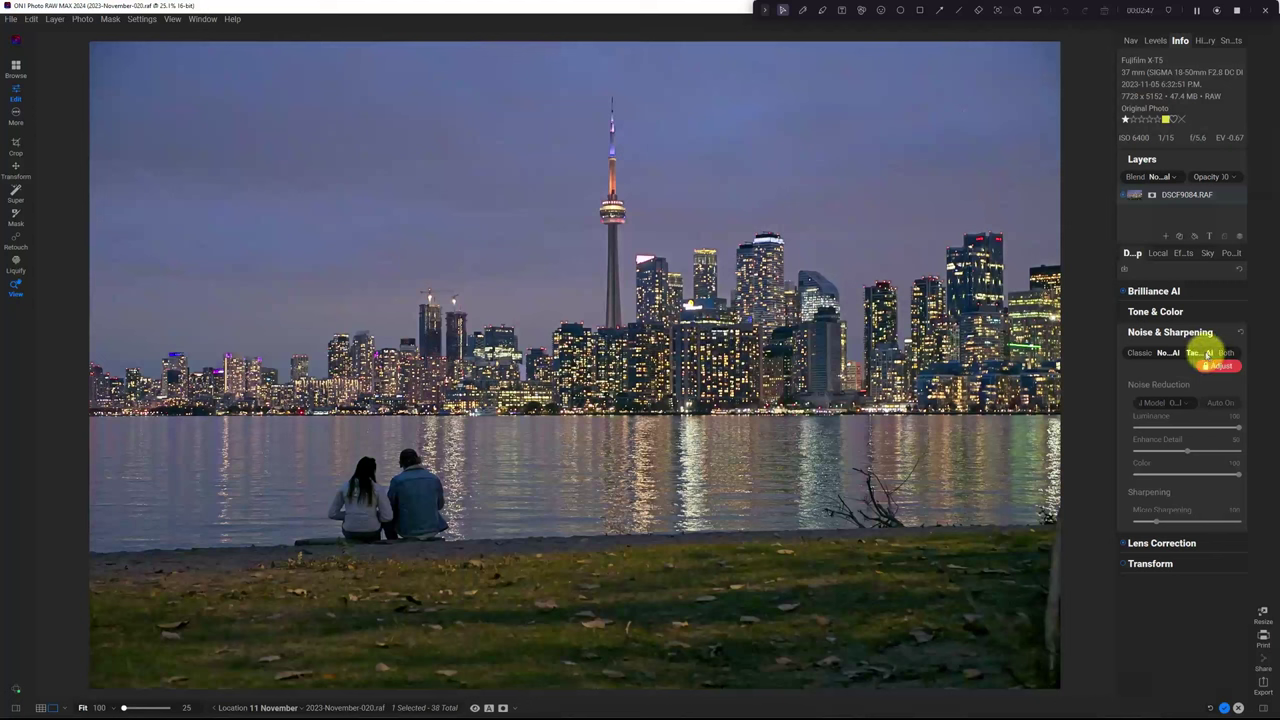
pyautogui.click(1206, 351)
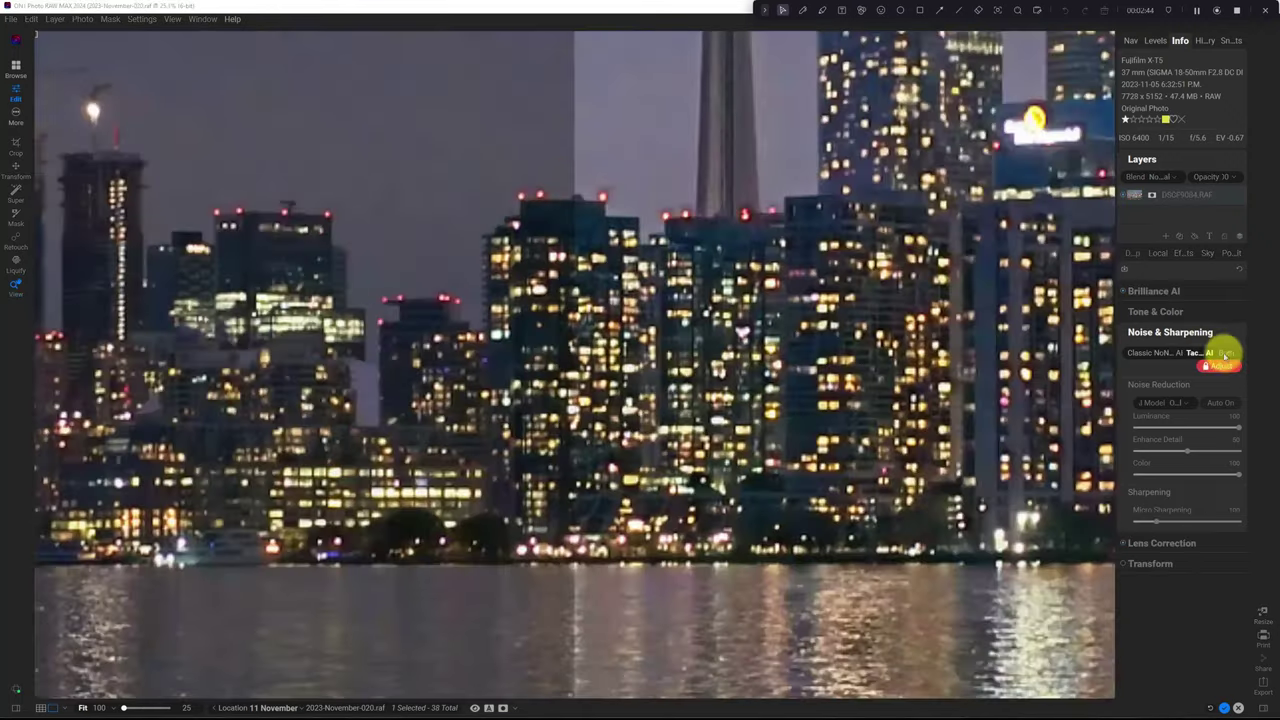
pyautogui.click(1226, 353)
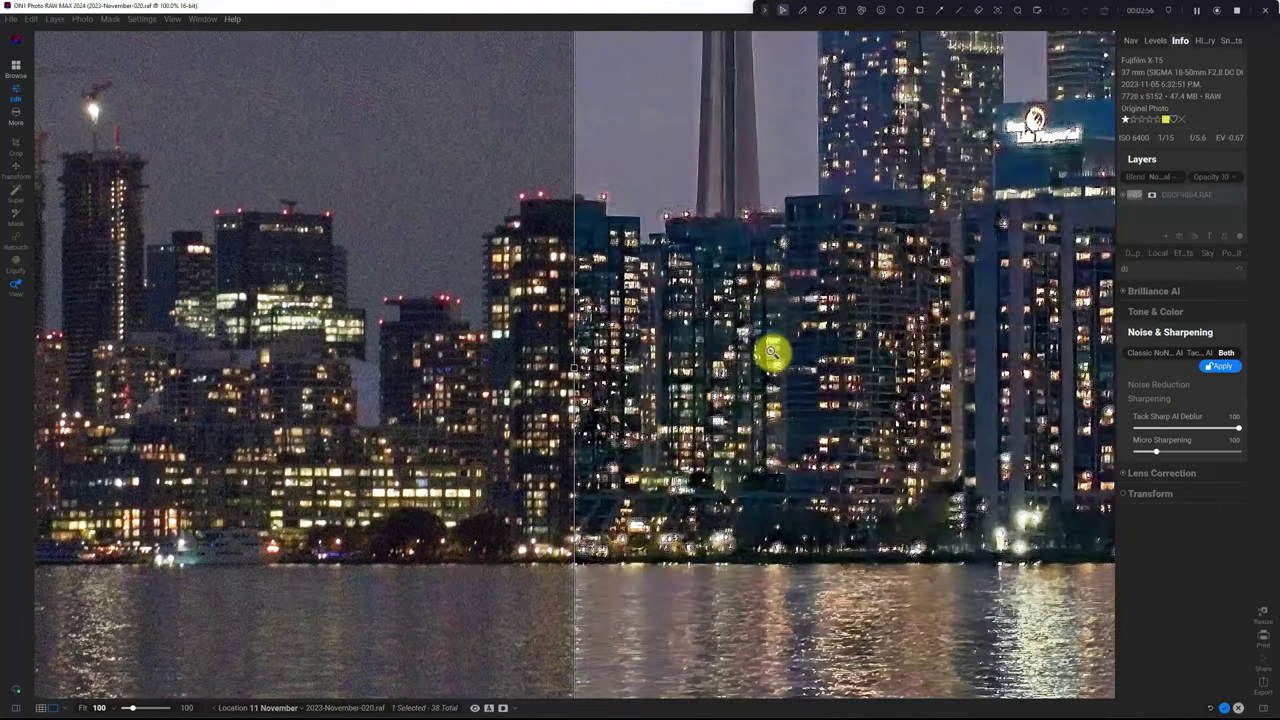
# - Compare the photo before and after noise reduction and sharpening, at full view and at 100% on the buildings
pyautogui.click(772, 352)
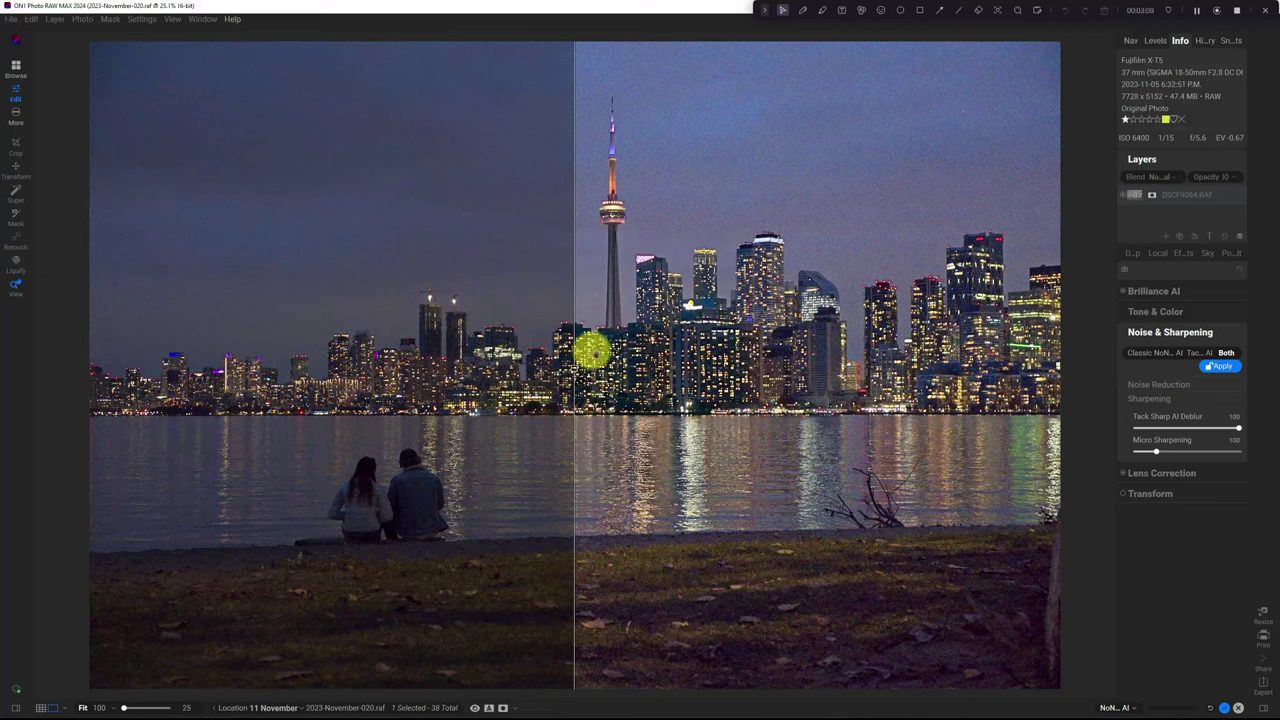
pyautogui.moveTo(767, 358); pyautogui.dragTo(649, 340)
pyautogui.click(647, 342)
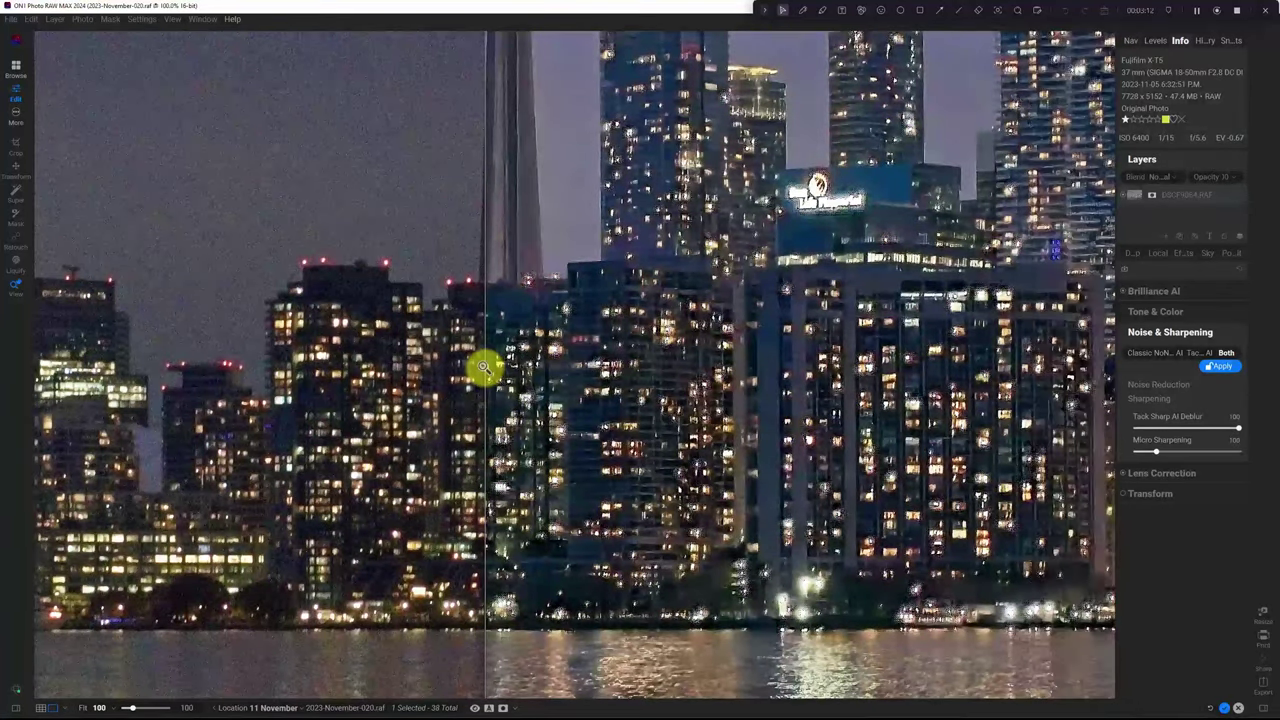
pyautogui.moveTo(484, 370); pyautogui.dragTo(590, 376)
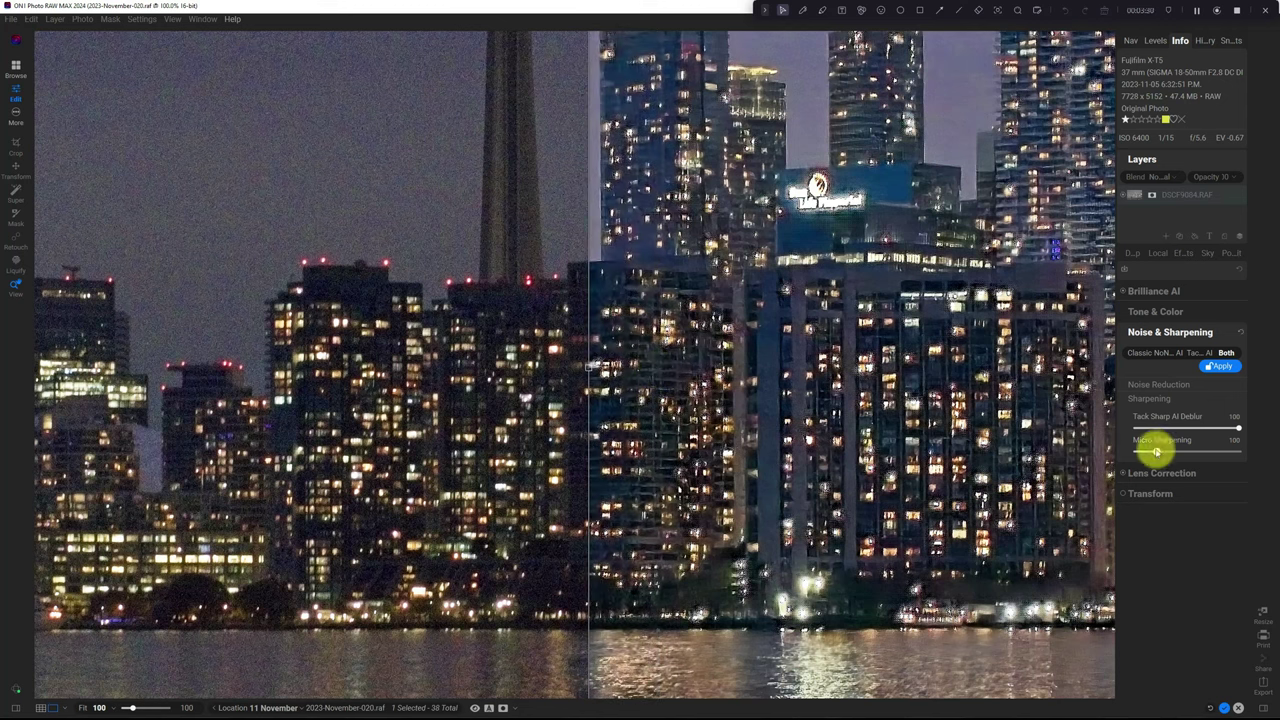
# - Lower Micro Sharpening to 45, compare the result across the buildings, and apply the noise and sharpening settings
pyautogui.moveTo(1157, 451); pyautogui.dragTo(1144, 451)
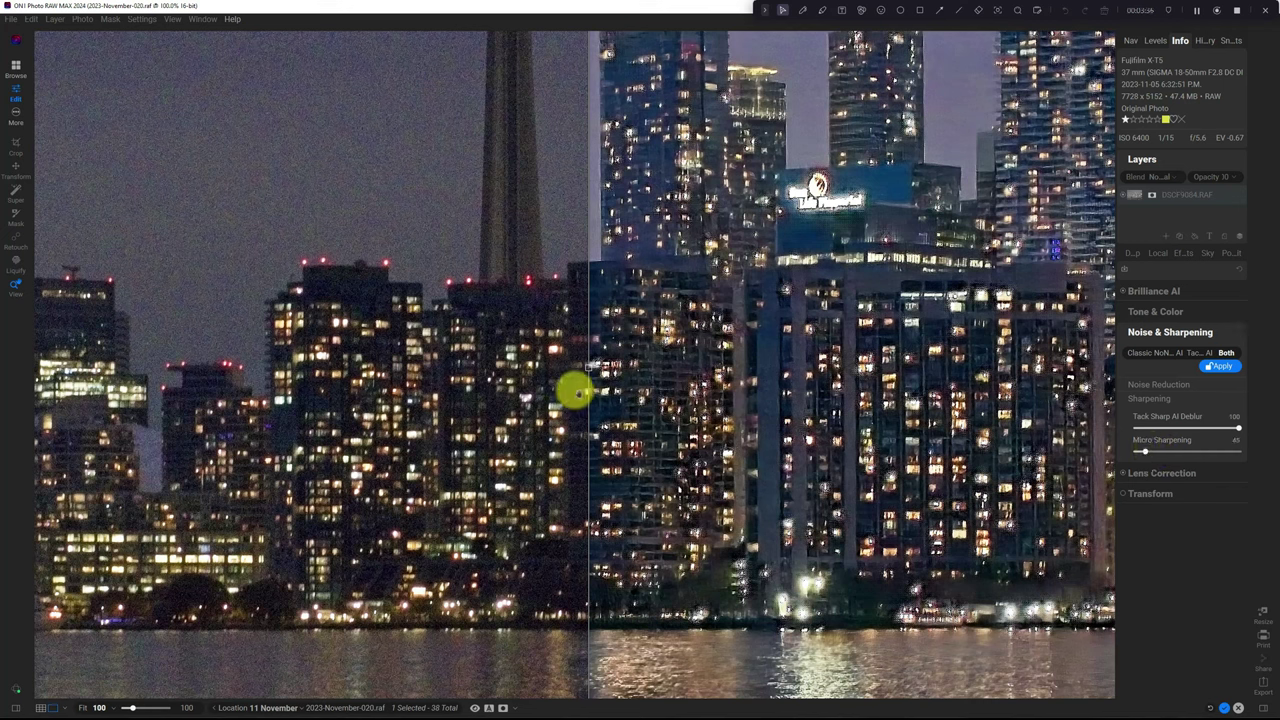
pyautogui.moveTo(589, 370); pyautogui.dragTo(717, 368)
pyautogui.click(1219, 367)
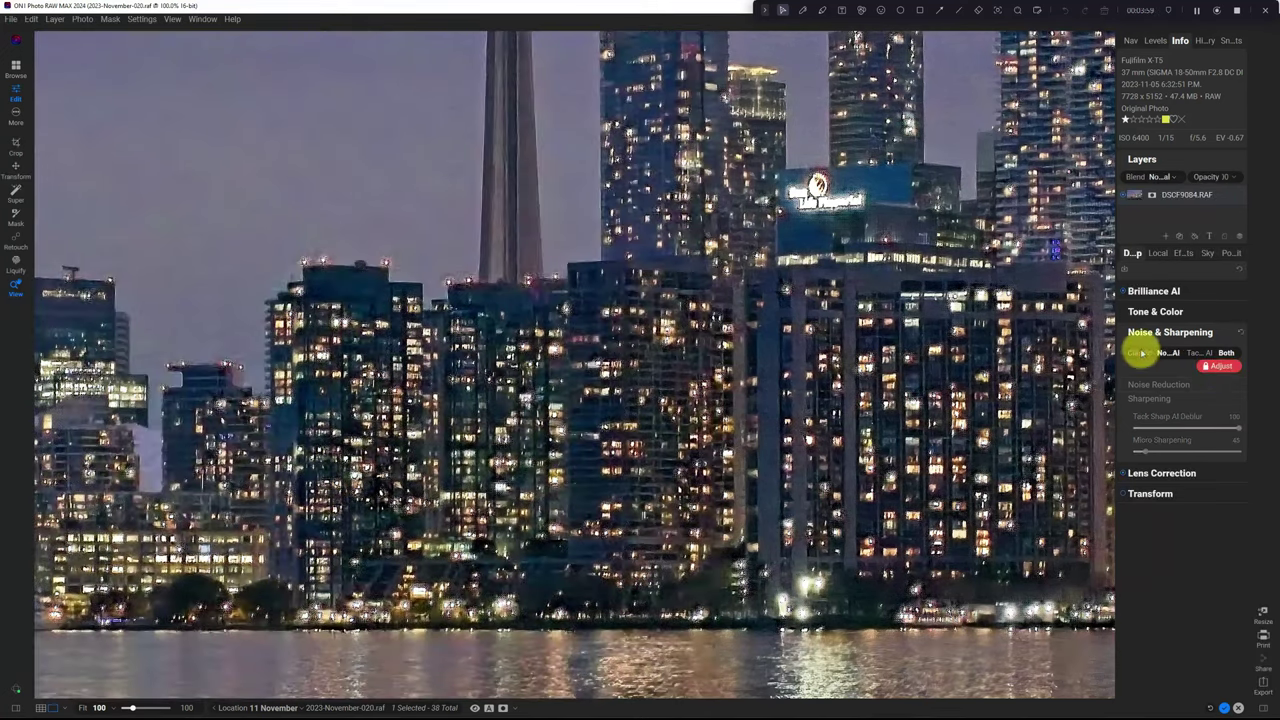
pyautogui.click(729, 362)
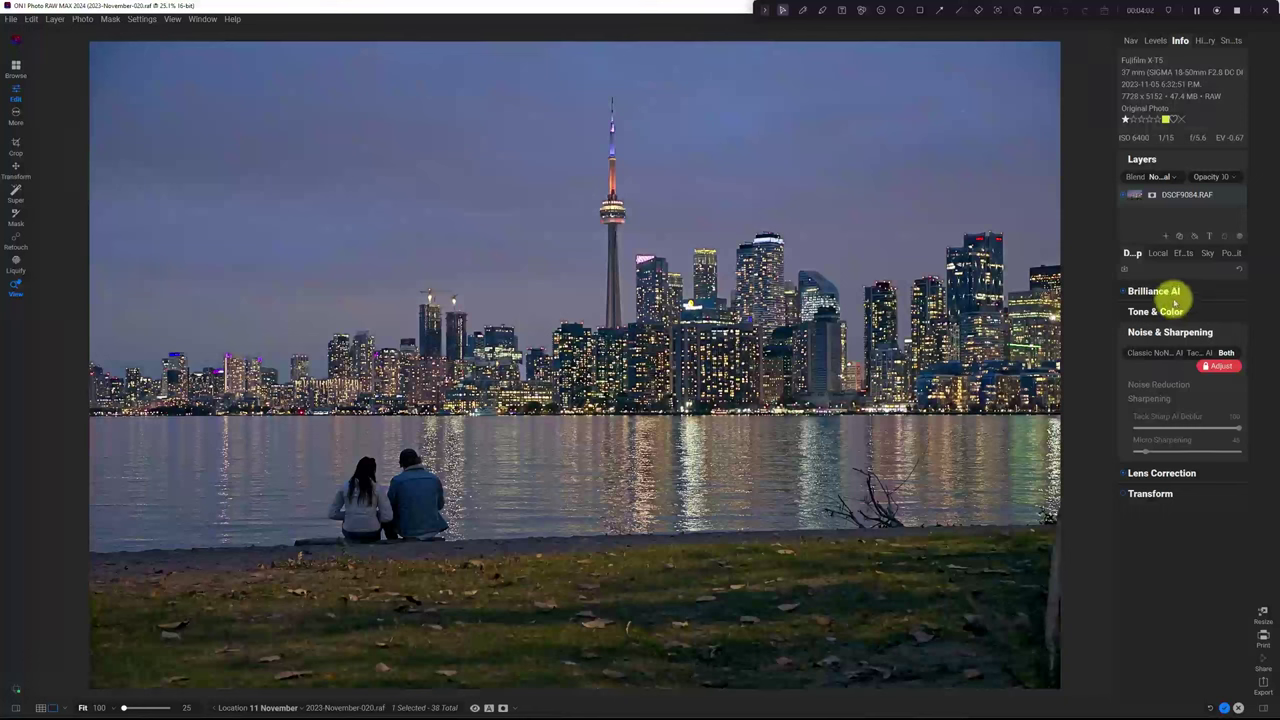
# - Add Brilliance AI local adjustments for the Architecture, Natural Ground, People, Sky and Water regions, and show the fine-tuning amounts
pyautogui.click(1168, 292)
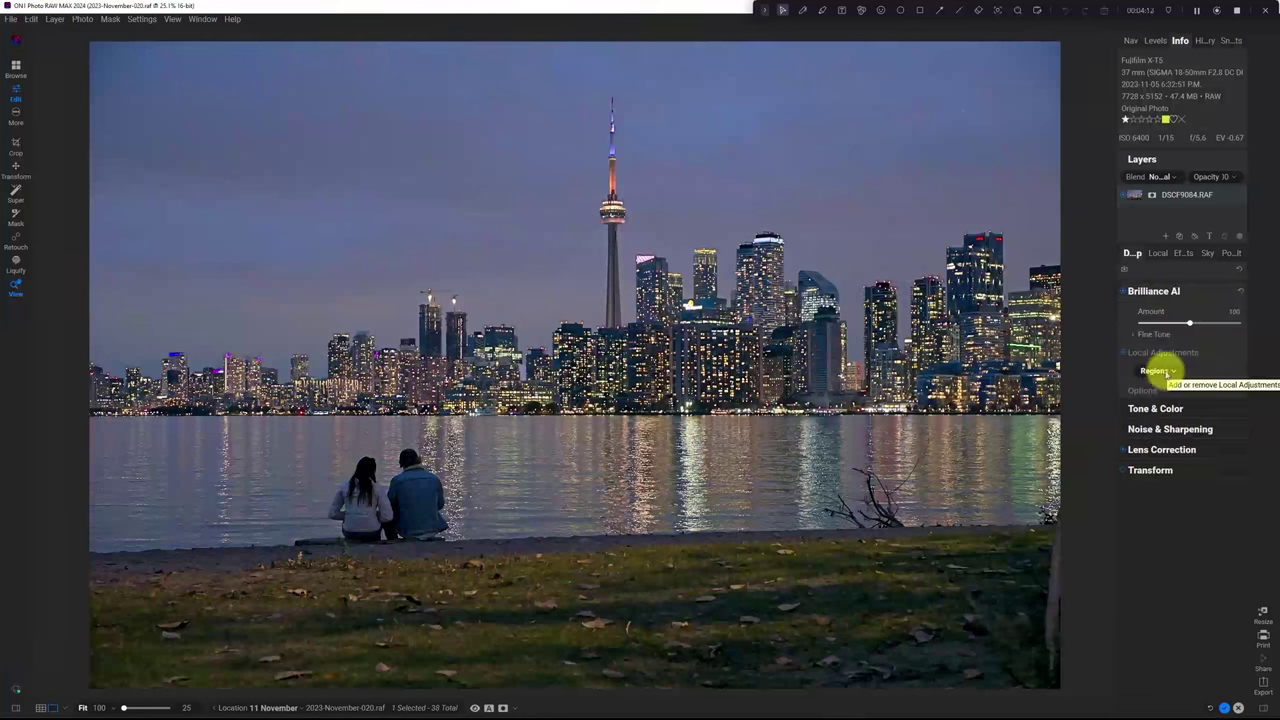
pyautogui.click(1166, 372)
pyautogui.click(1166, 372)
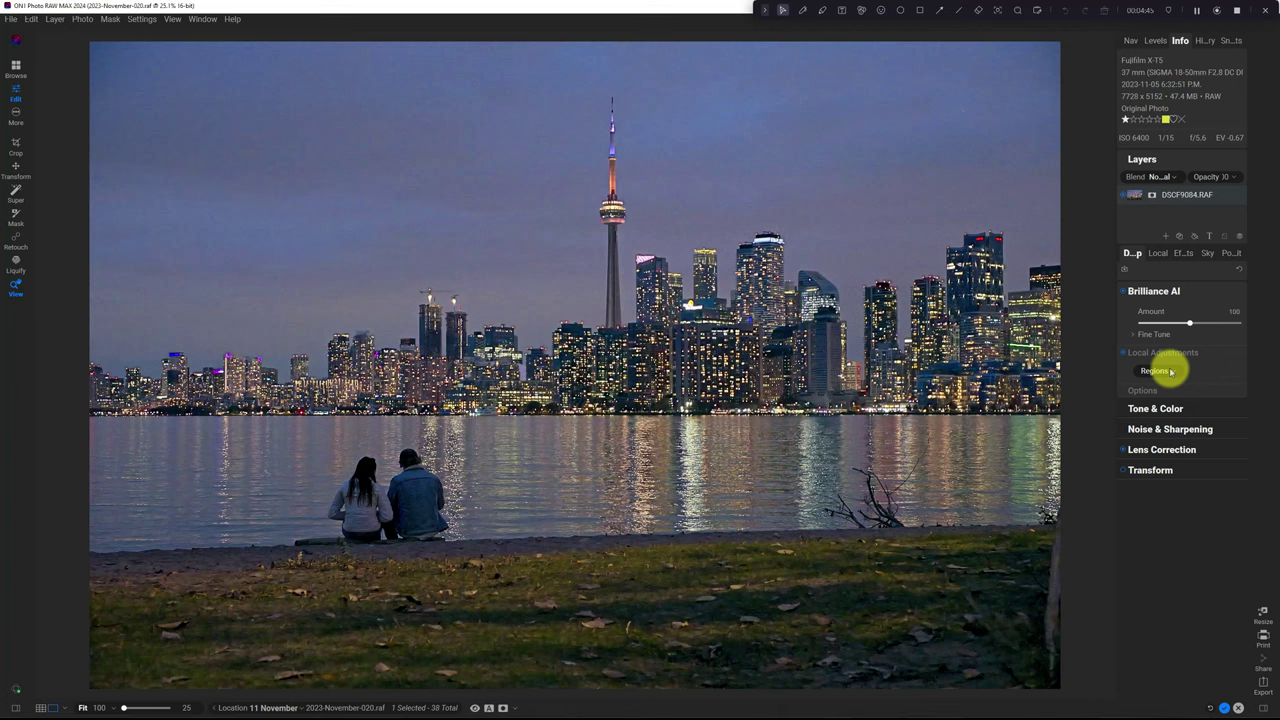
pyautogui.click(1160, 371)
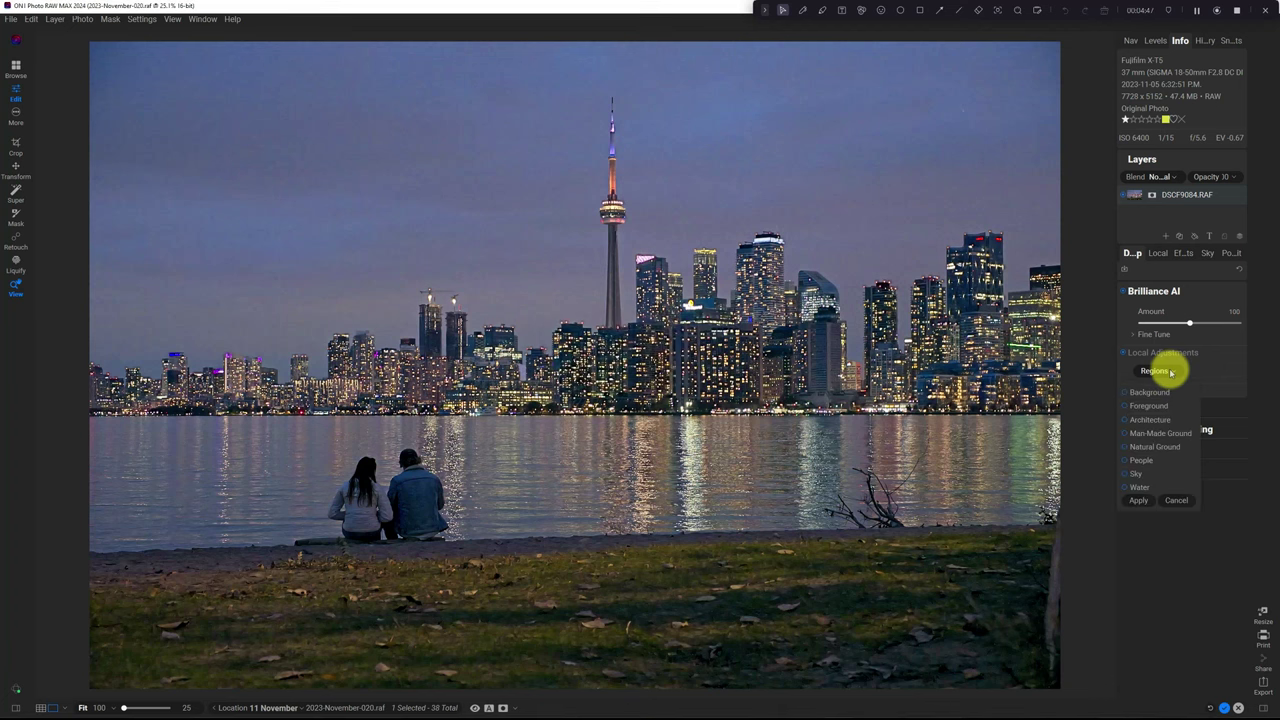
pyautogui.click(1150, 433)
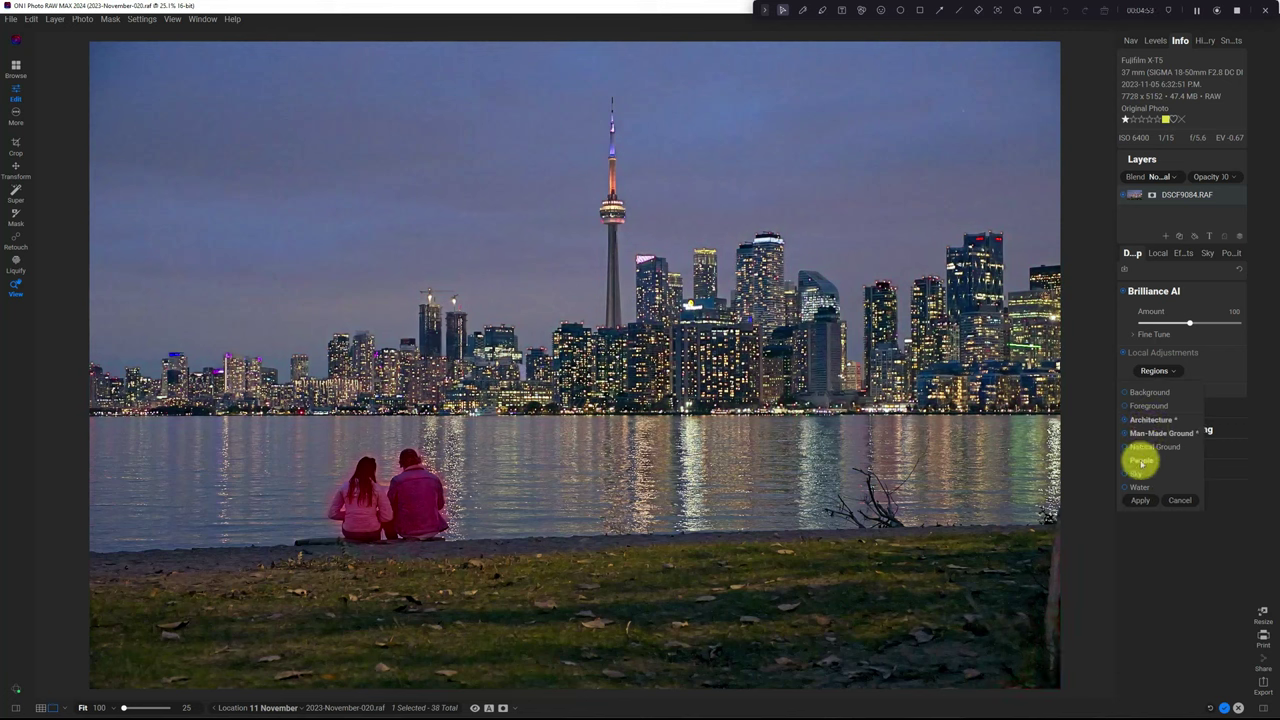
pyautogui.click(1141, 461)
pyautogui.click(1143, 447)
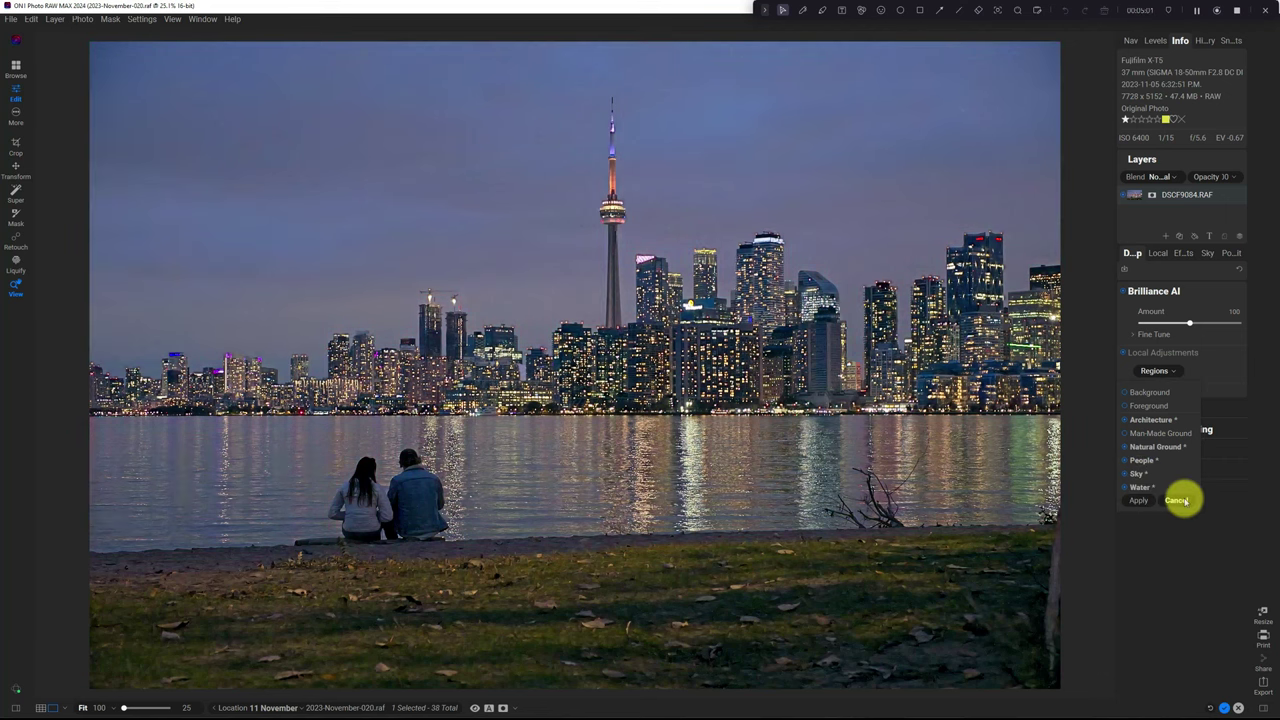
pyautogui.click(1145, 500)
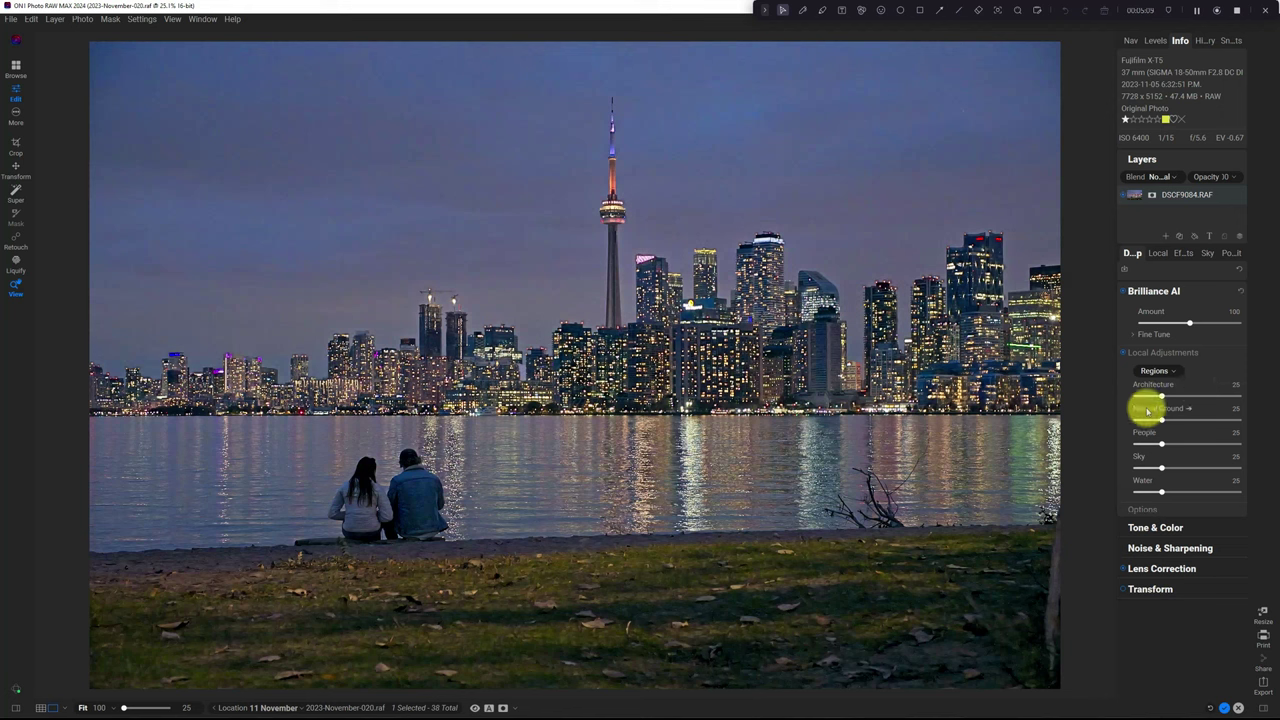
pyautogui.click(1139, 337)
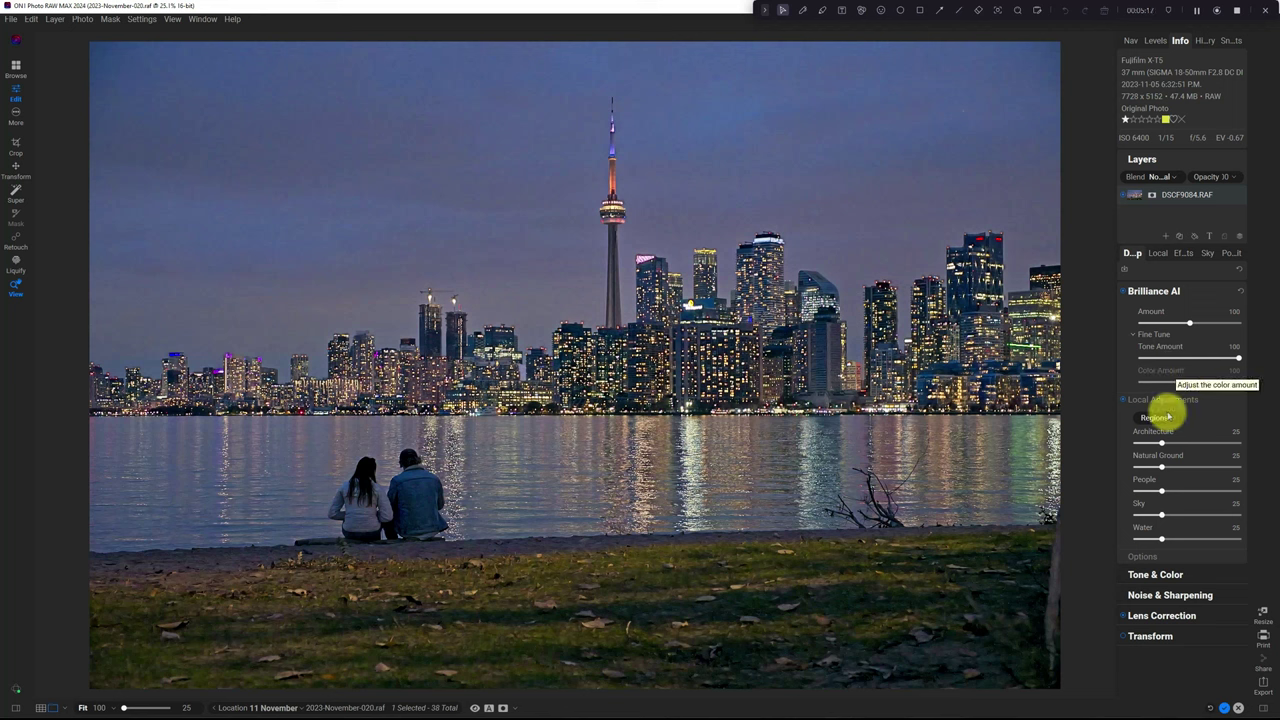
# - Set the white balance to Auto in the Tone & Color settings
pyautogui.click(1155, 576)
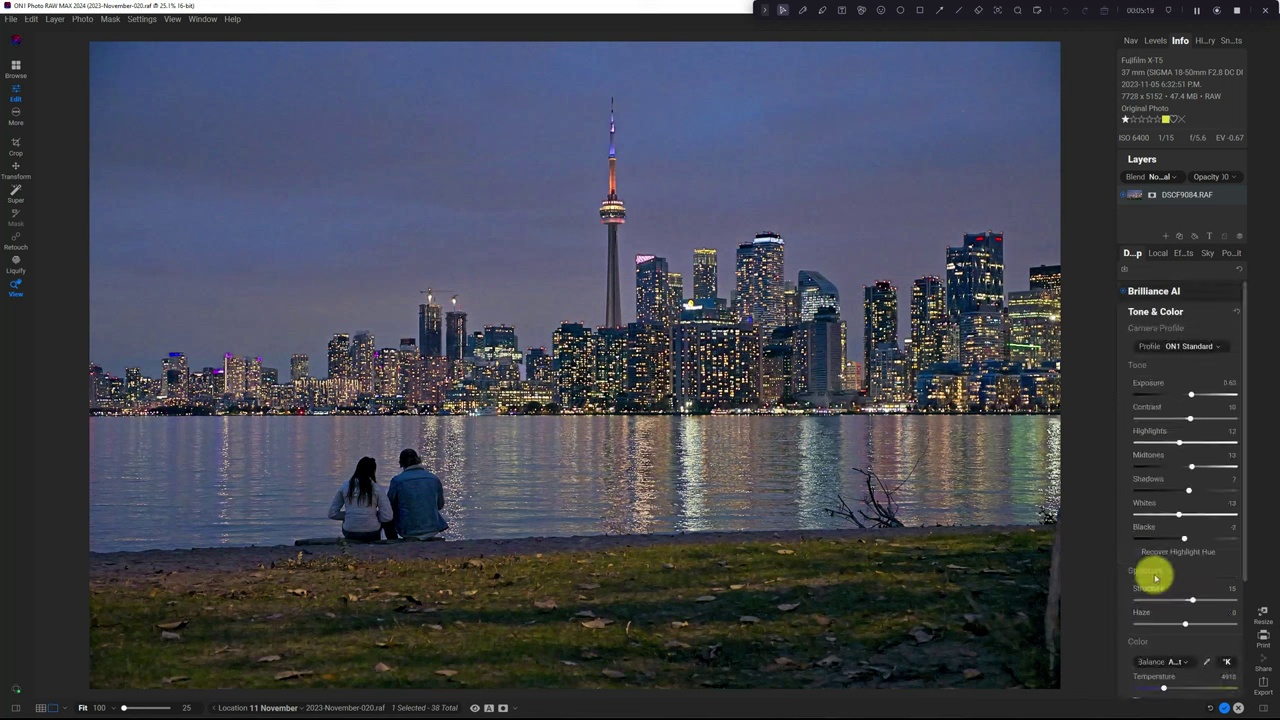
pyautogui.scroll(-3, 1183, 457)
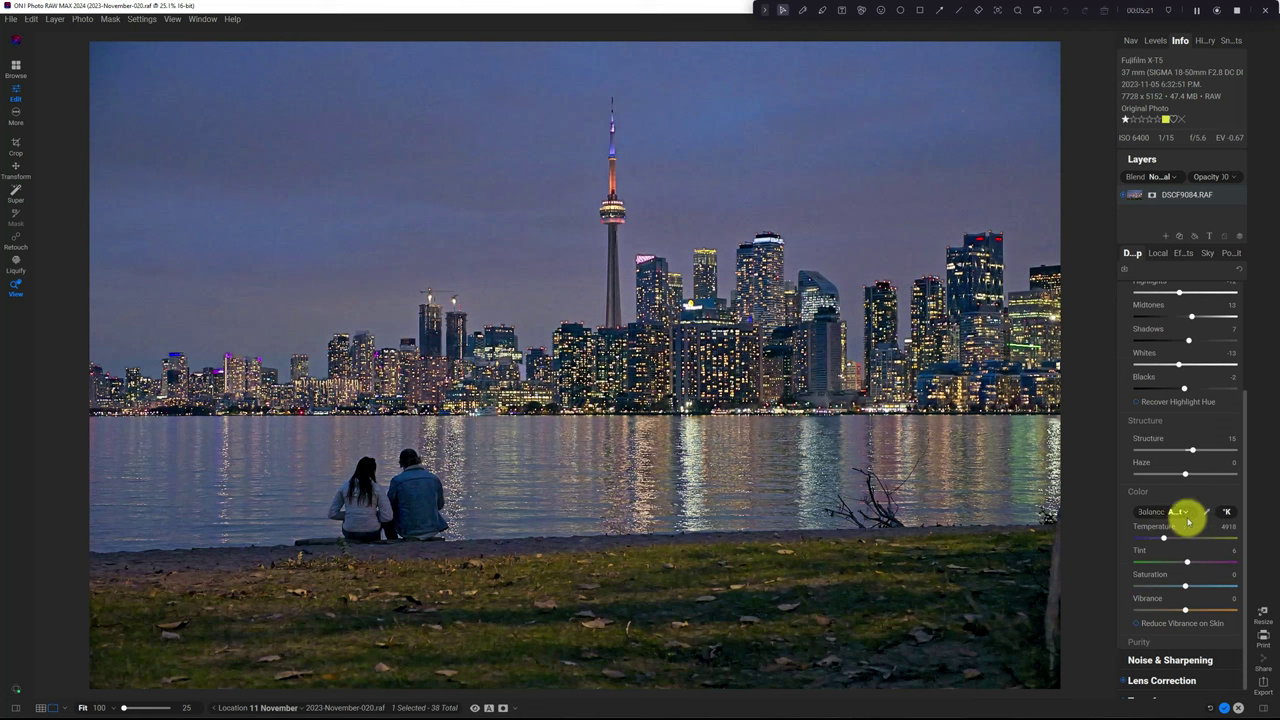
pyautogui.click(1186, 513)
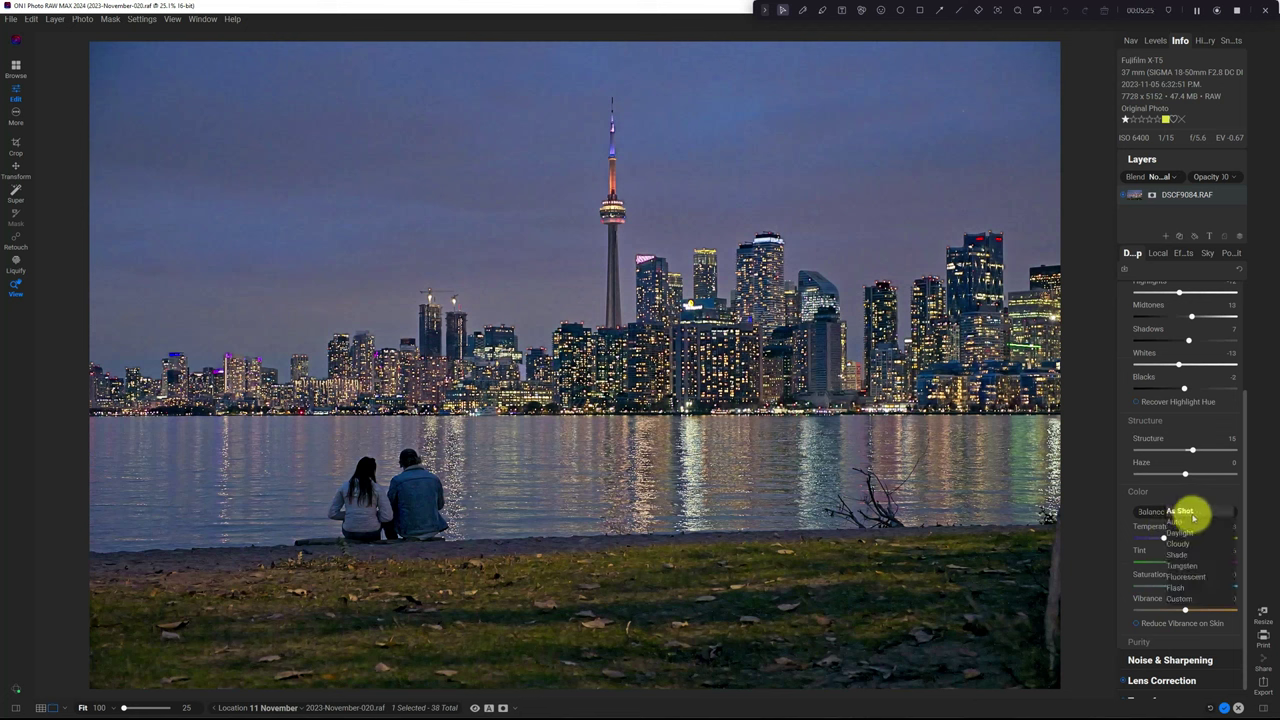
pyautogui.click(1192, 524)
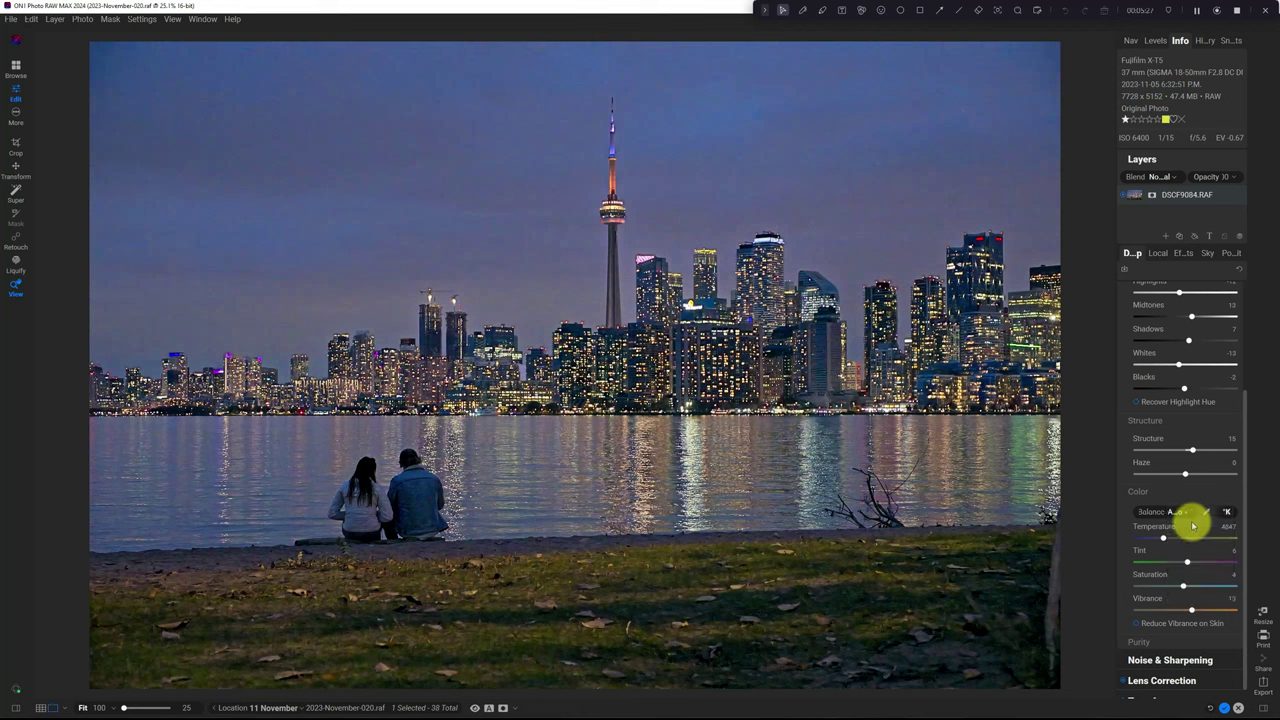
pyautogui.scroll(5, 1193, 500)
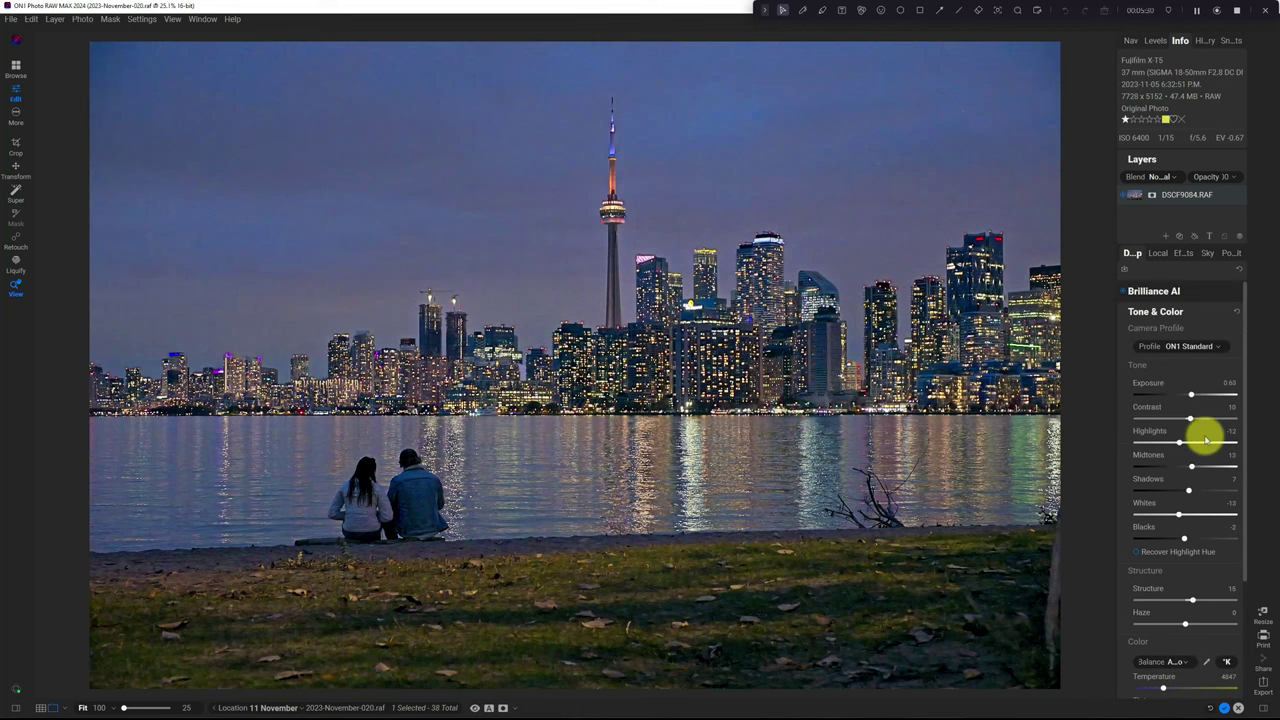
# - Check the Brilliance AI tone and color fine-tuning at 100, and lower the overall Brilliance AI Amount to 72
pyautogui.click(1158, 291)
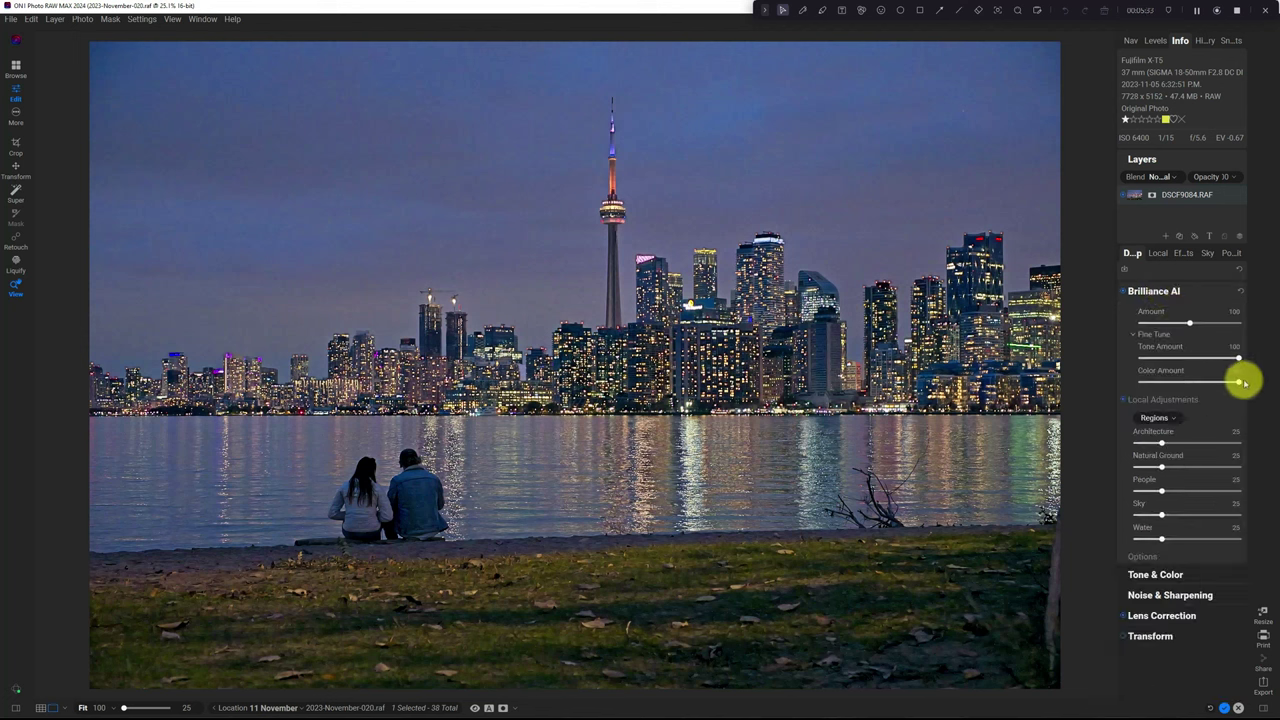
pyautogui.moveTo(1143, 388); pyautogui.dragTo(1279, 386)
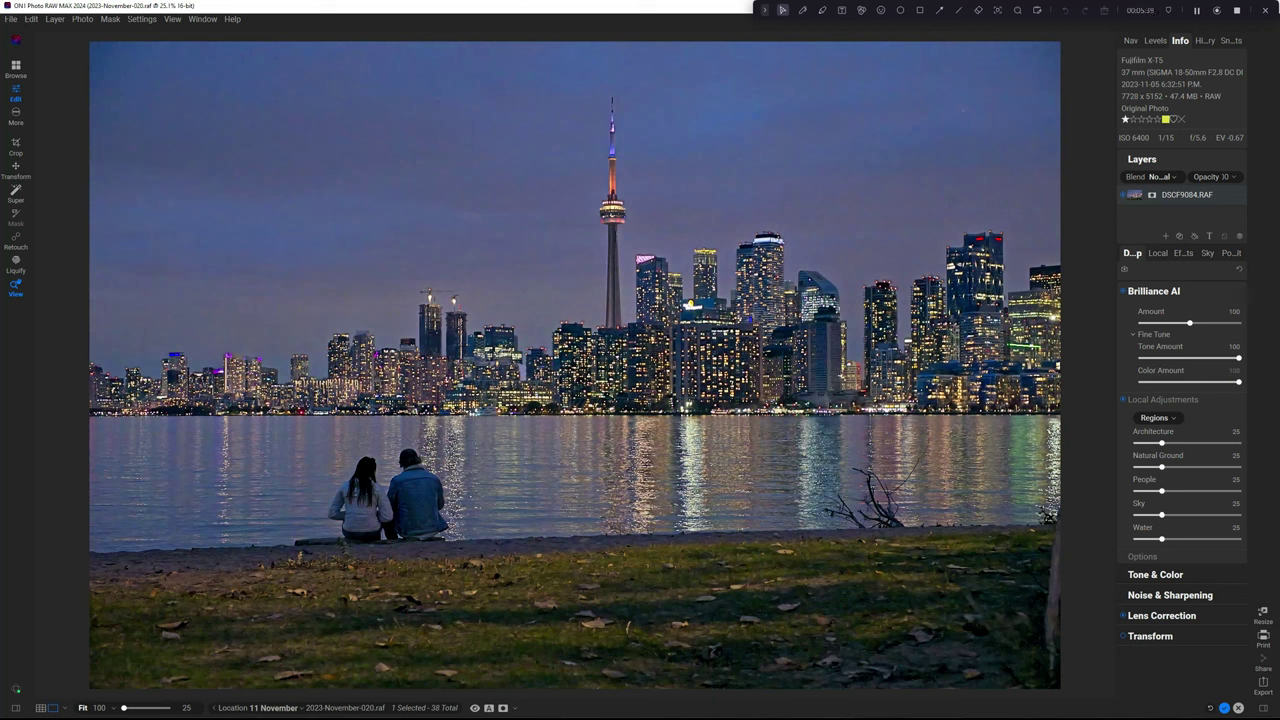
pyautogui.moveTo(1239, 357); pyautogui.dragTo(1238, 357)
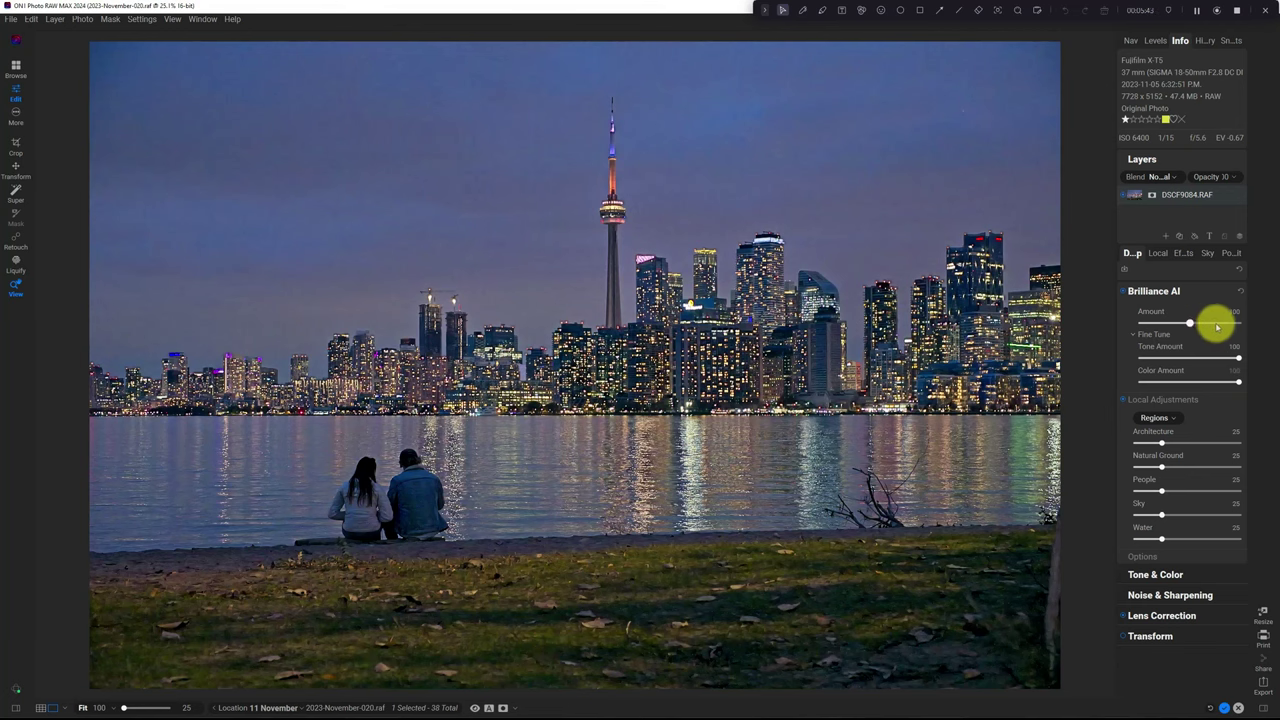
pyautogui.moveTo(1217, 327); pyautogui.dragTo(1178, 321)
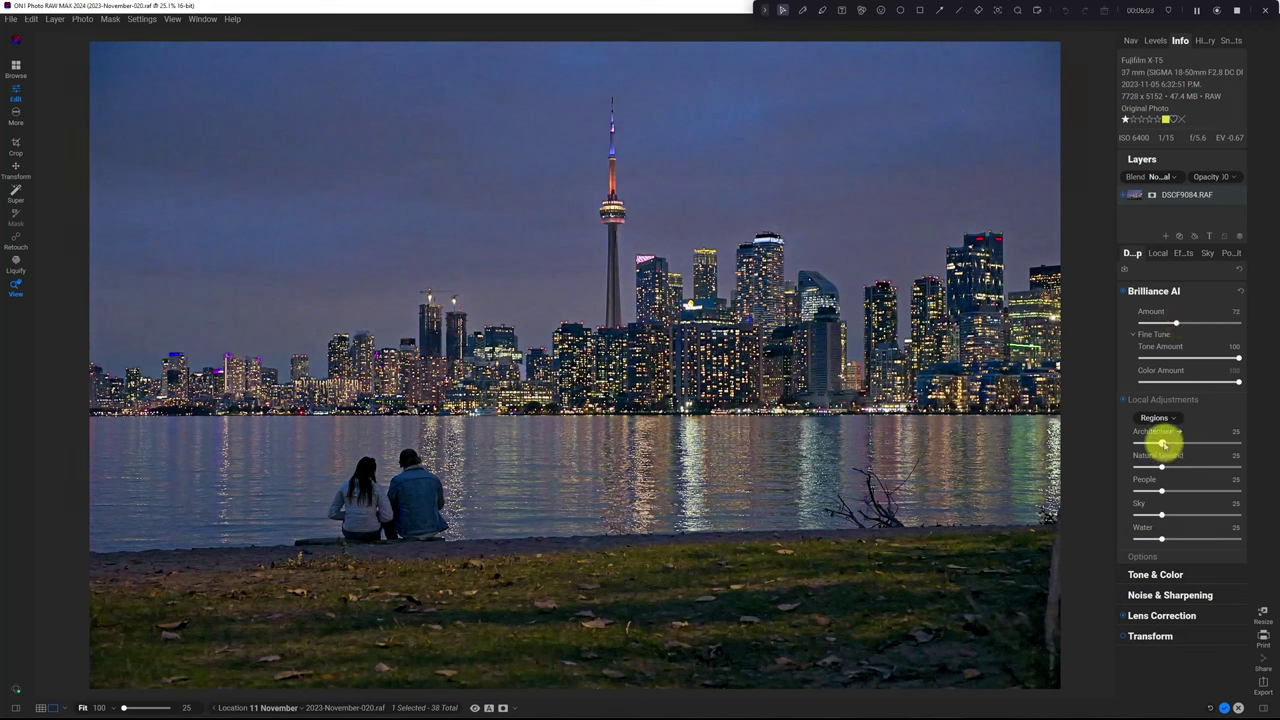
# - Try the Brilliance AI Architecture adjustment at both extremes and set it to 0
pyautogui.moveTo(1162, 443); pyautogui.dragTo(1049, 455)
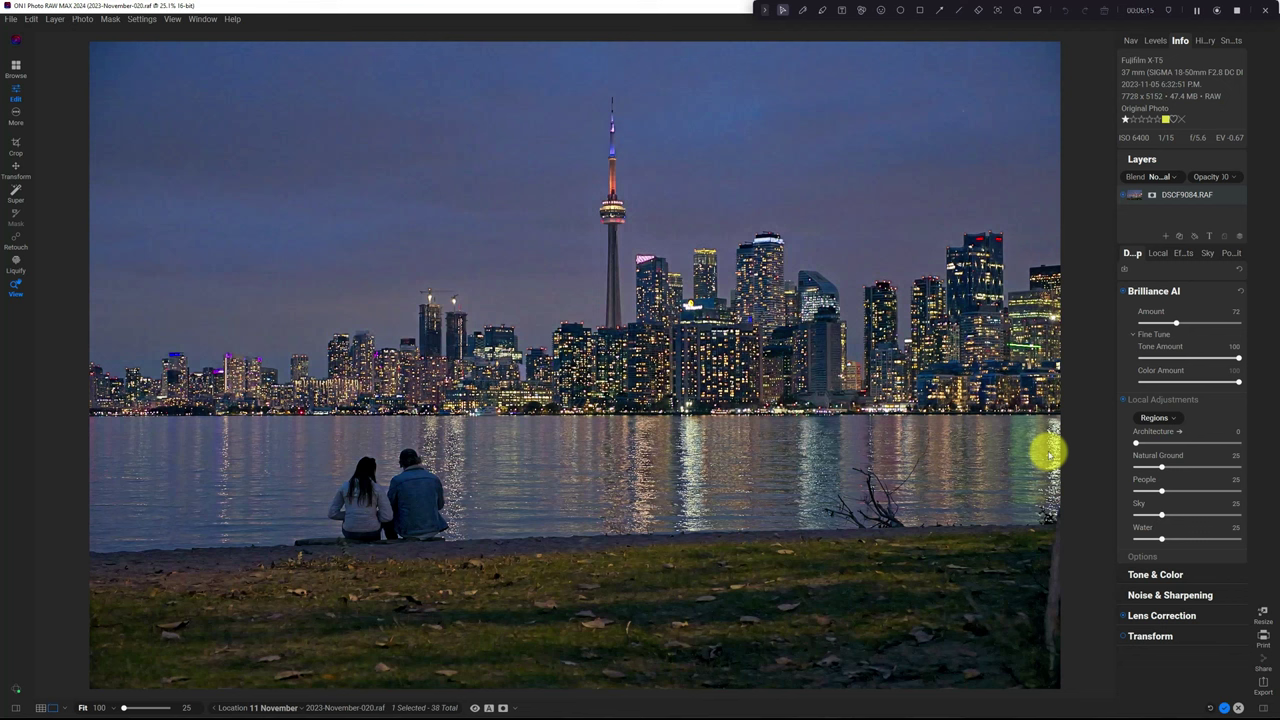
pyautogui.moveTo(1049, 455); pyautogui.dragTo(1264, 450)
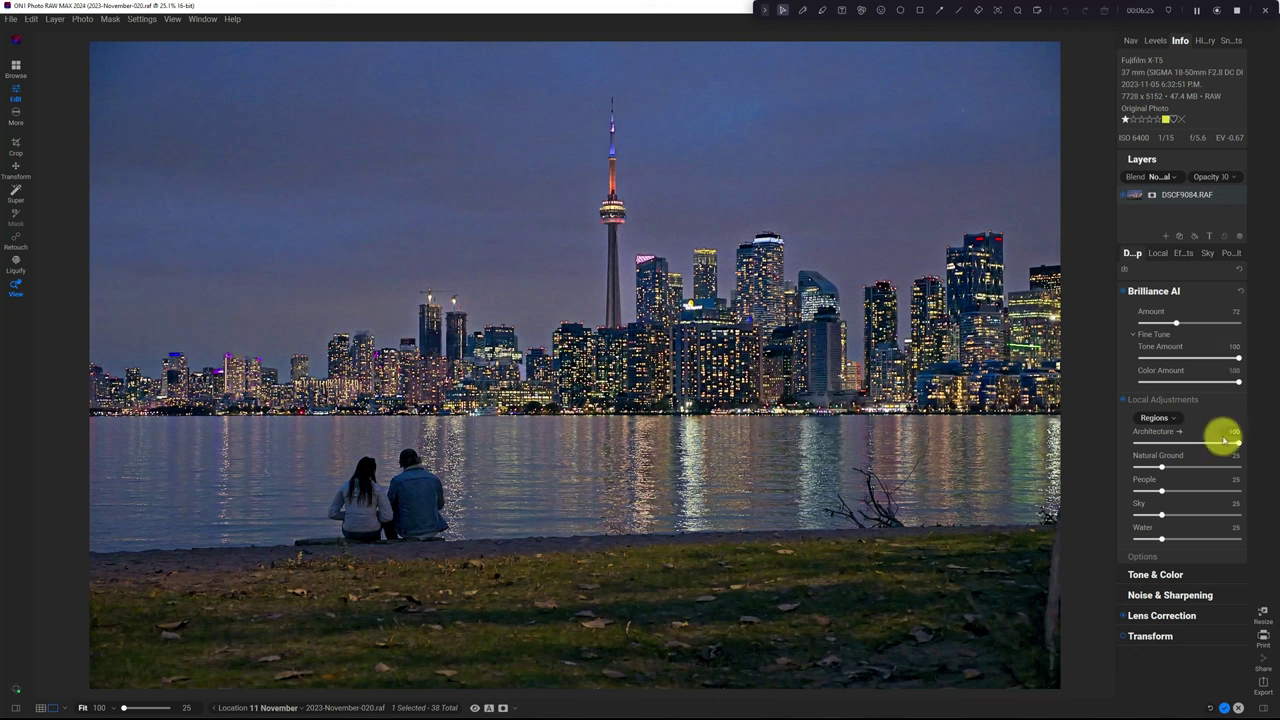
pyautogui.moveTo(1238, 443); pyautogui.dragTo(1133, 443)
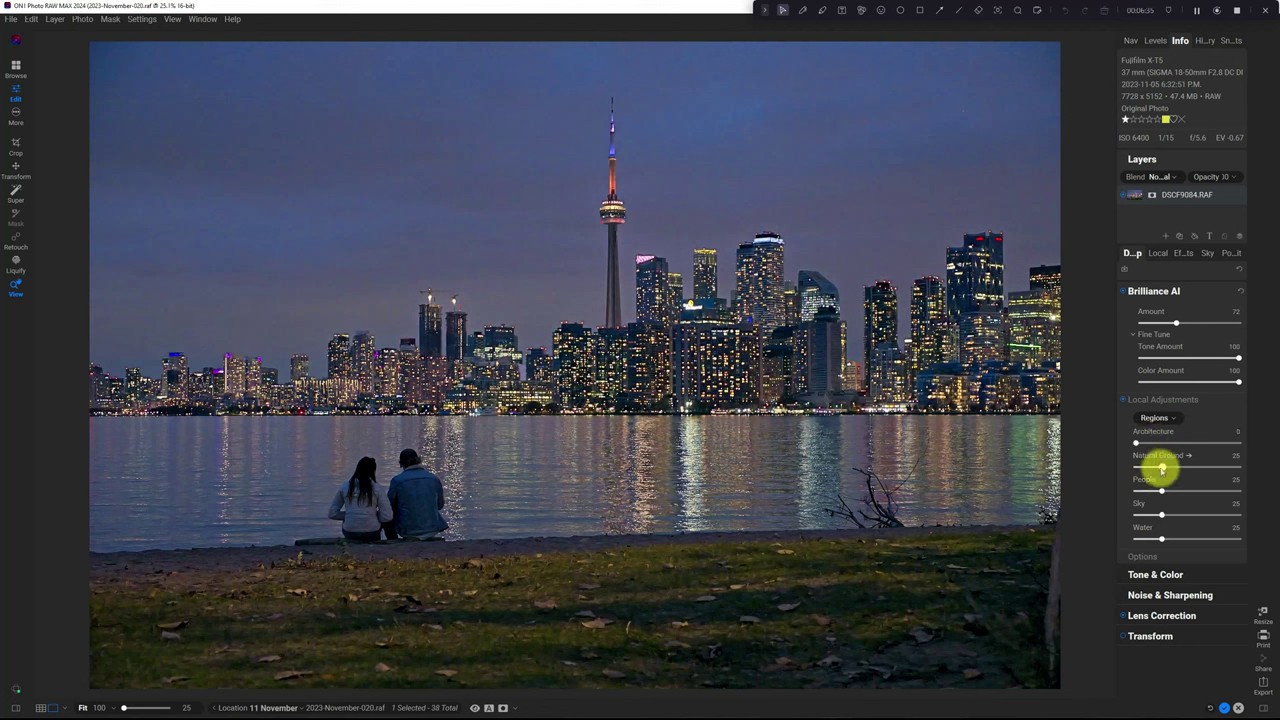
# - Set the Brilliance AI region adjustments to Natural Ground 24, People 70 and Sky 51, keeping Water at 25
pyautogui.moveTo(1162, 467)
pyautogui.mouseDown()
pyautogui.moveTo(1260, 460)
pyautogui.moveTo(1134, 474)
pyautogui.moveTo(1151, 468)
pyautogui.mouseUp()
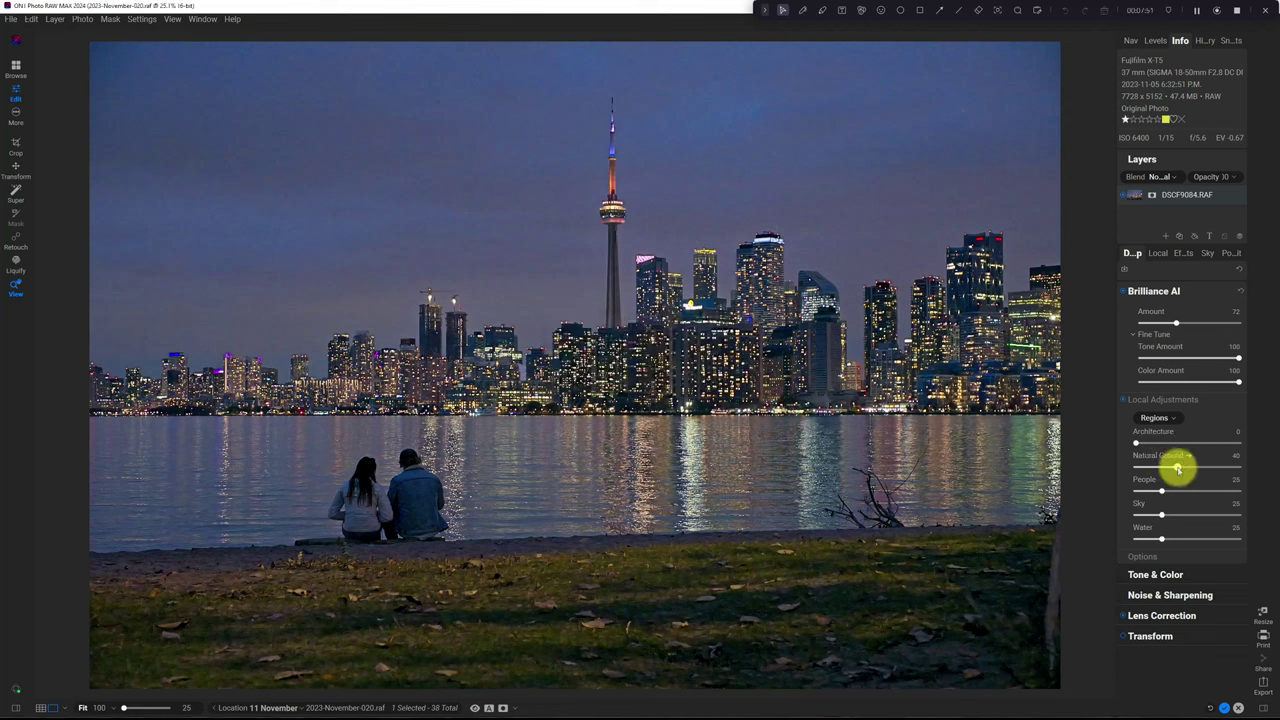
pyautogui.moveTo(1178, 468); pyautogui.dragTo(1212, 514)
pyautogui.moveTo(1214, 514); pyautogui.dragTo(1188, 514)
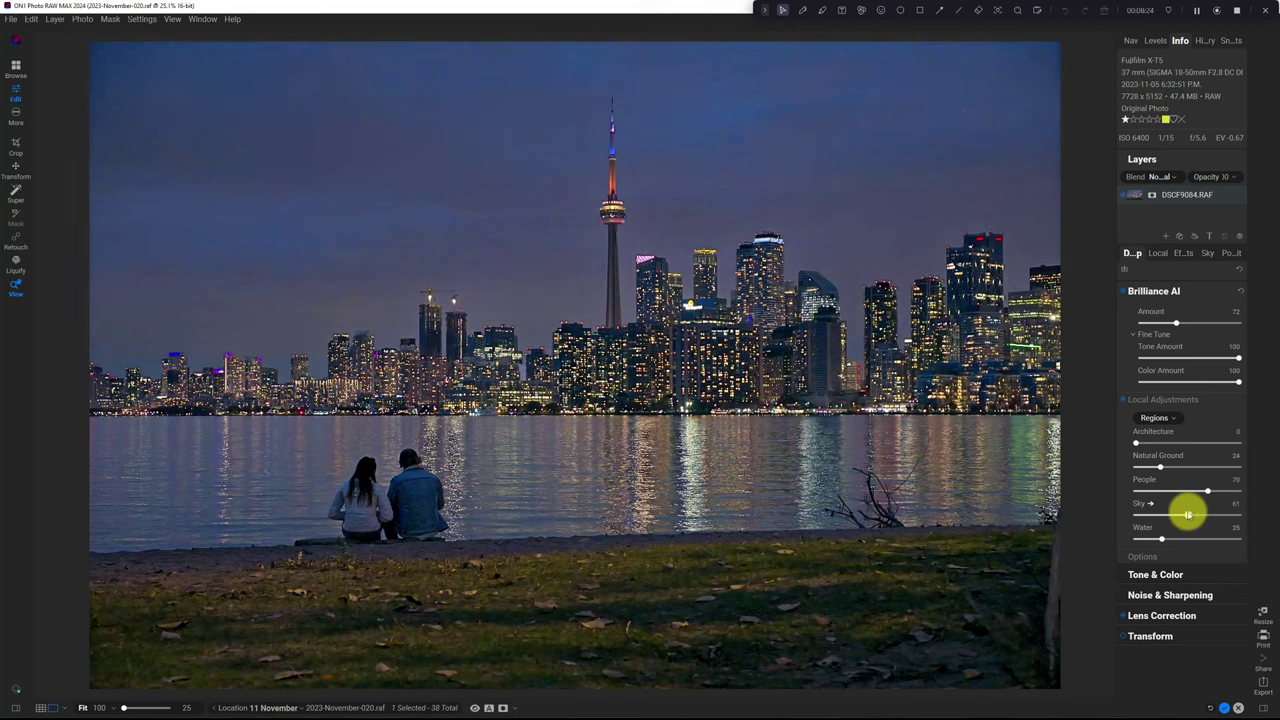
pyautogui.moveTo(1160, 538)
pyautogui.mouseDown()
pyautogui.moveTo(1234, 535)
pyautogui.moveTo(1103, 538)
pyautogui.moveTo(1177, 536)
pyautogui.moveTo(1148, 541)
pyautogui.mouseUp()
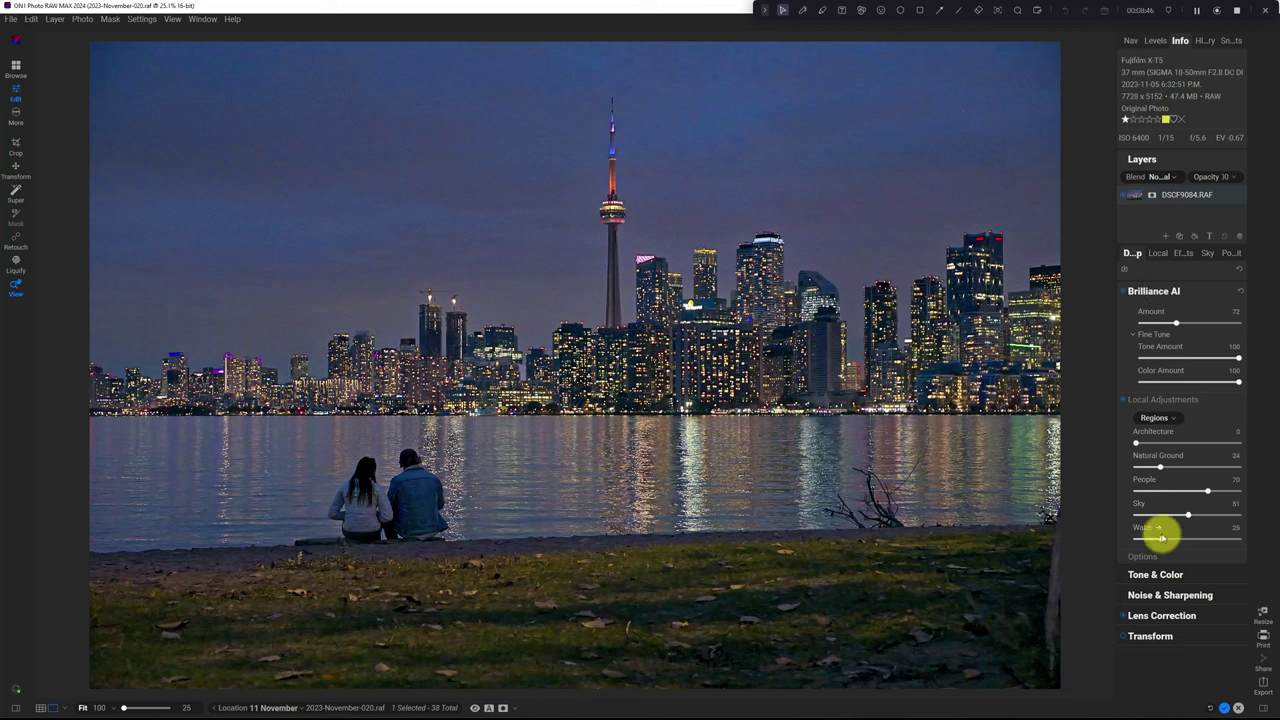
# - Set Structure to 0 in the Tone & Color settings and look over the remaining tone and color values
pyautogui.click(1155, 574)
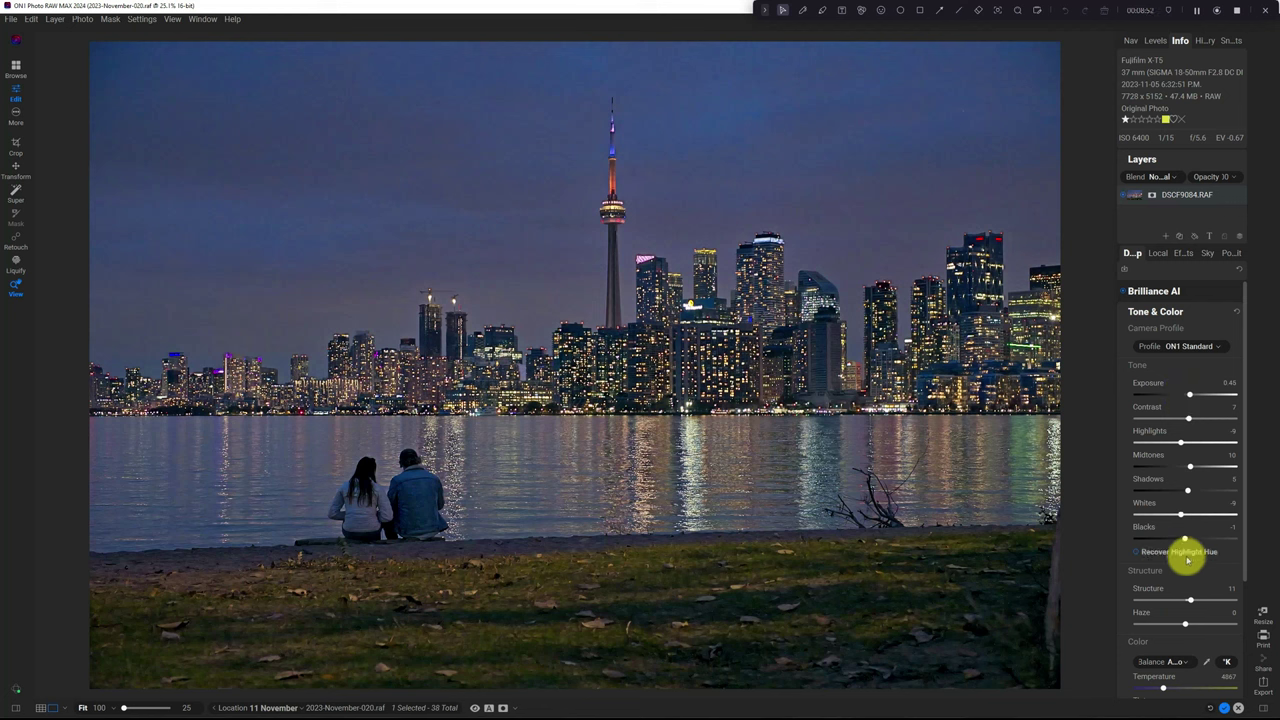
pyautogui.scroll(-1, 1186, 553)
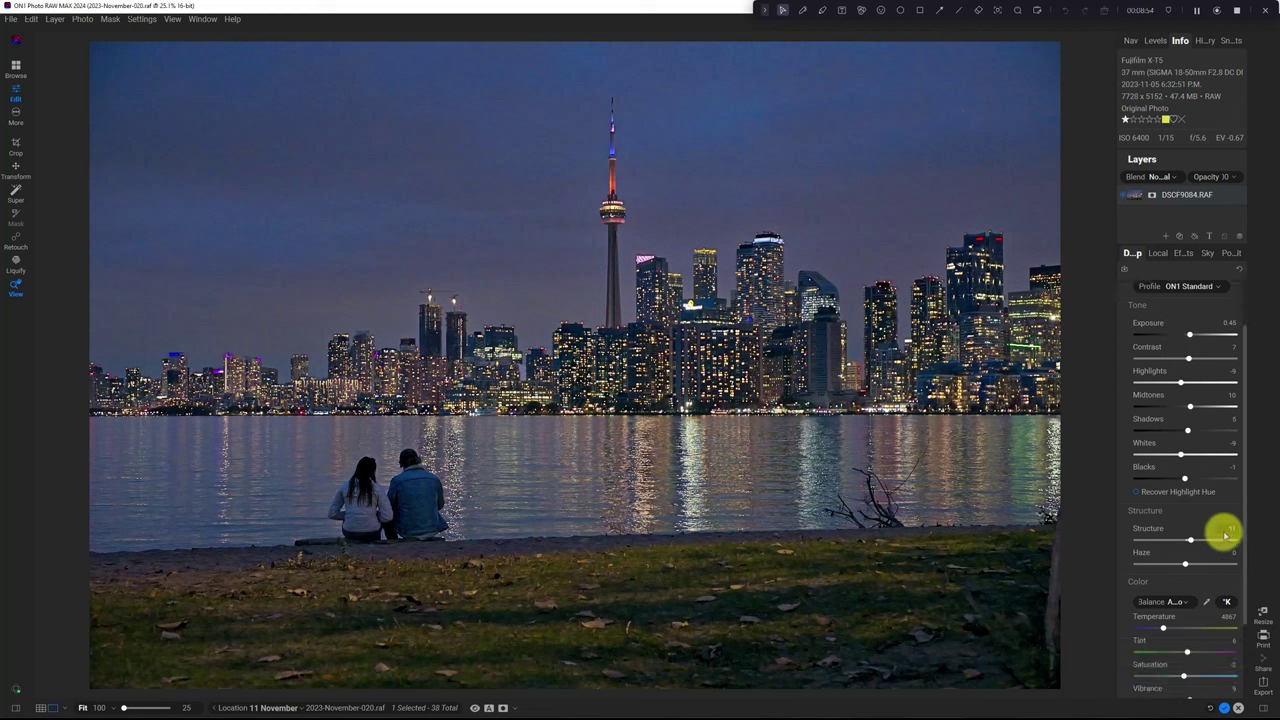
pyautogui.moveTo(1190, 540); pyautogui.dragTo(1185, 541)
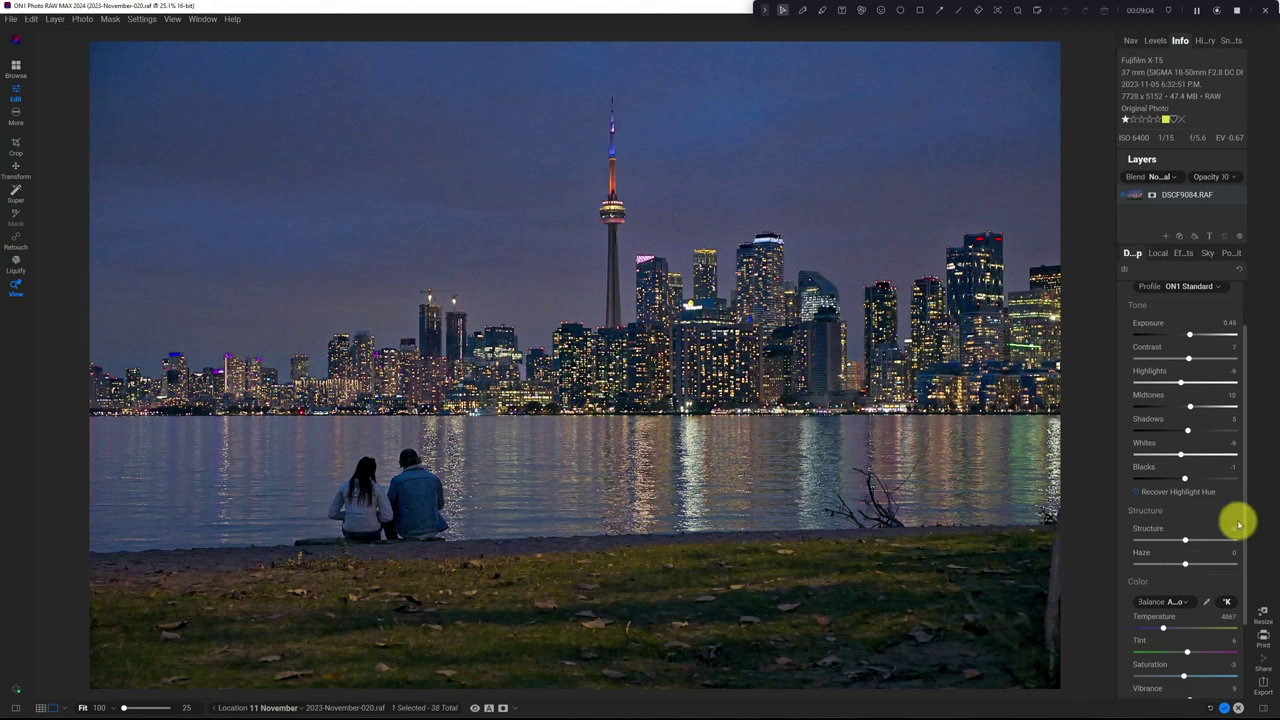
pyautogui.scroll(-3, 1208, 560)
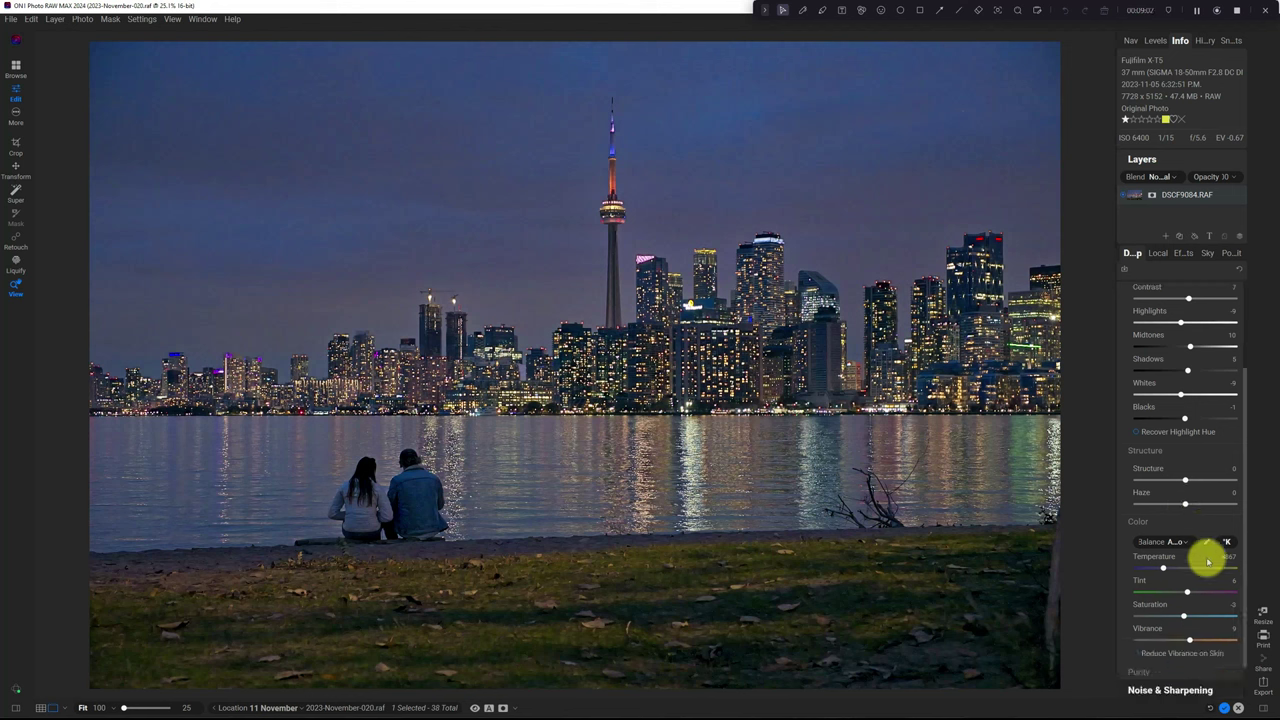
pyautogui.scroll(5, 1207, 560)
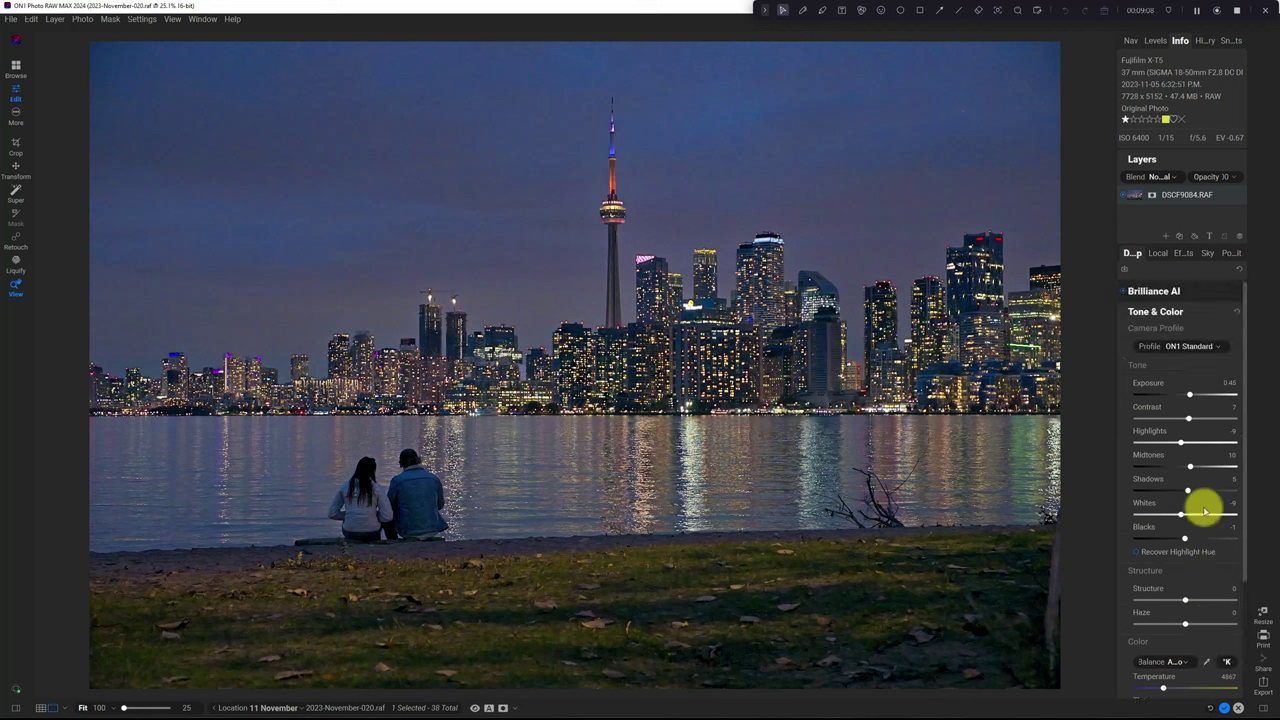
# - Review the Brilliance AI settings and its local Architecture adjustment, and open the photo's effects
pyautogui.click(1160, 290)
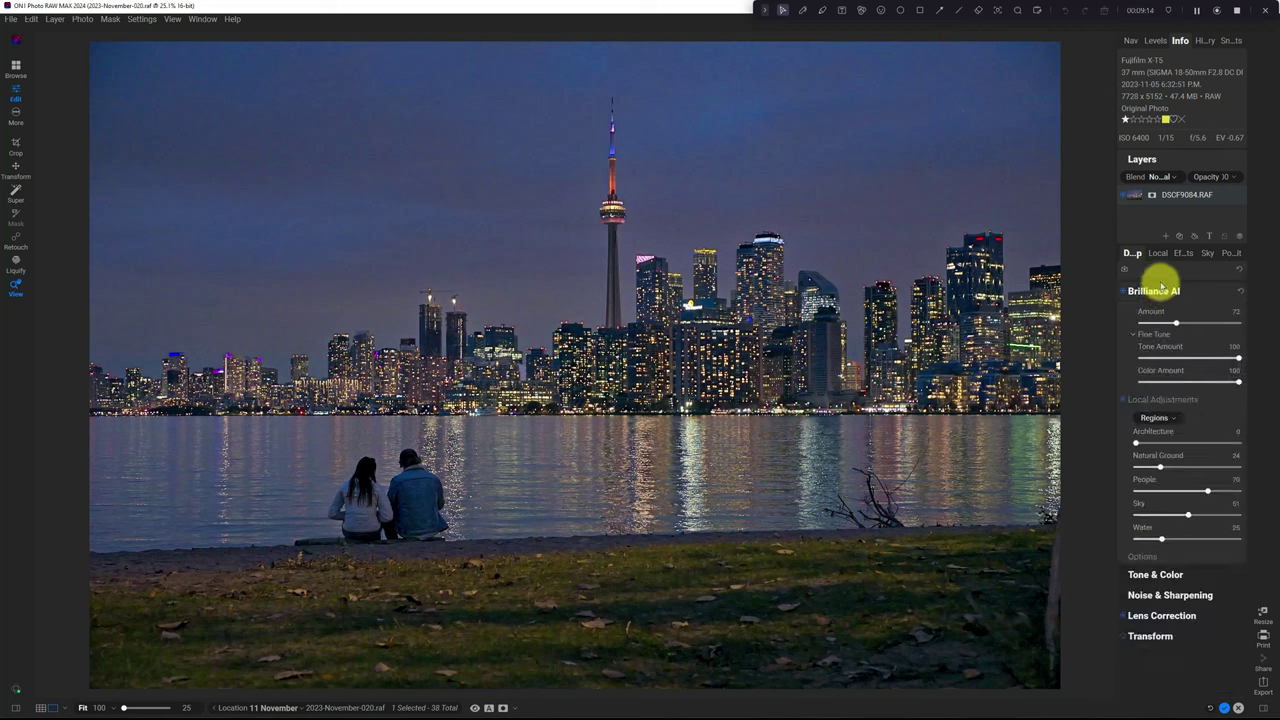
pyautogui.click(1158, 253)
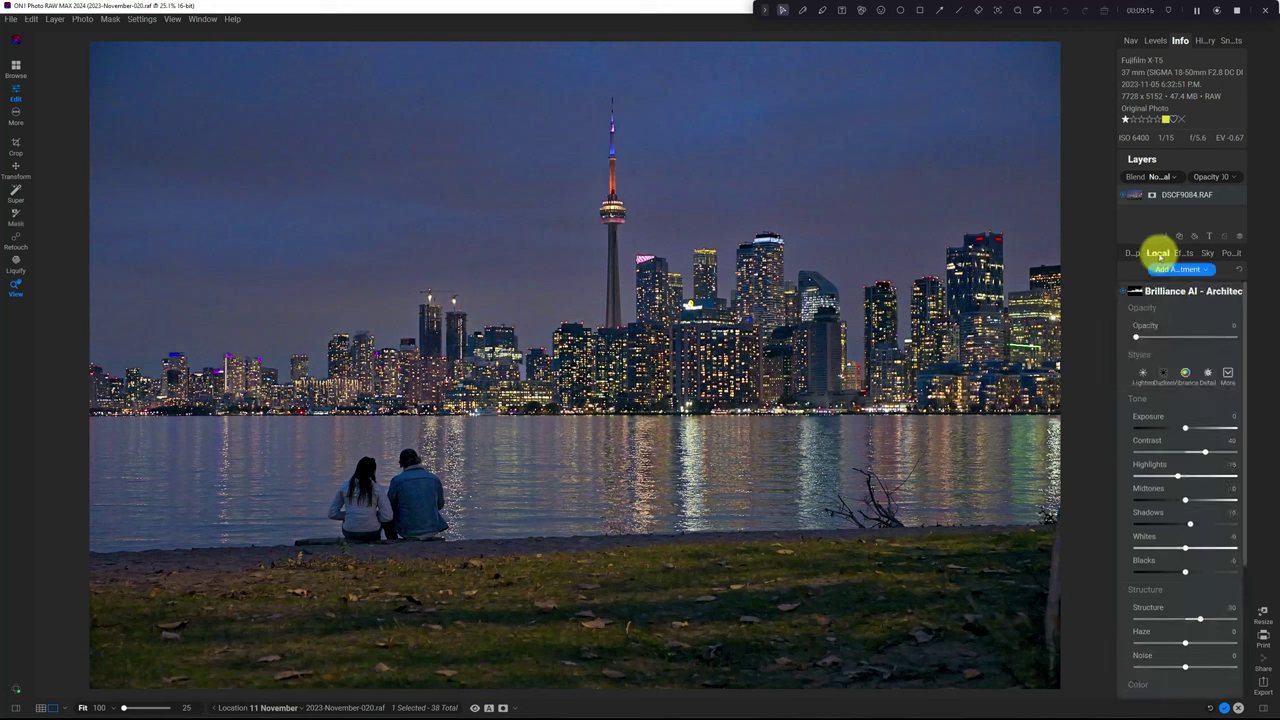
pyautogui.click(1182, 254)
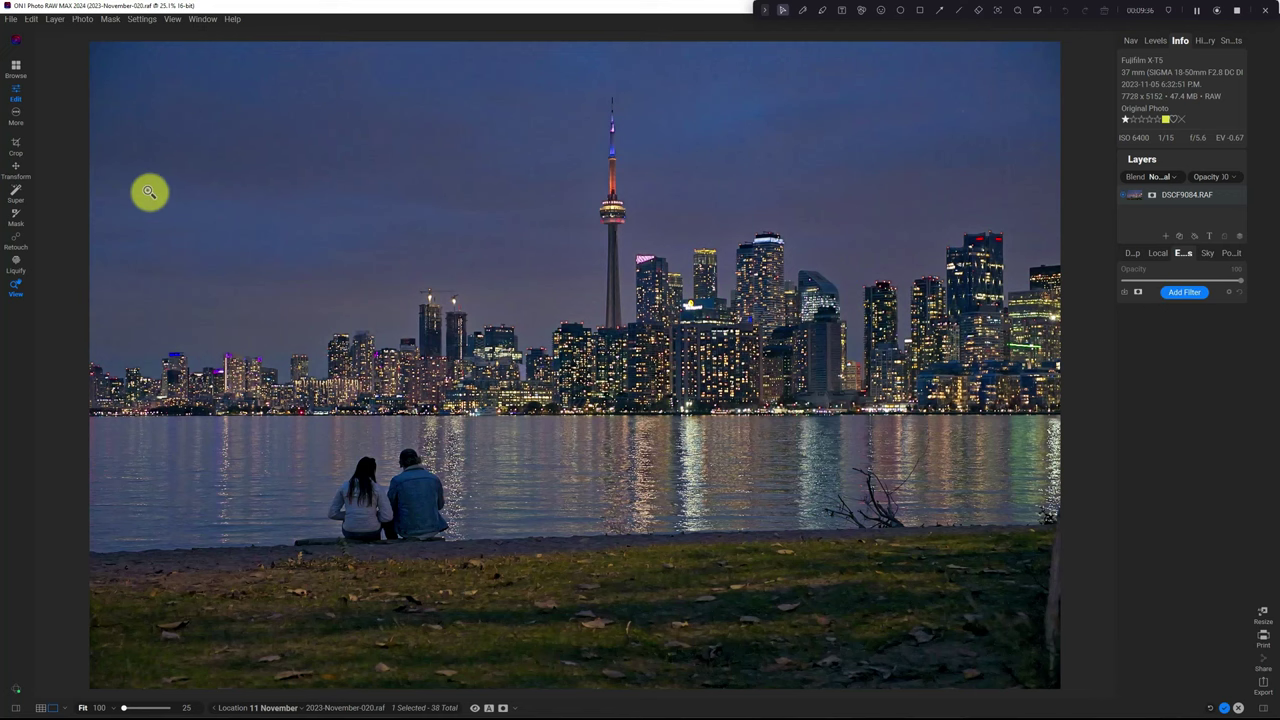
# - Show the presets, look through the categories and open the My Style suggestions of the AI Style Advisor
pyautogui.press('p')
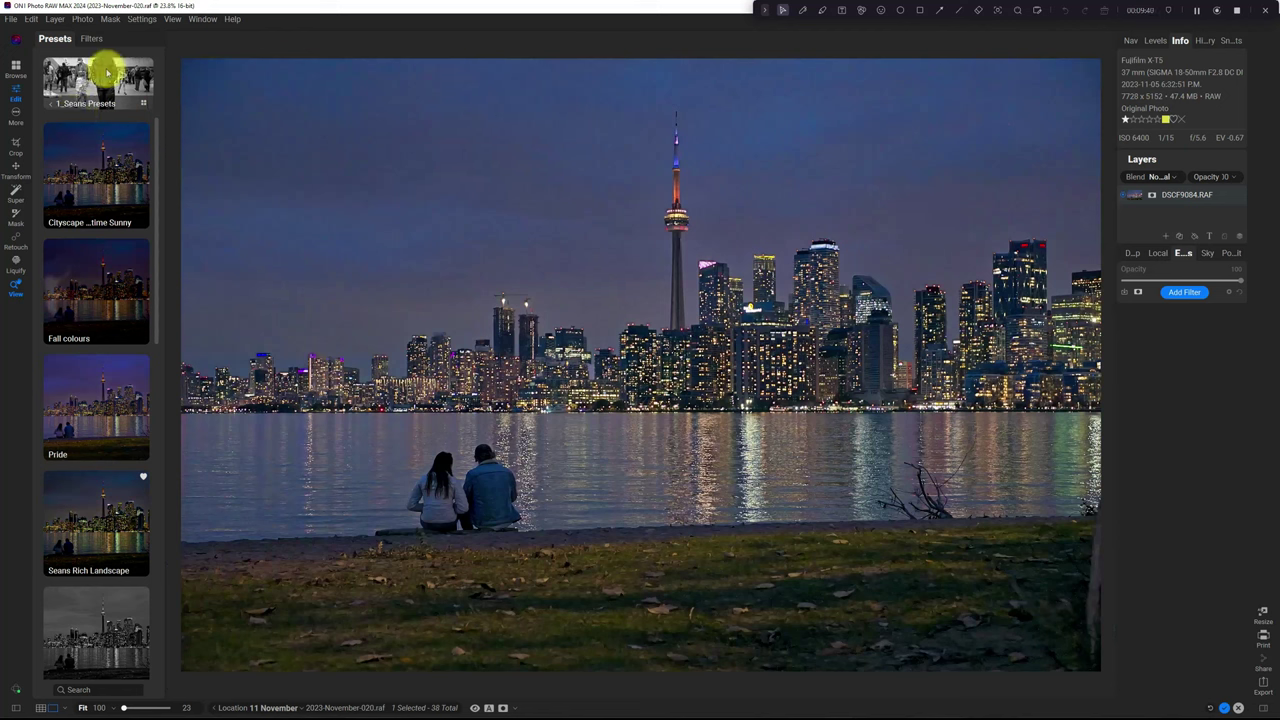
pyautogui.scroll(2, 60, 105)
pyautogui.click(66, 107)
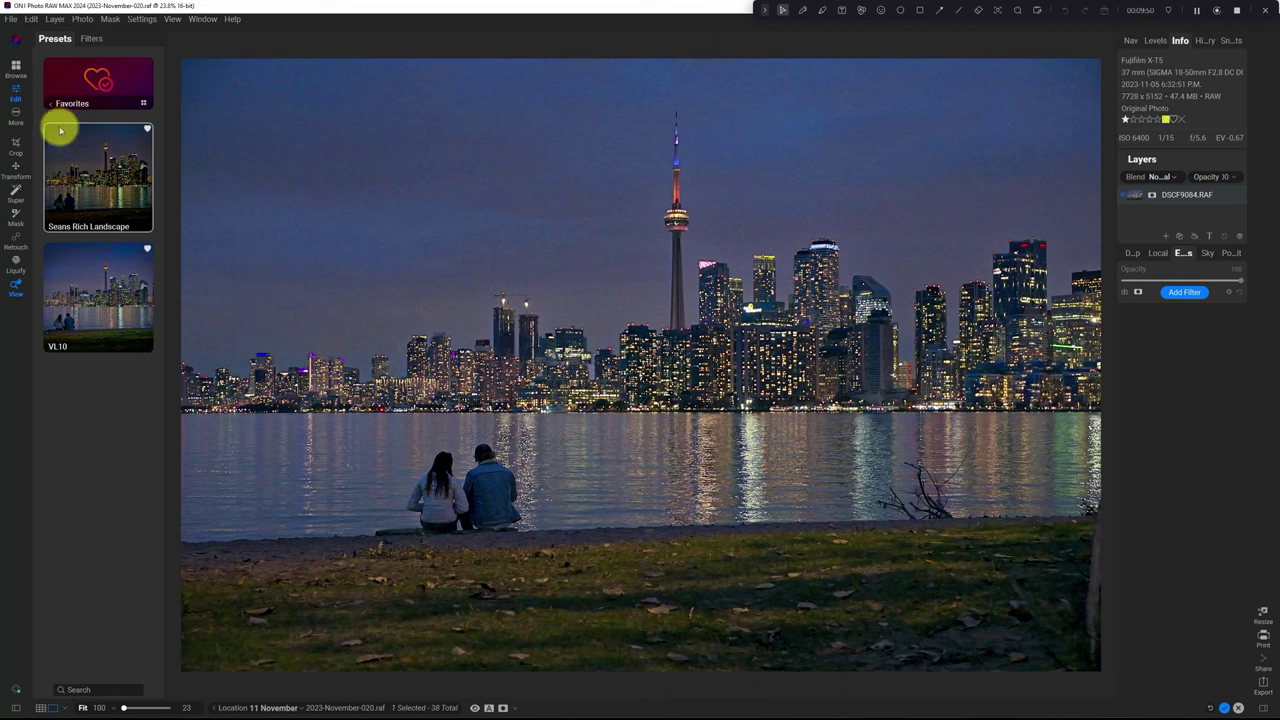
pyautogui.click(50, 107)
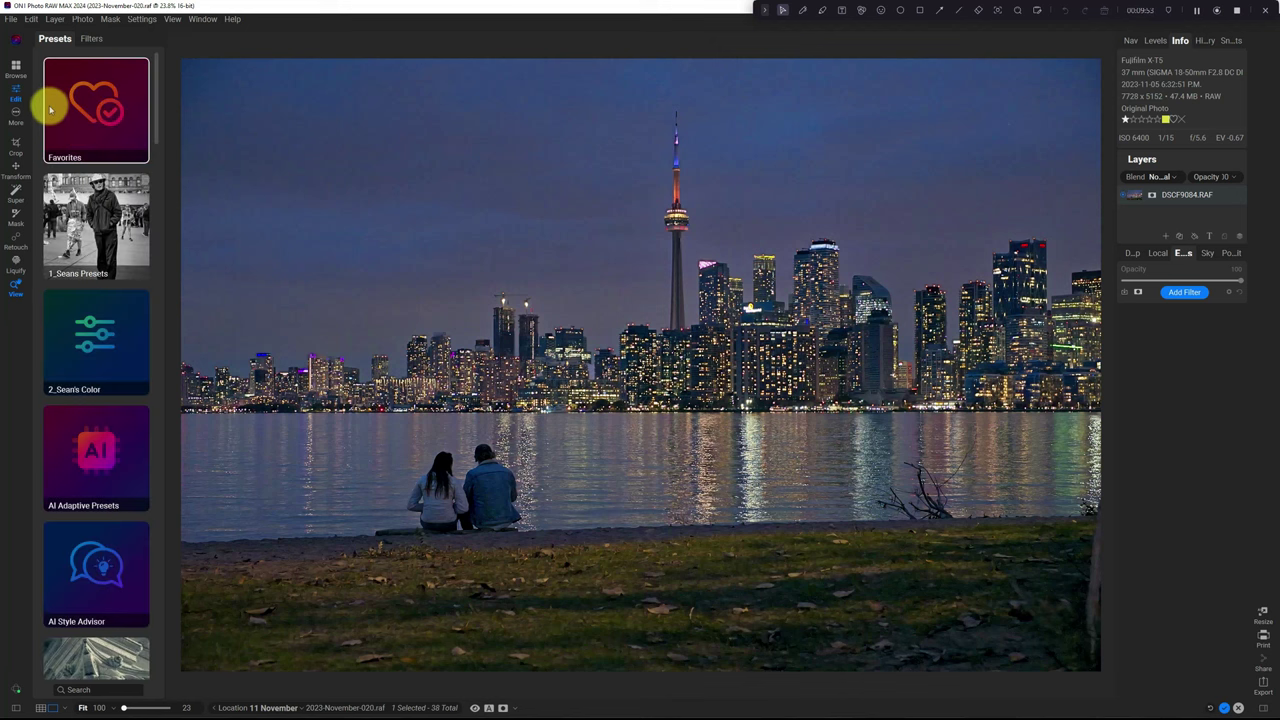
pyautogui.click(47, 103)
pyautogui.click(52, 107)
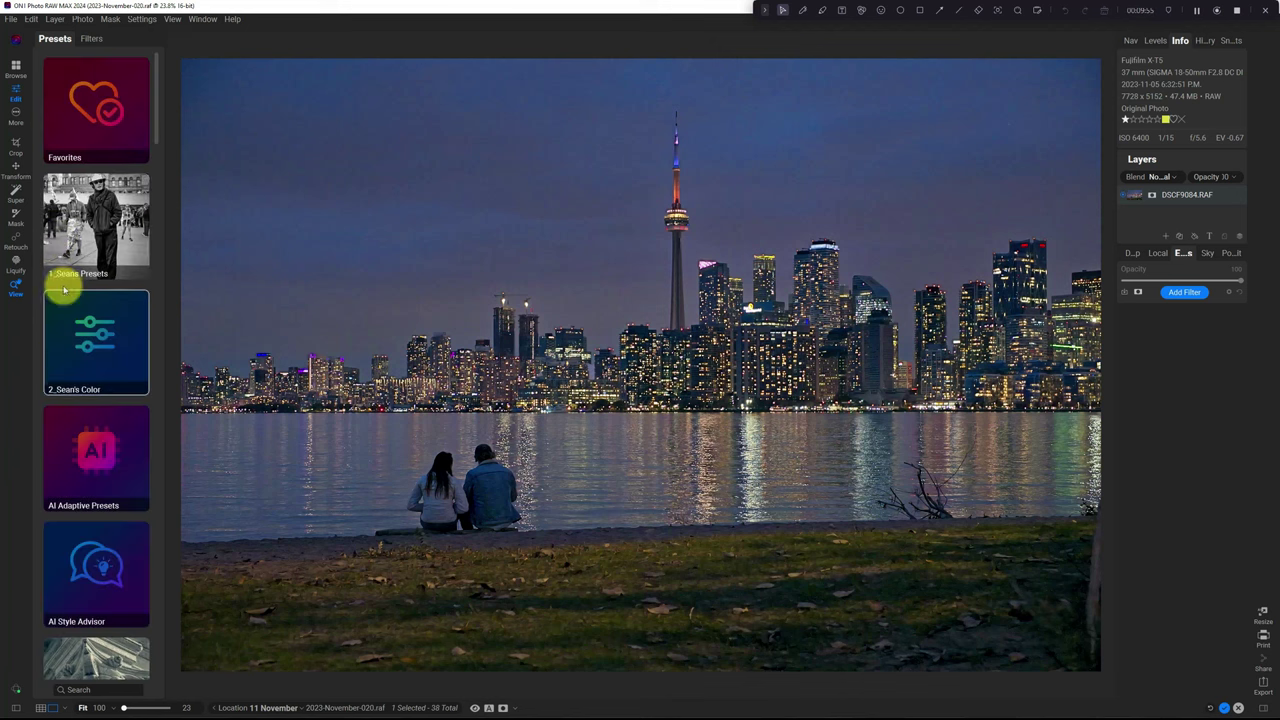
pyautogui.scroll(-2, 64, 285)
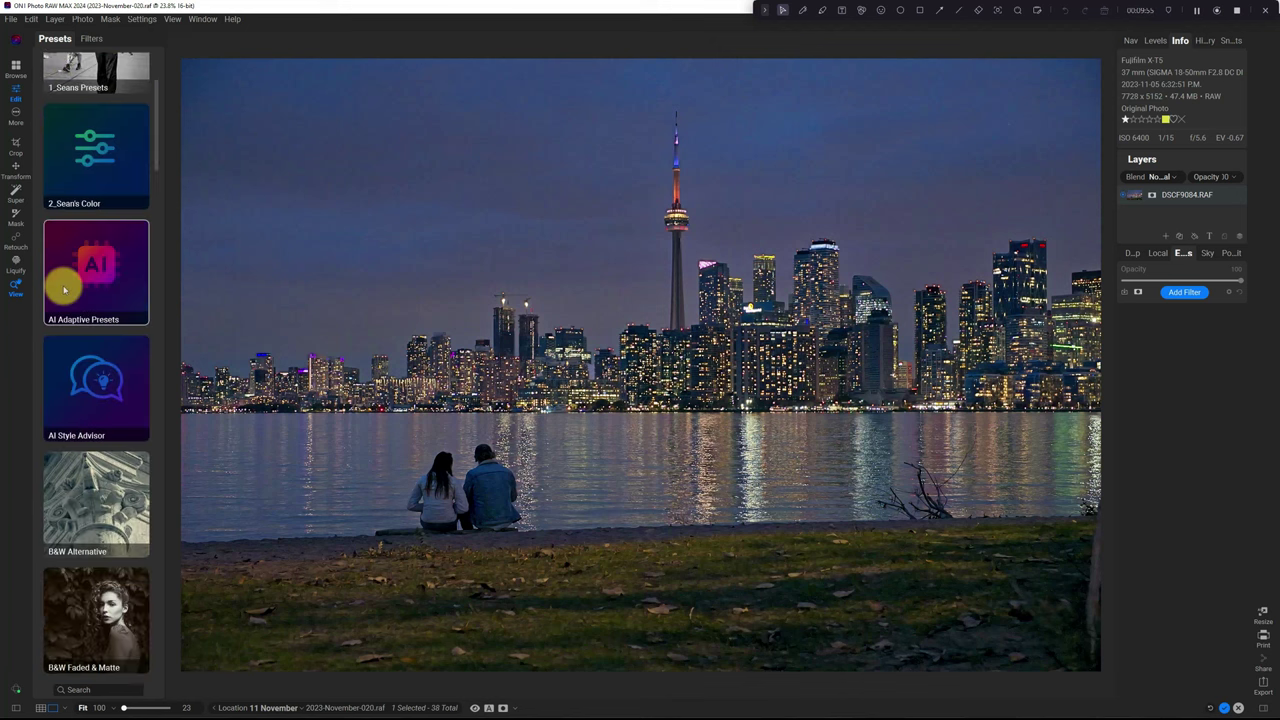
pyautogui.click(97, 405)
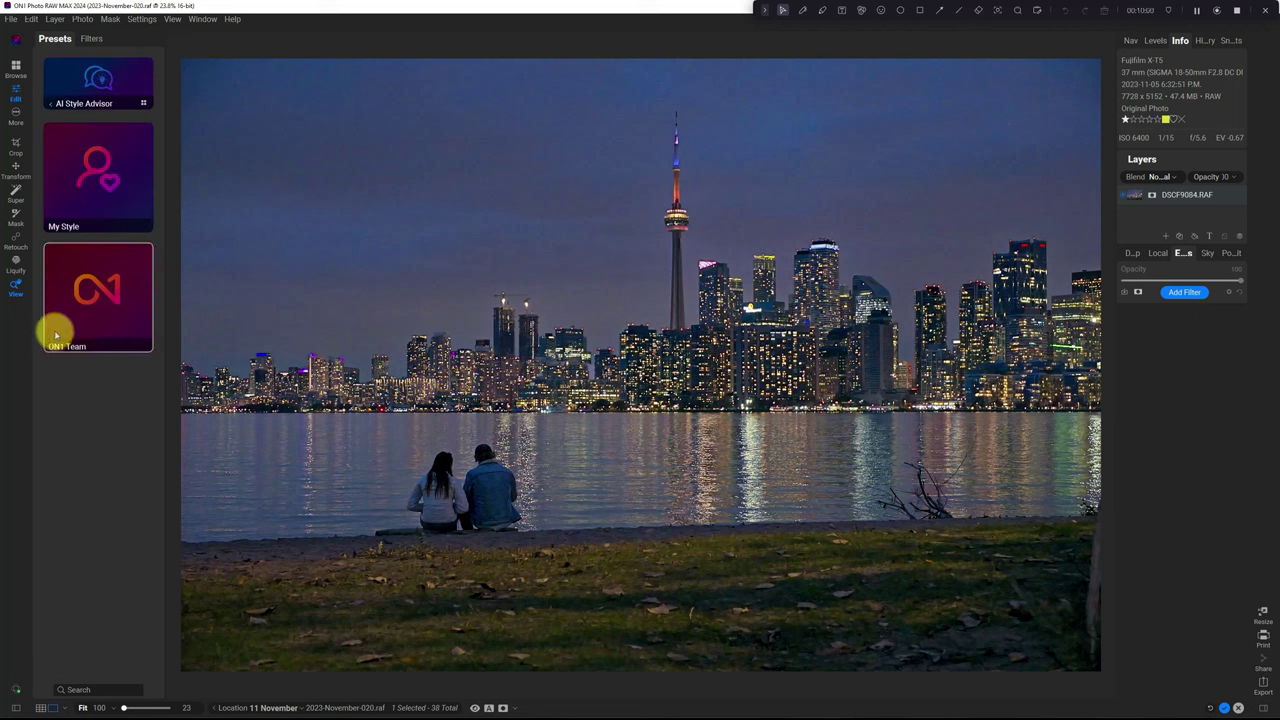
pyautogui.click(66, 201)
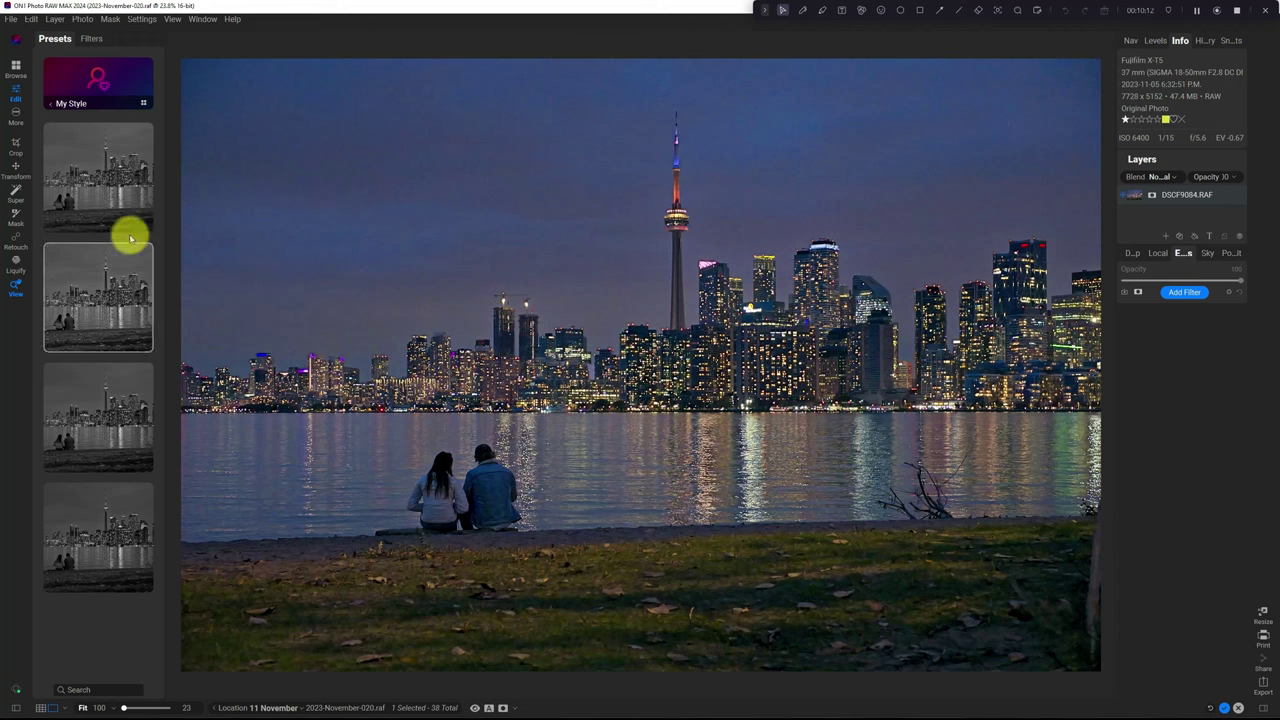
# - Preview the black-and-white My Style suggestions on the photo, apply the first one and hide the presets
pyautogui.click(95, 526)
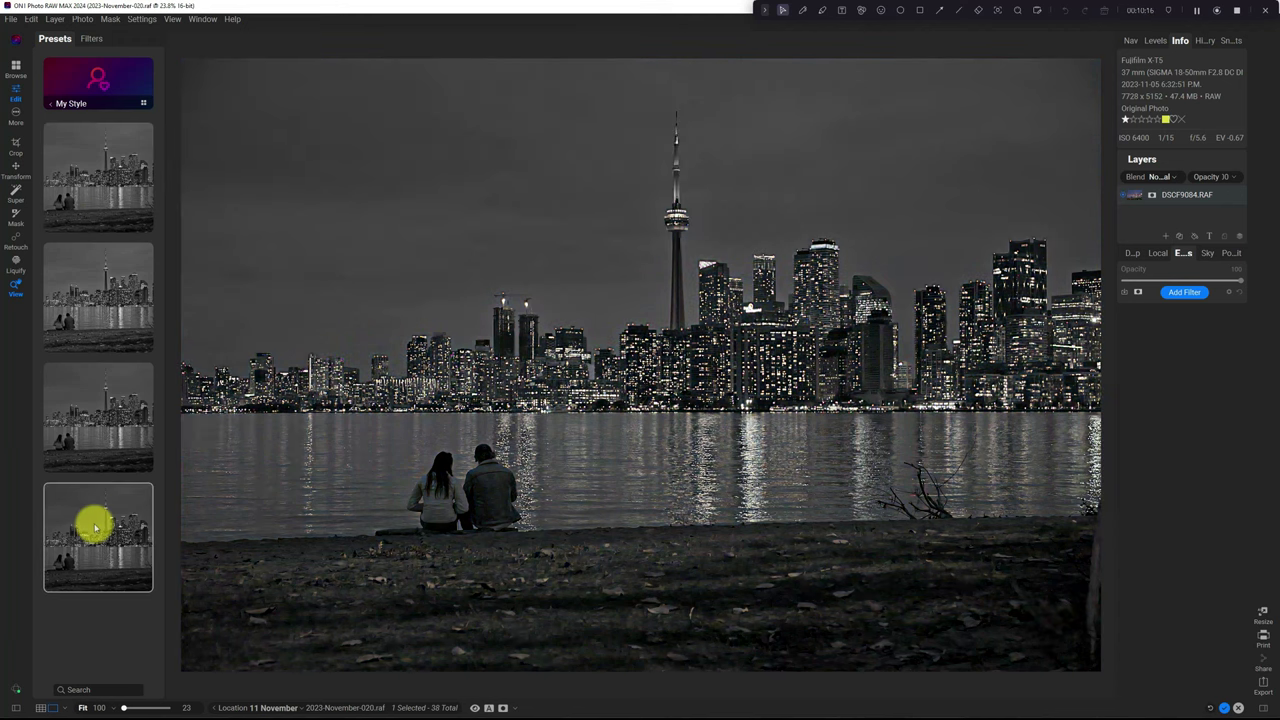
pyautogui.click(114, 178)
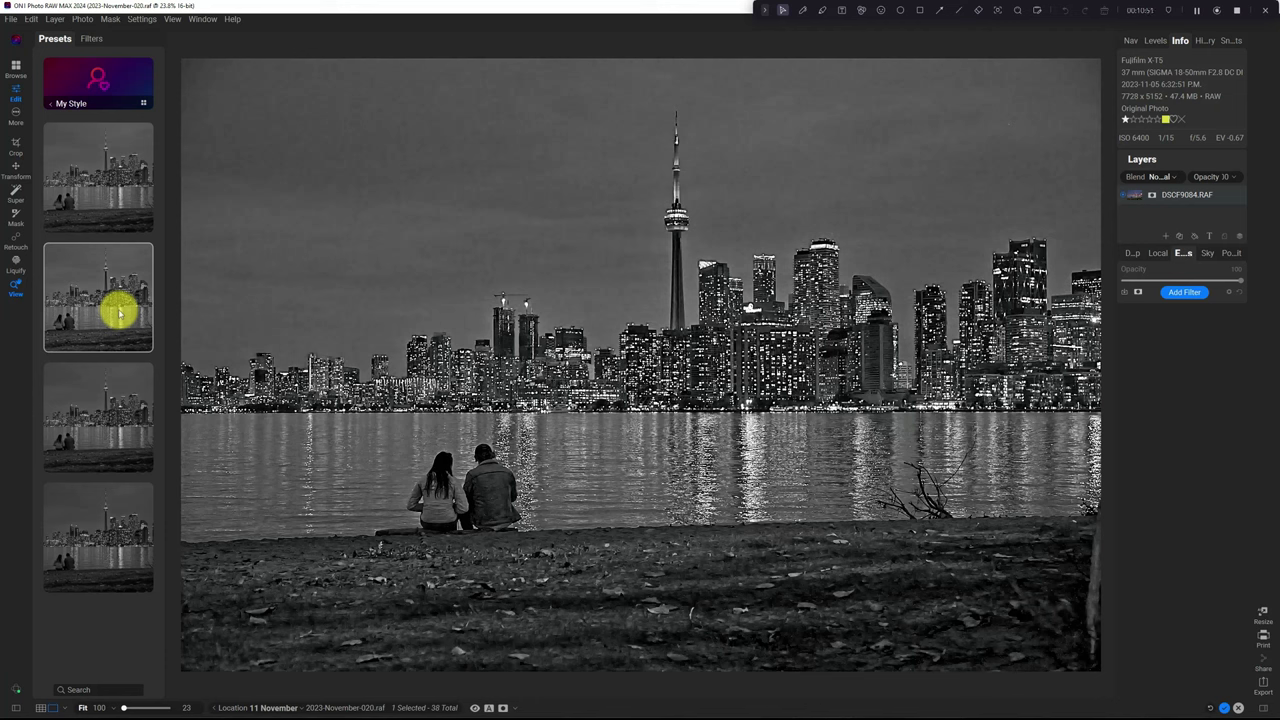
pyautogui.click(118, 186)
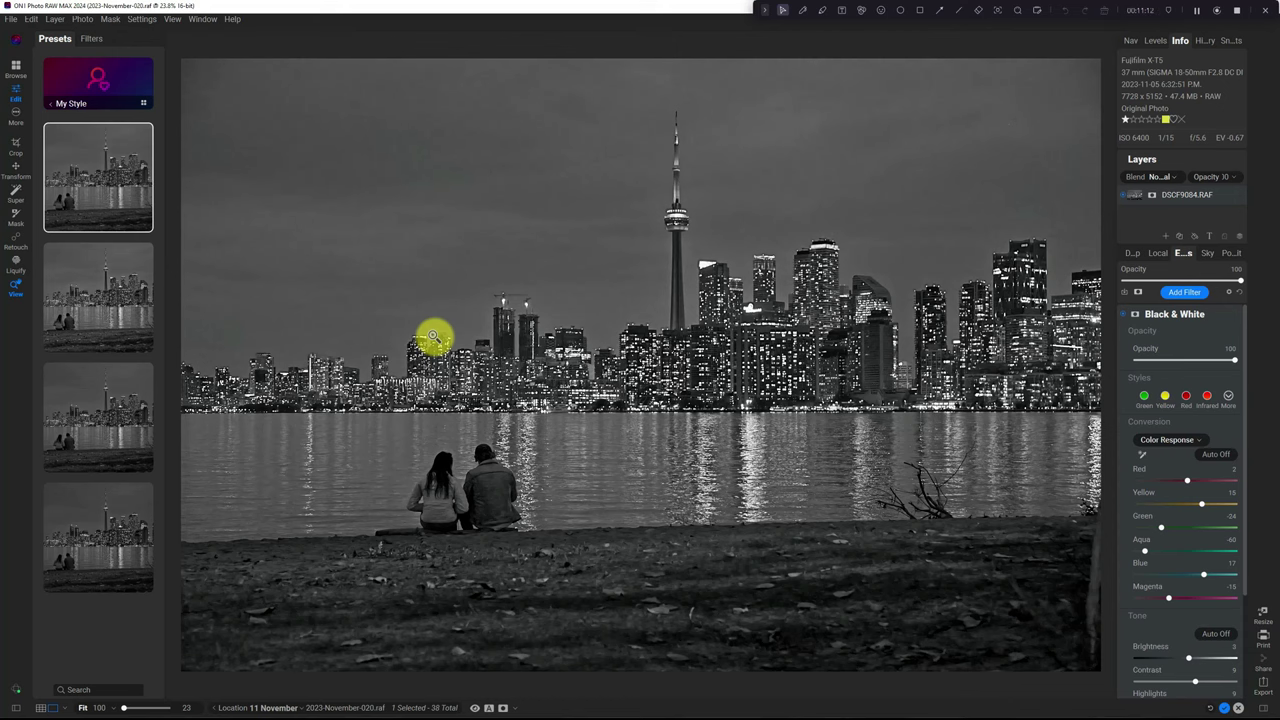
pyautogui.hotkey('shift', 'Tab')
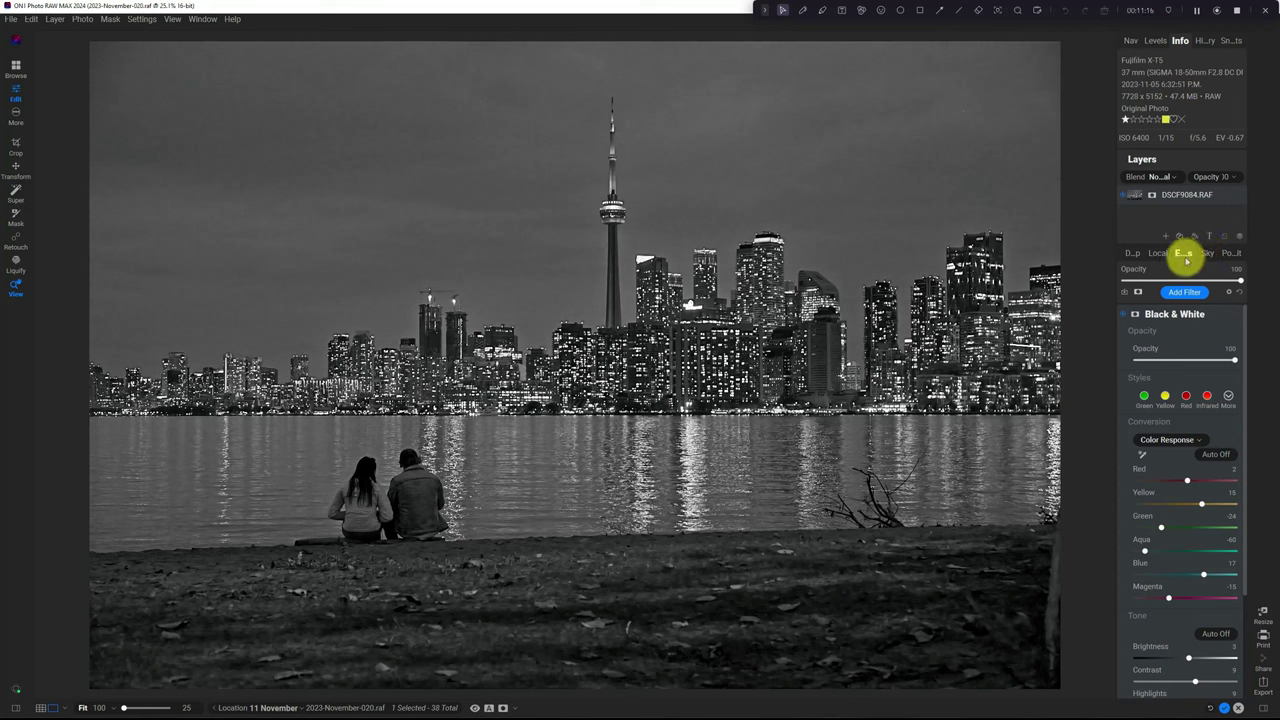
# - Examine the applied Black & White filter's settings and compare the photo with the filter off and on
pyautogui.click(1185, 316)
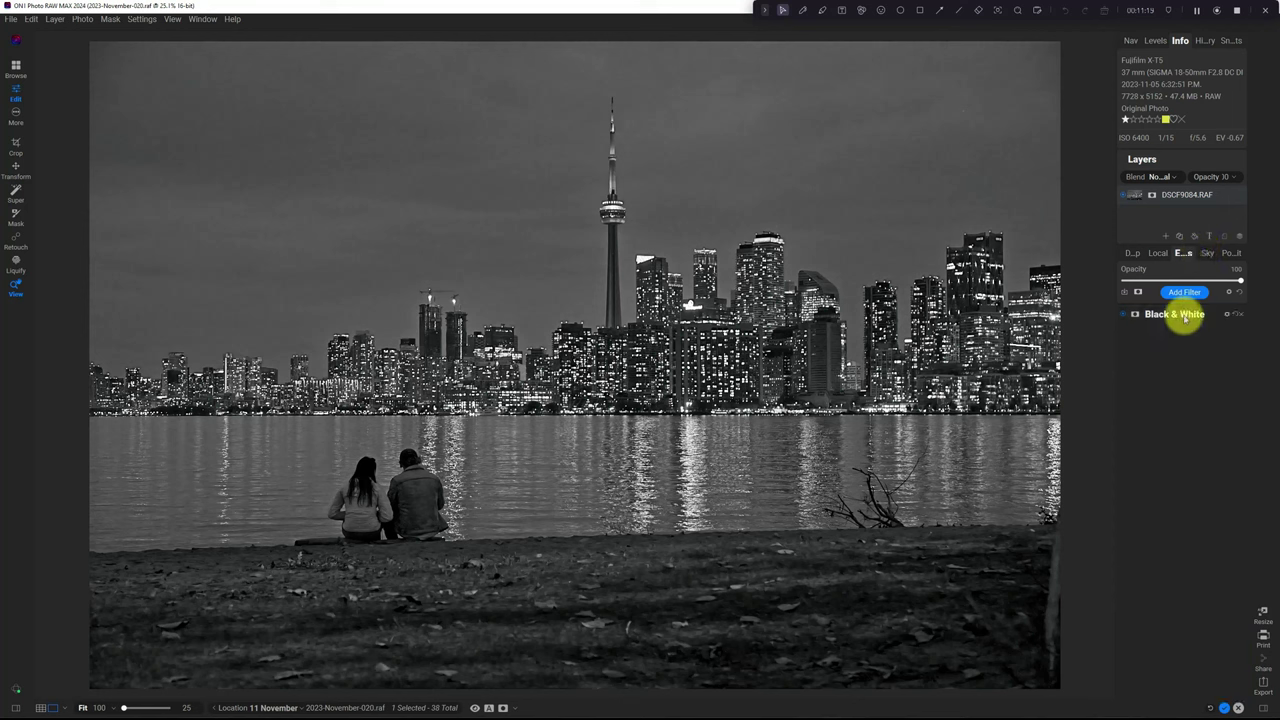
pyautogui.click(1185, 316)
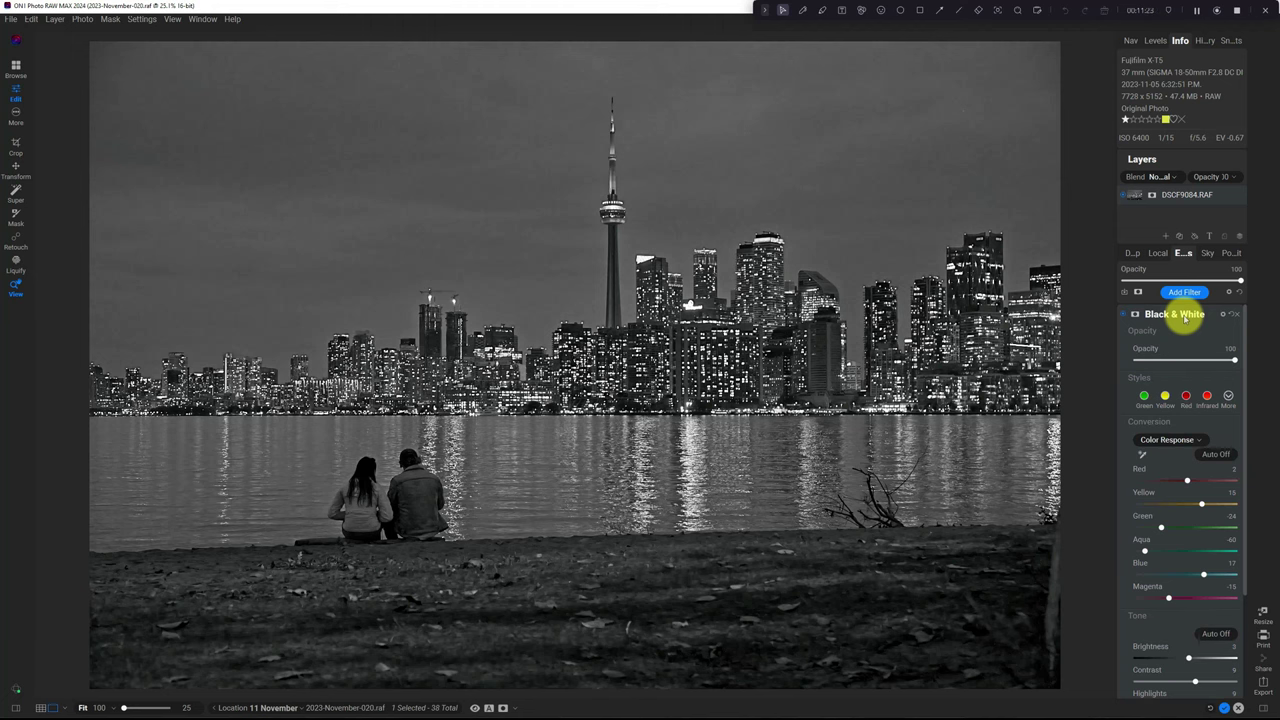
pyautogui.click(1122, 314)
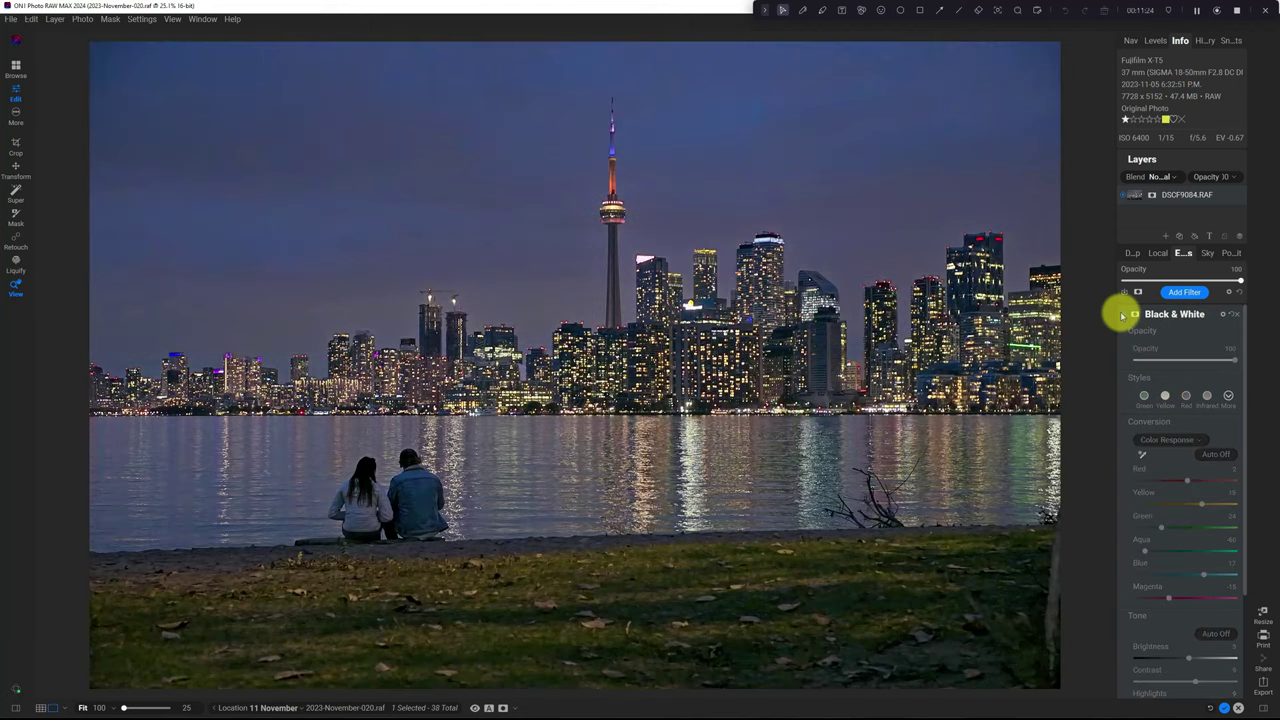
pyautogui.click(1122, 314)
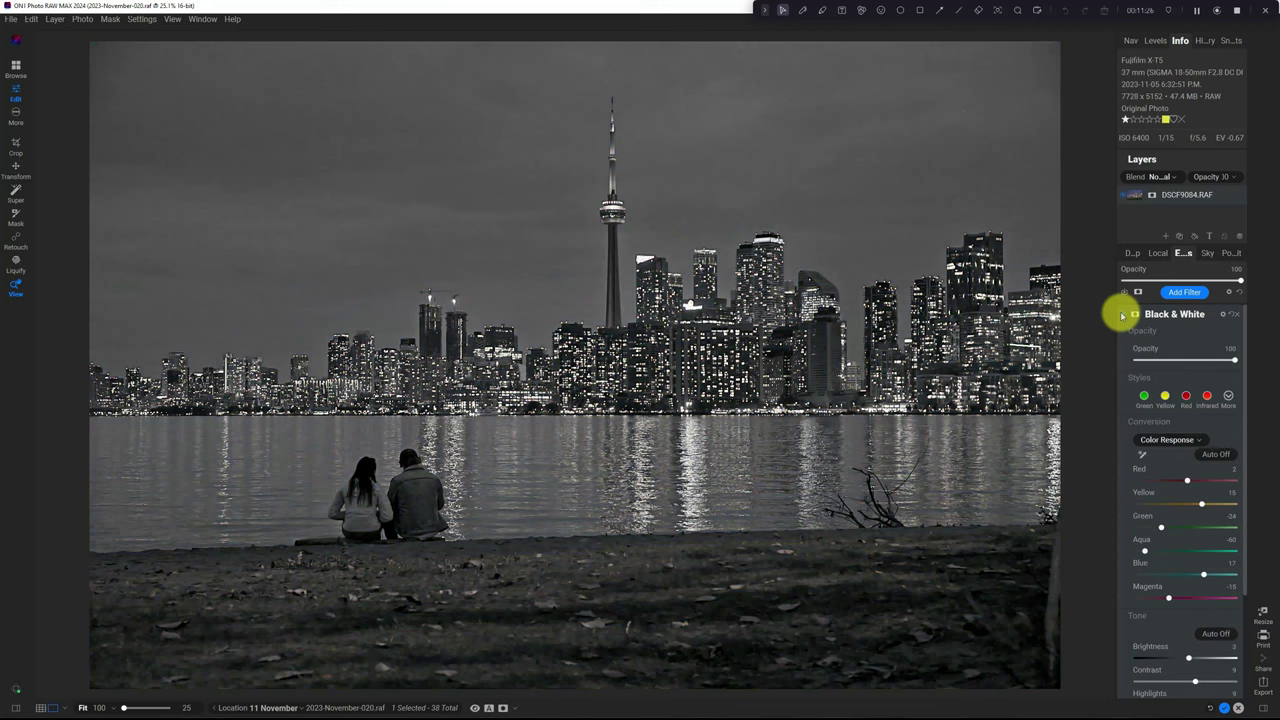
pyautogui.click(1122, 314)
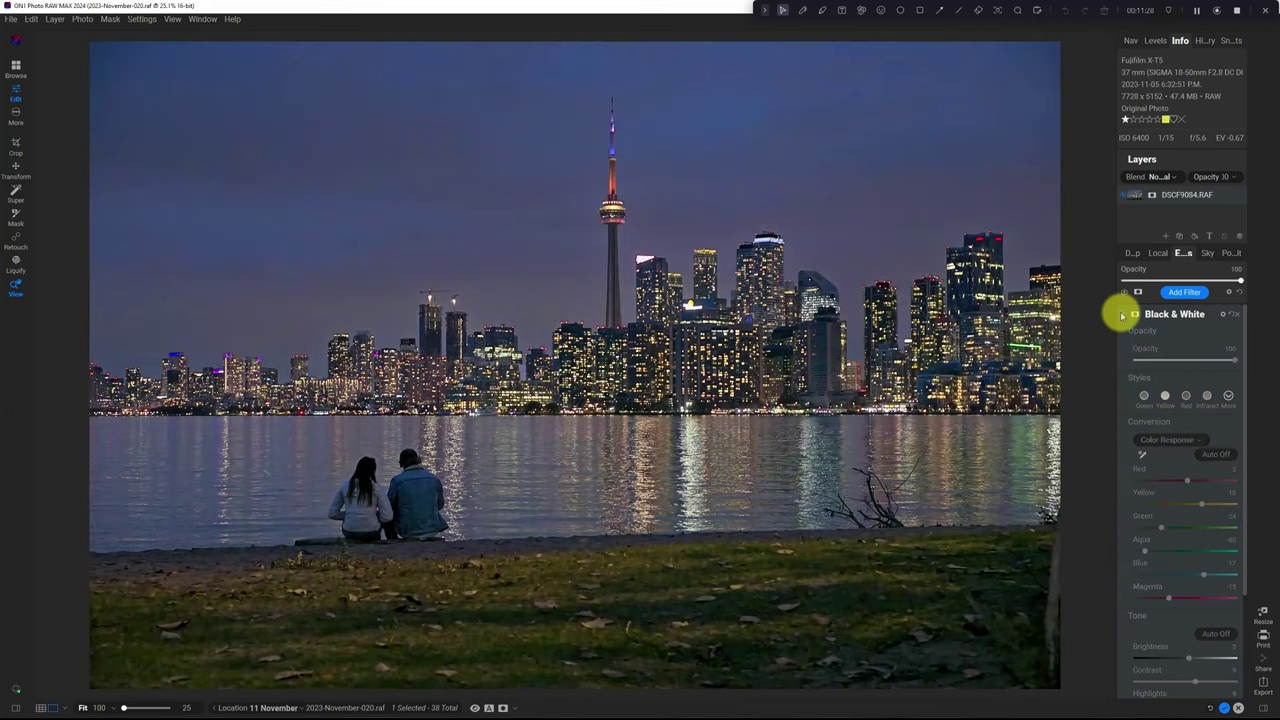
pyautogui.click(1122, 314)
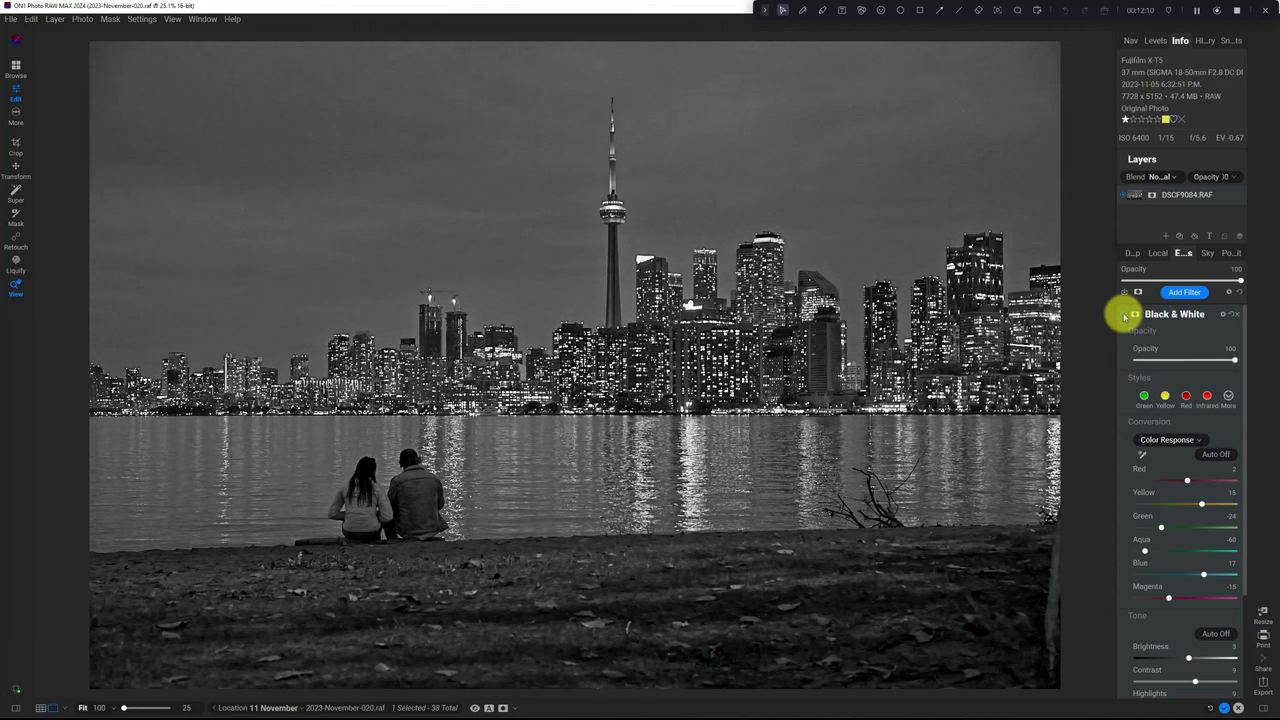
# - Turn off the Black & White filter, collapse its settings and restore the overall effects opacity to 100
pyautogui.click(1124, 316)
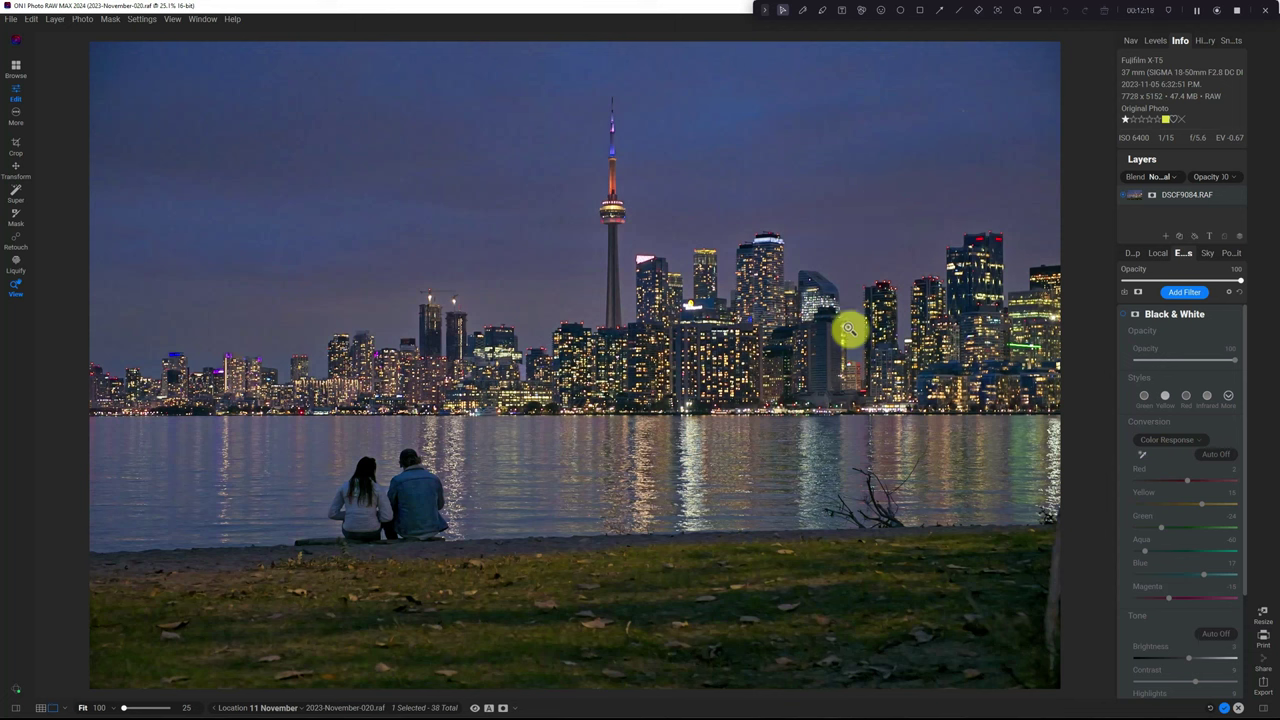
pyautogui.click(1170, 316)
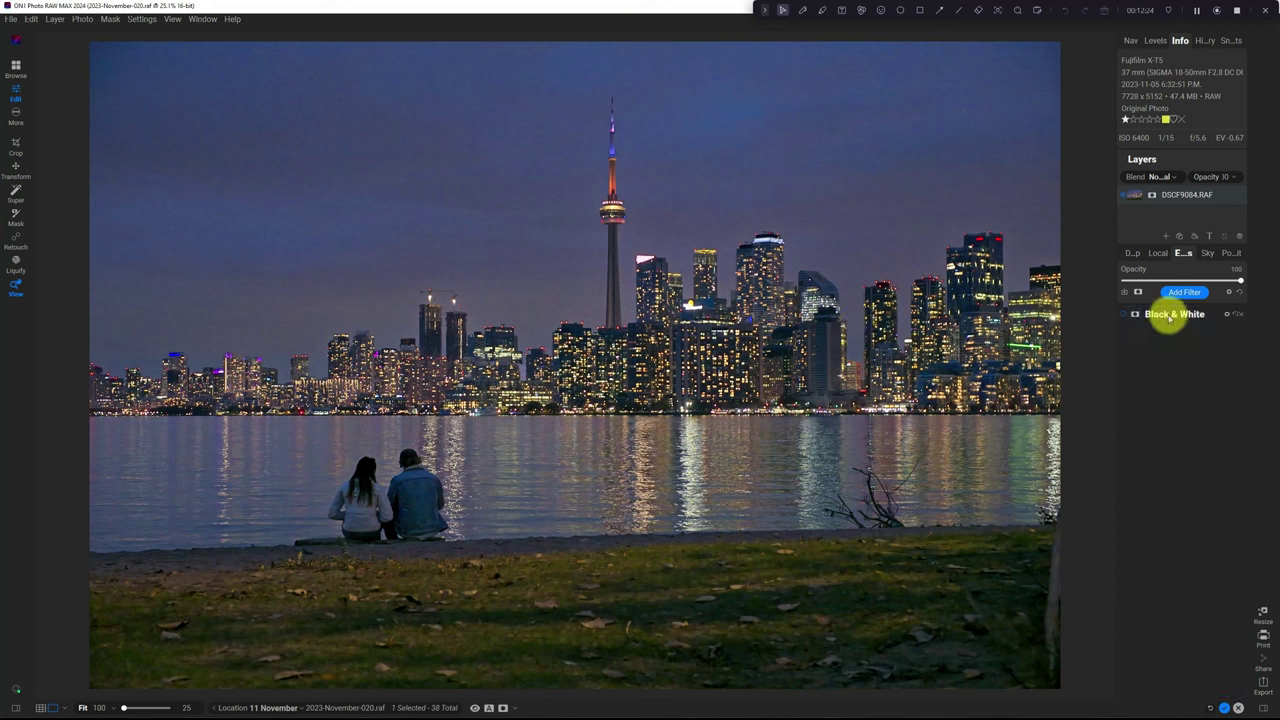
pyautogui.click(1180, 280)
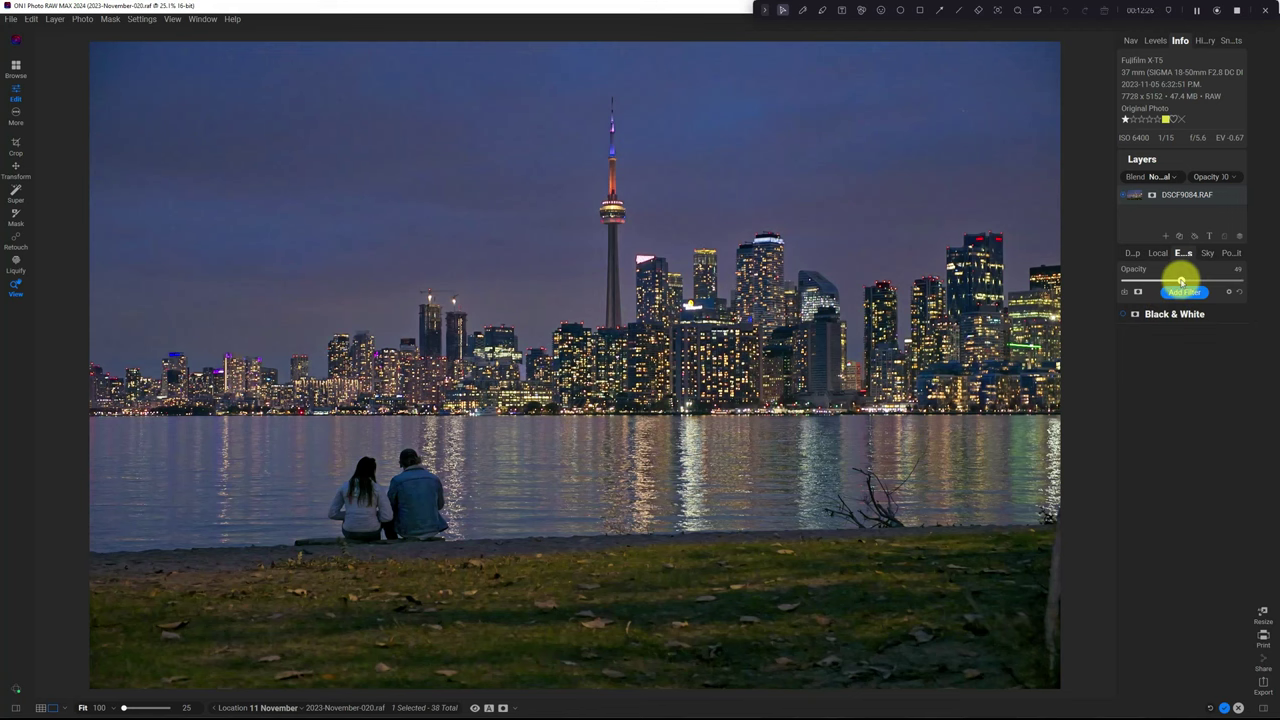
pyautogui.moveTo(1180, 280); pyautogui.dragTo(1263, 277)
# - Add a Color Enhancer filter, try its Sky style on the photo and reset the filter
pyautogui.click(1195, 293)
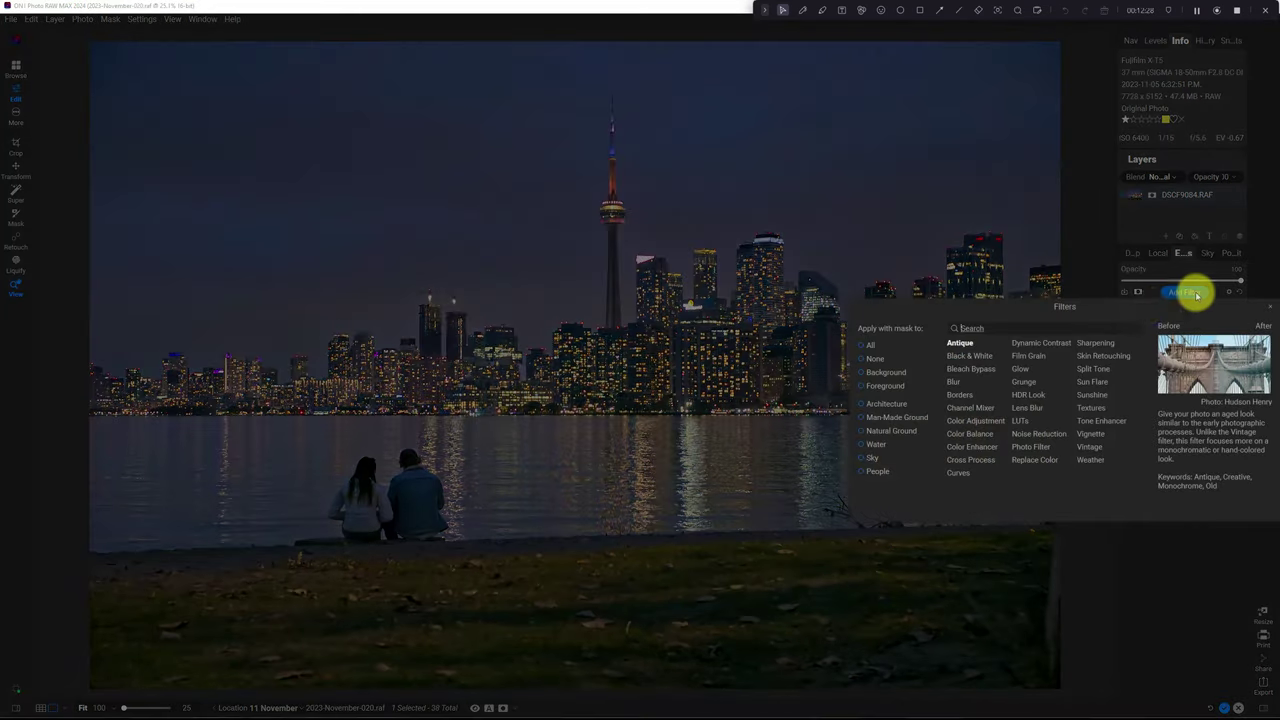
pyautogui.click(970, 448)
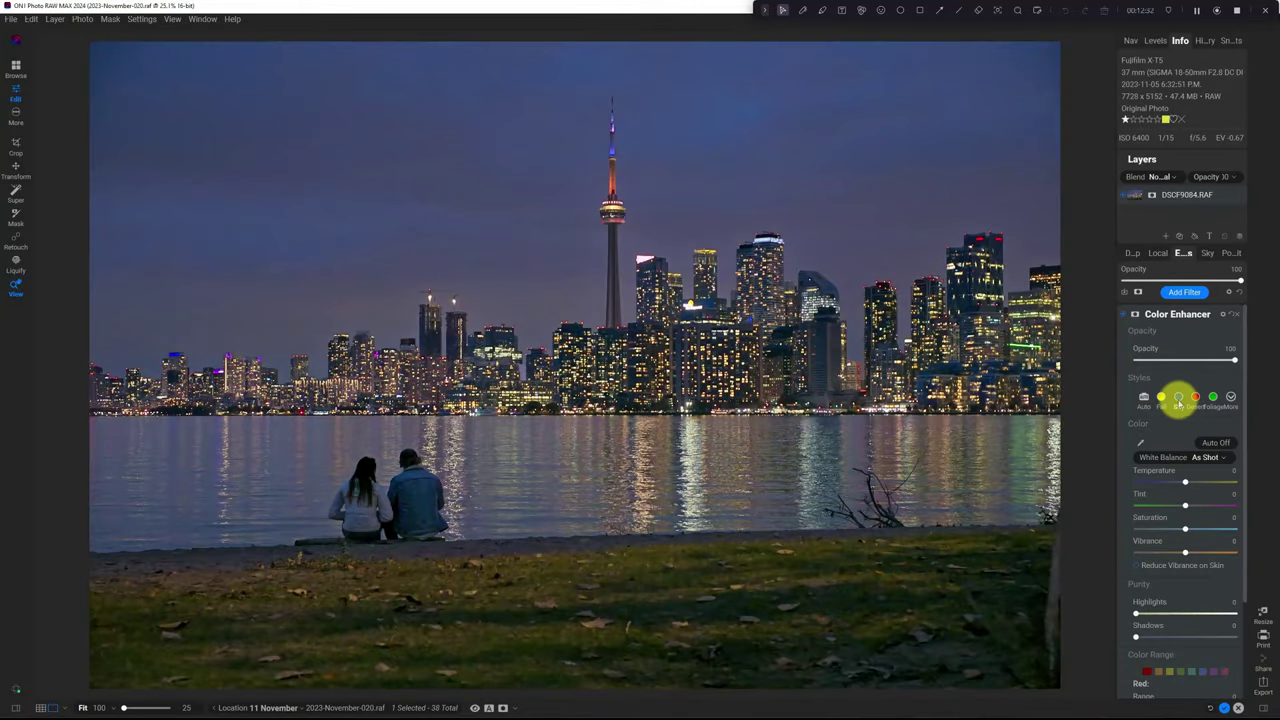
pyautogui.click(1178, 398)
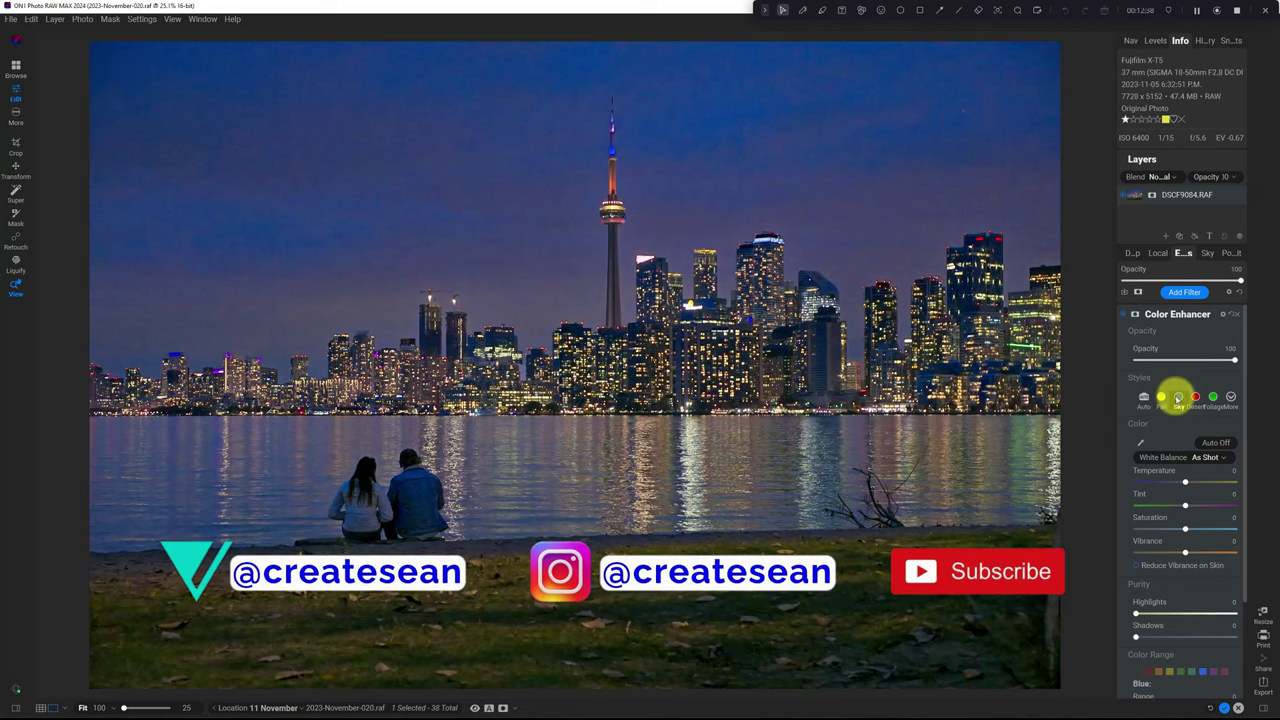
pyautogui.click(1229, 314)
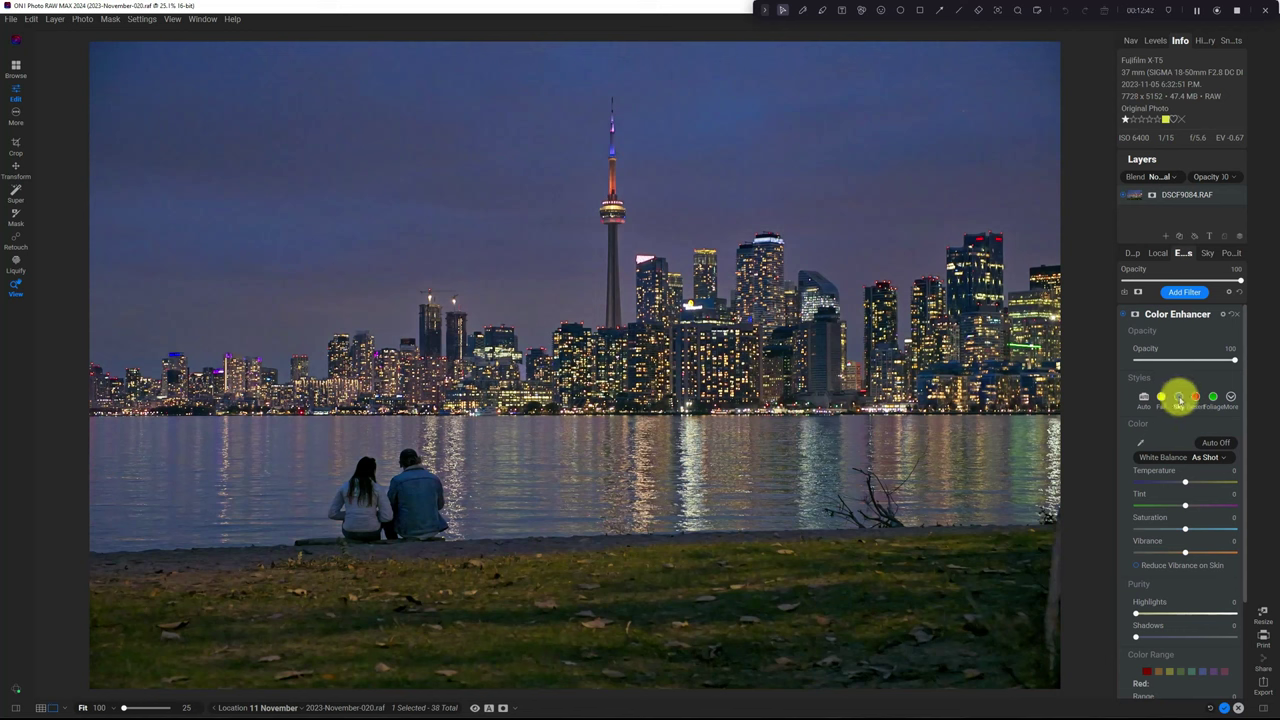
# - Raise the Color Enhancer's purple saturation to about 8, slightly lower the purple brightness and shift the purple hue a little towards blue
pyautogui.scroll(-3, 1183, 482)
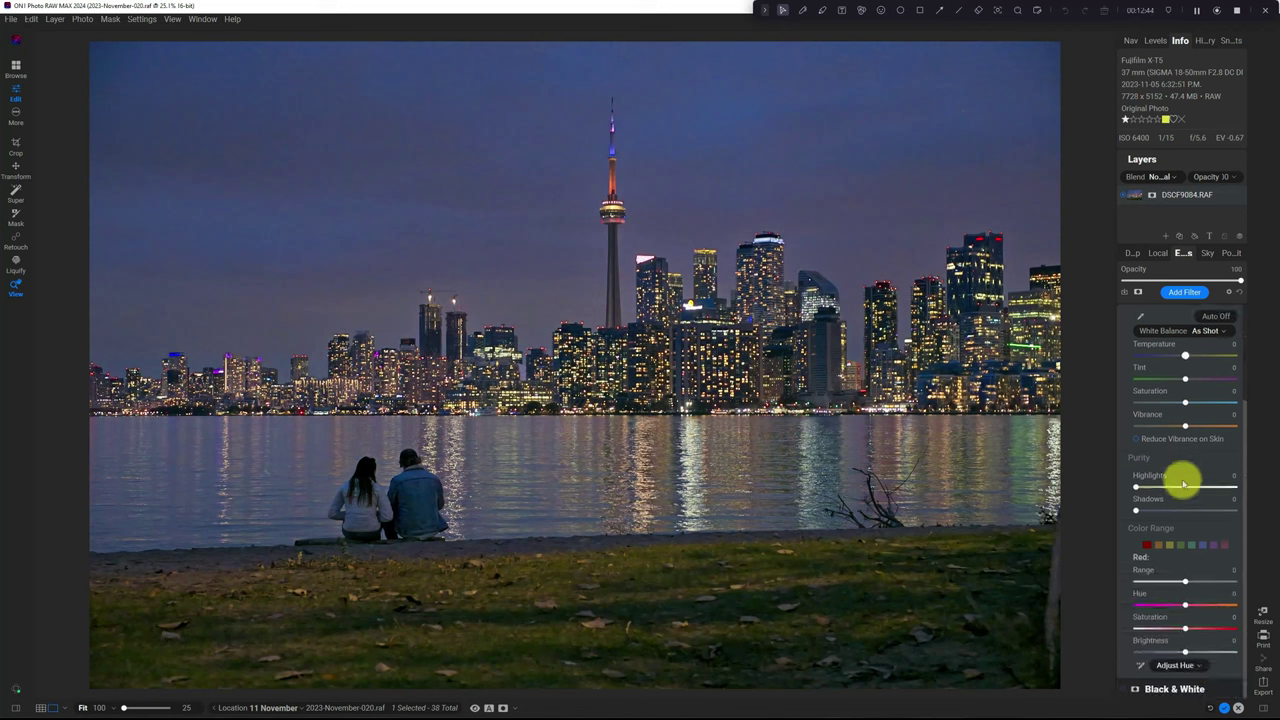
pyautogui.click(1213, 545)
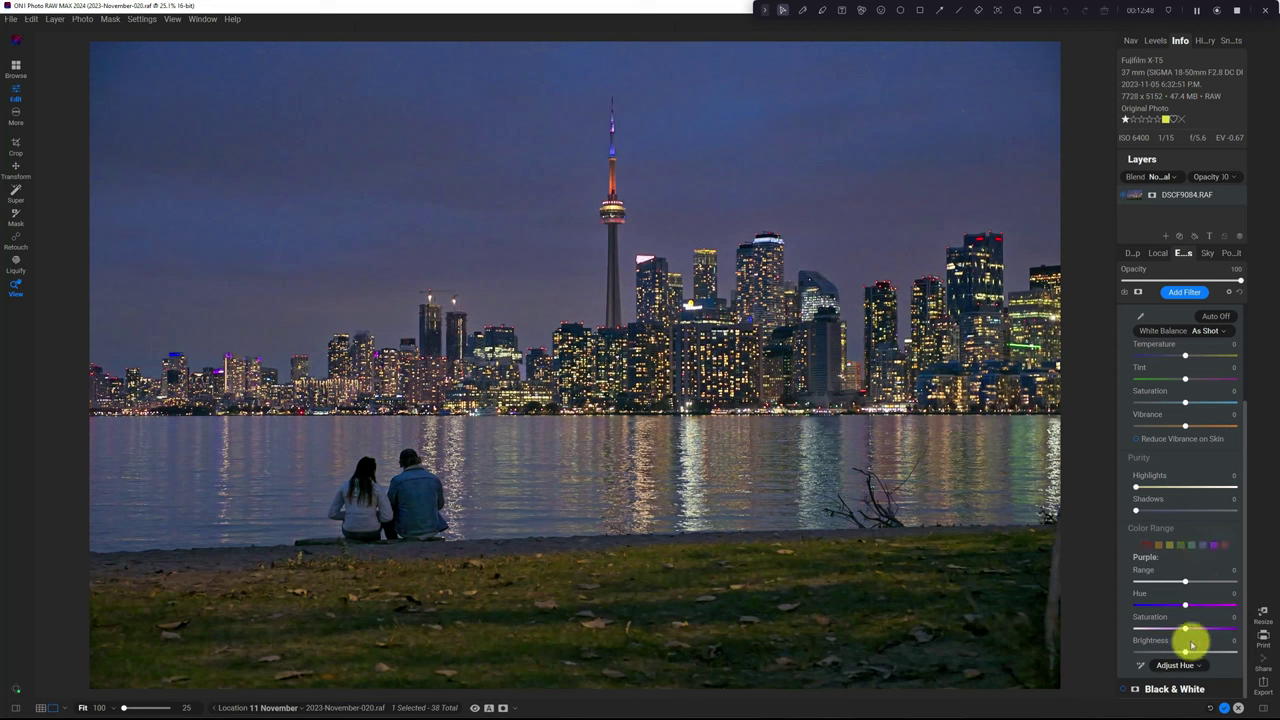
pyautogui.moveTo(1185, 630); pyautogui.dragTo(1180, 651)
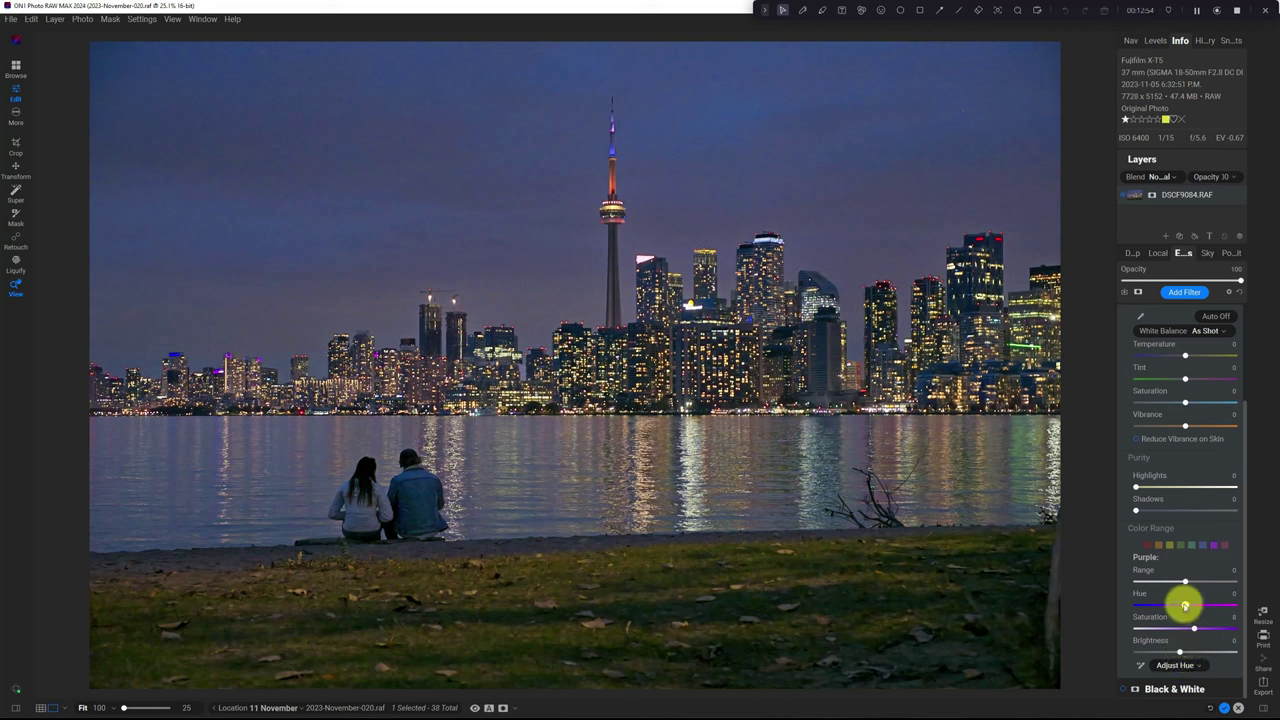
pyautogui.moveTo(1184, 606); pyautogui.dragTo(1180, 606)
# - Set the Color Enhancer's blue range to hue 15, saturation 5 and brightness -9, and collapse the filter
pyautogui.click(1205, 546)
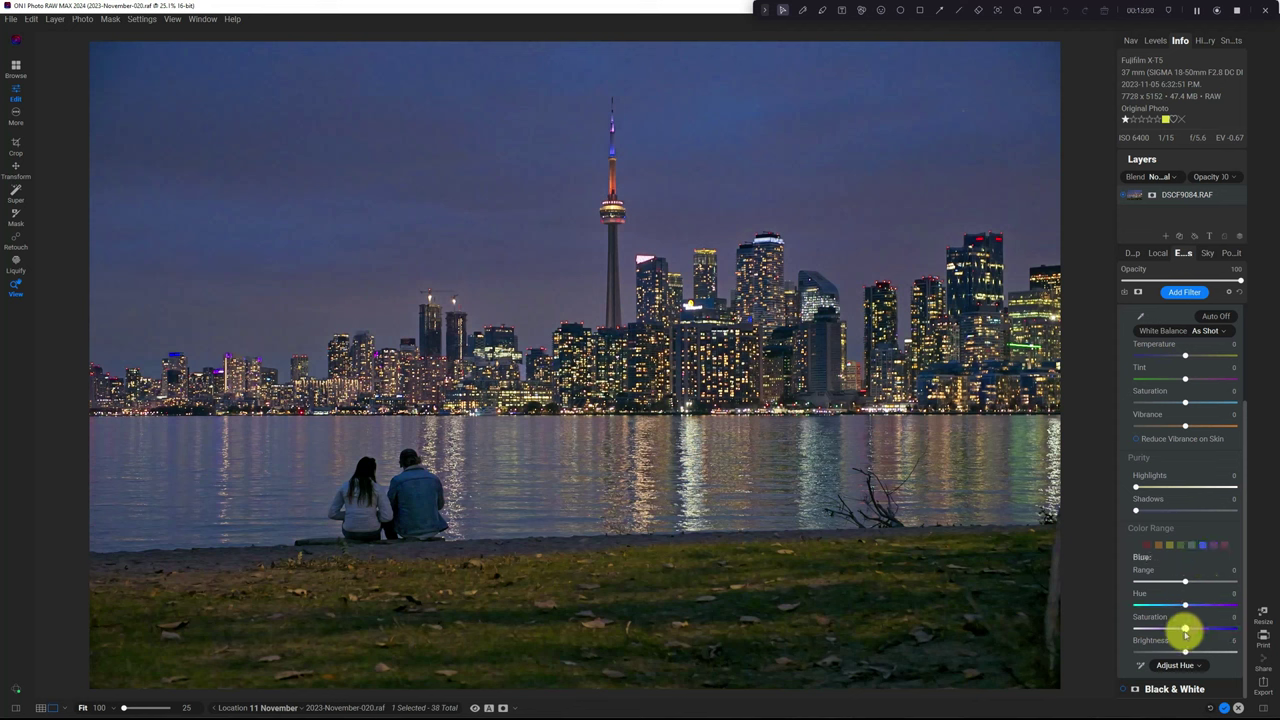
pyautogui.moveTo(1185, 630); pyautogui.dragTo(1176, 652)
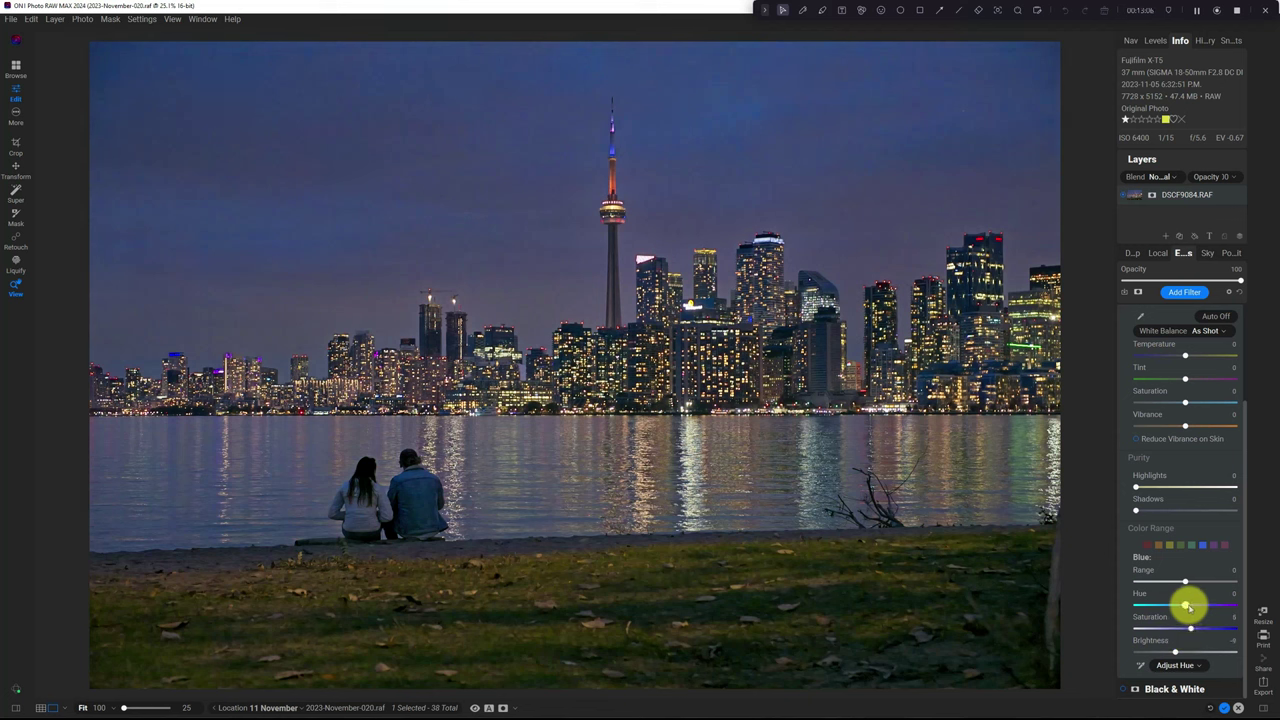
pyautogui.moveTo(1188, 605); pyautogui.dragTo(1201, 606)
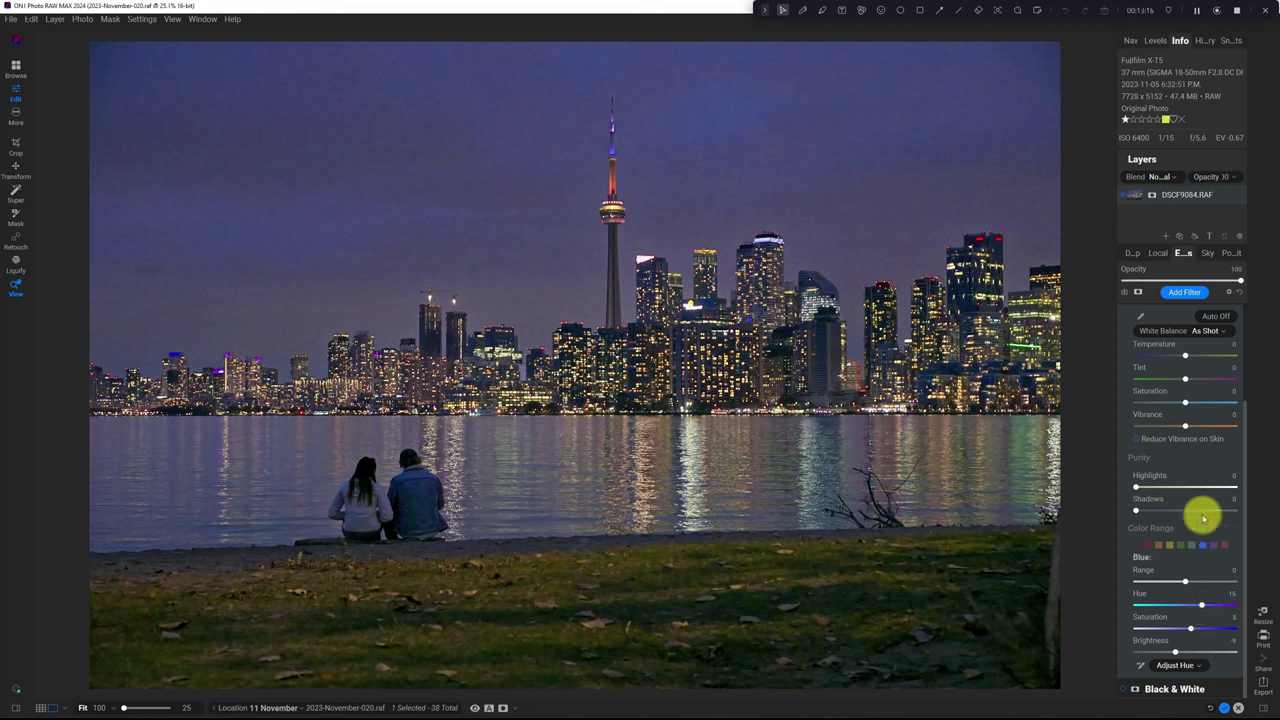
pyautogui.scroll(3, 1180, 407)
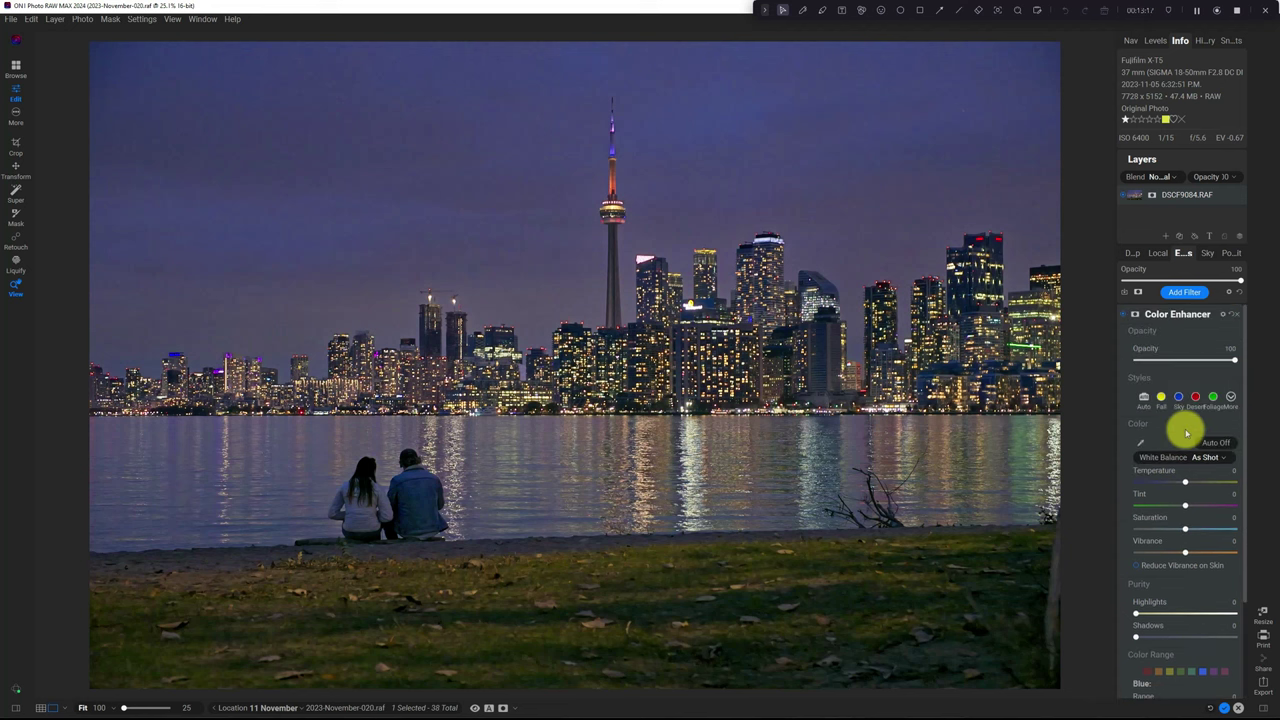
pyautogui.click(1196, 316)
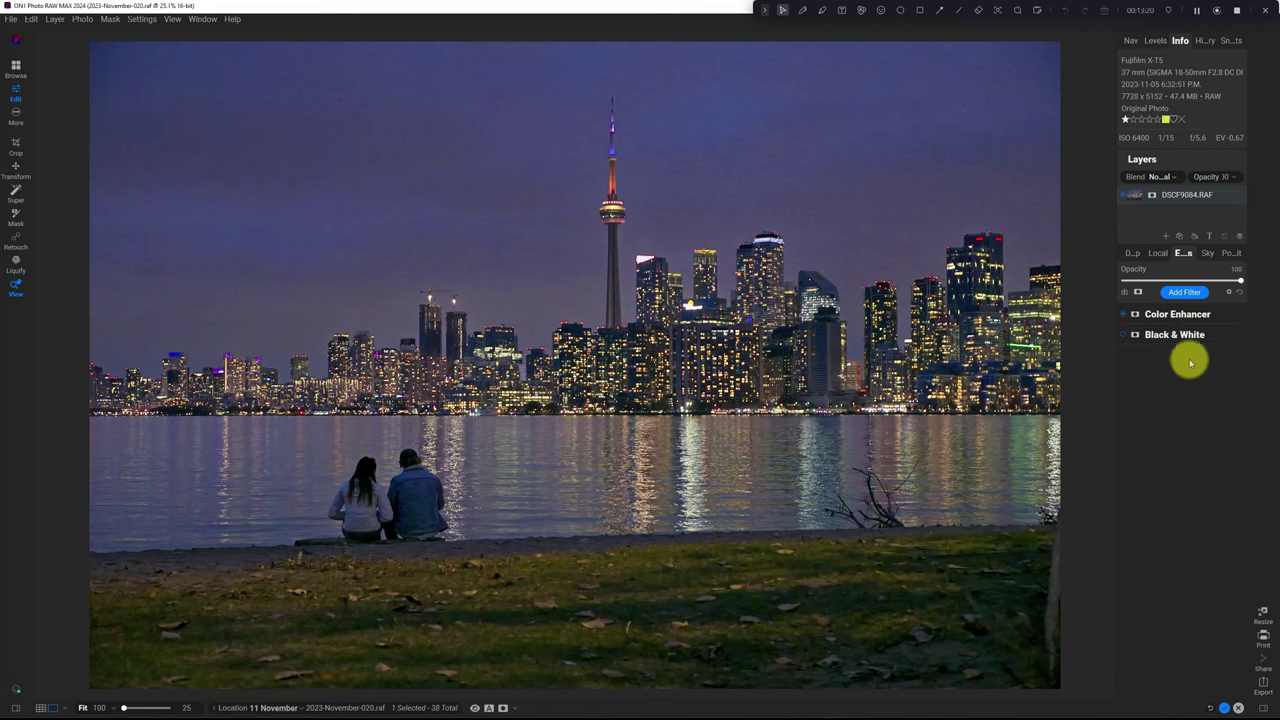
# - Add a Dynamic Contrast filter with the Natural style and compare the photo with the filter off and on
pyautogui.click(1185, 292)
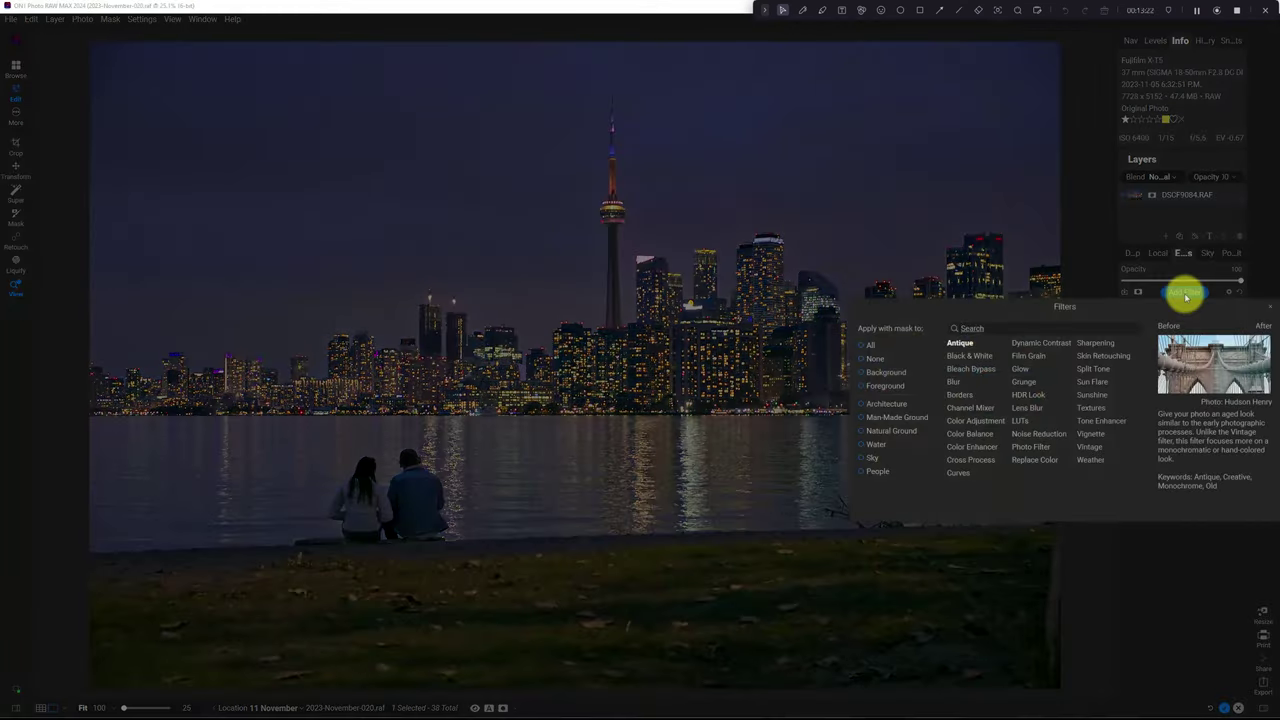
pyautogui.click(1030, 344)
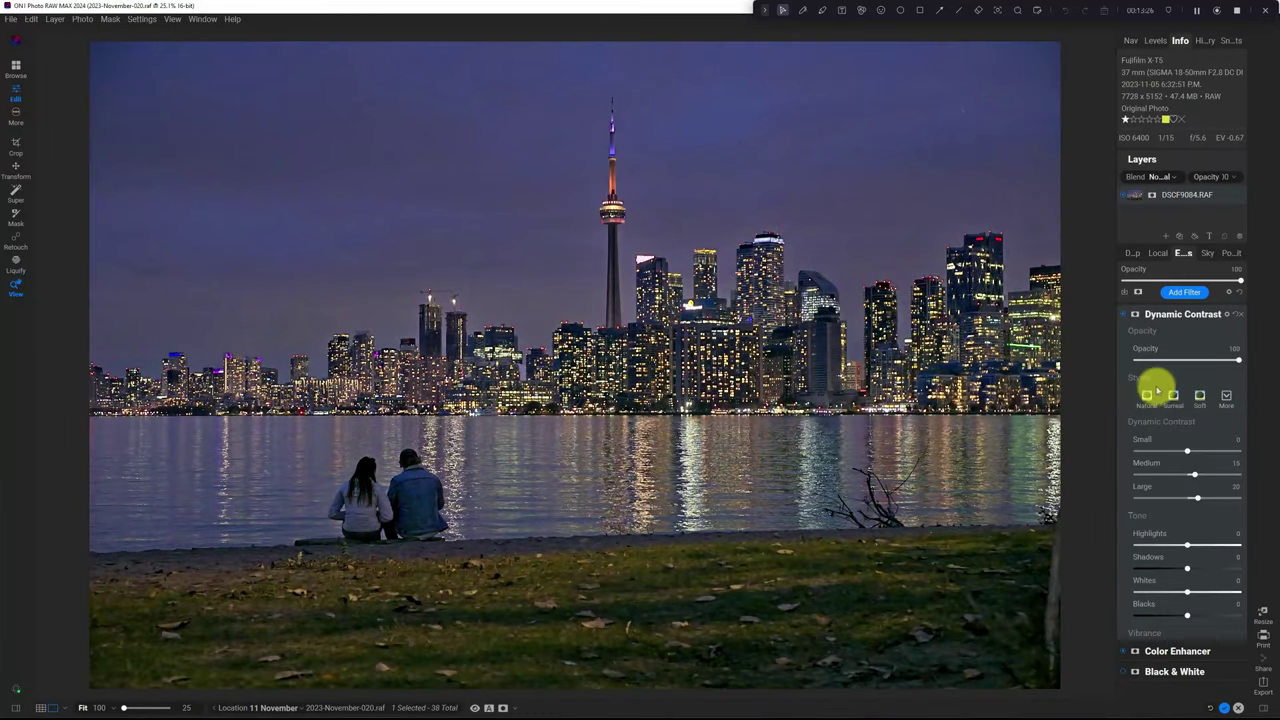
pyautogui.click(1125, 316)
pyautogui.click(1125, 316)
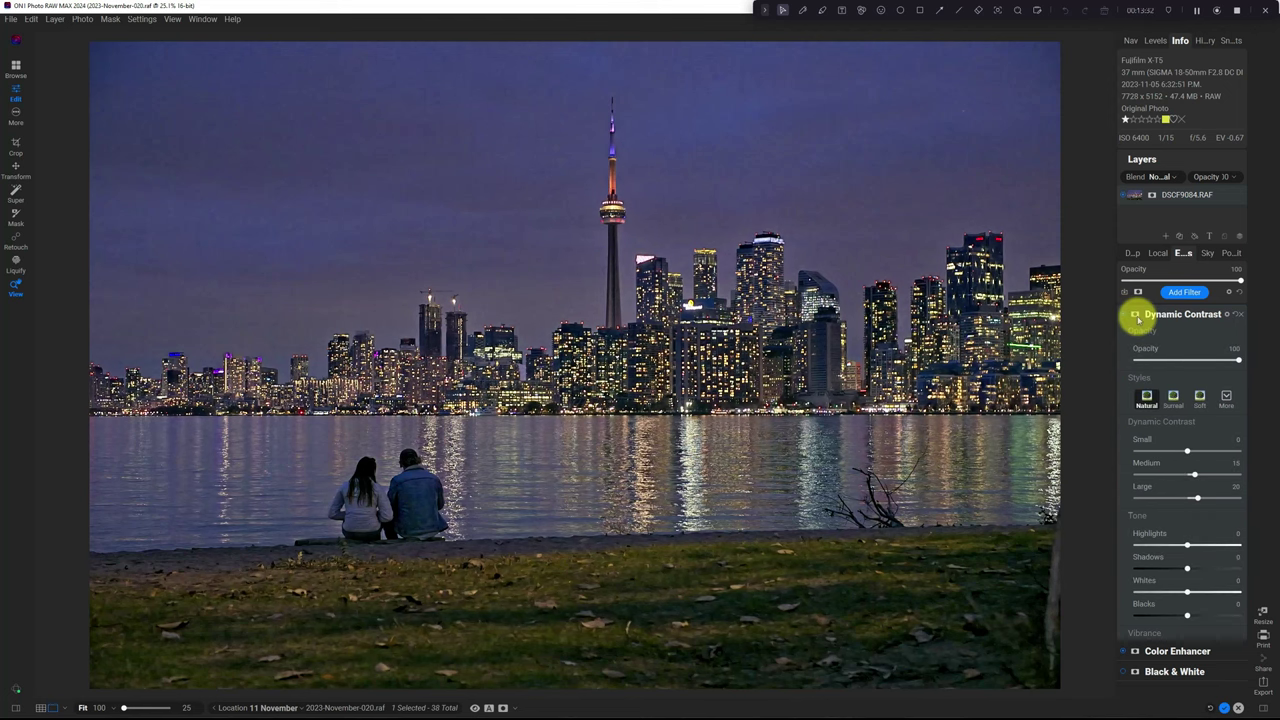
# - Mask the Dynamic Contrast filter to the Architecture region with Mask AI and close the mask properties
pyautogui.click(1135, 315)
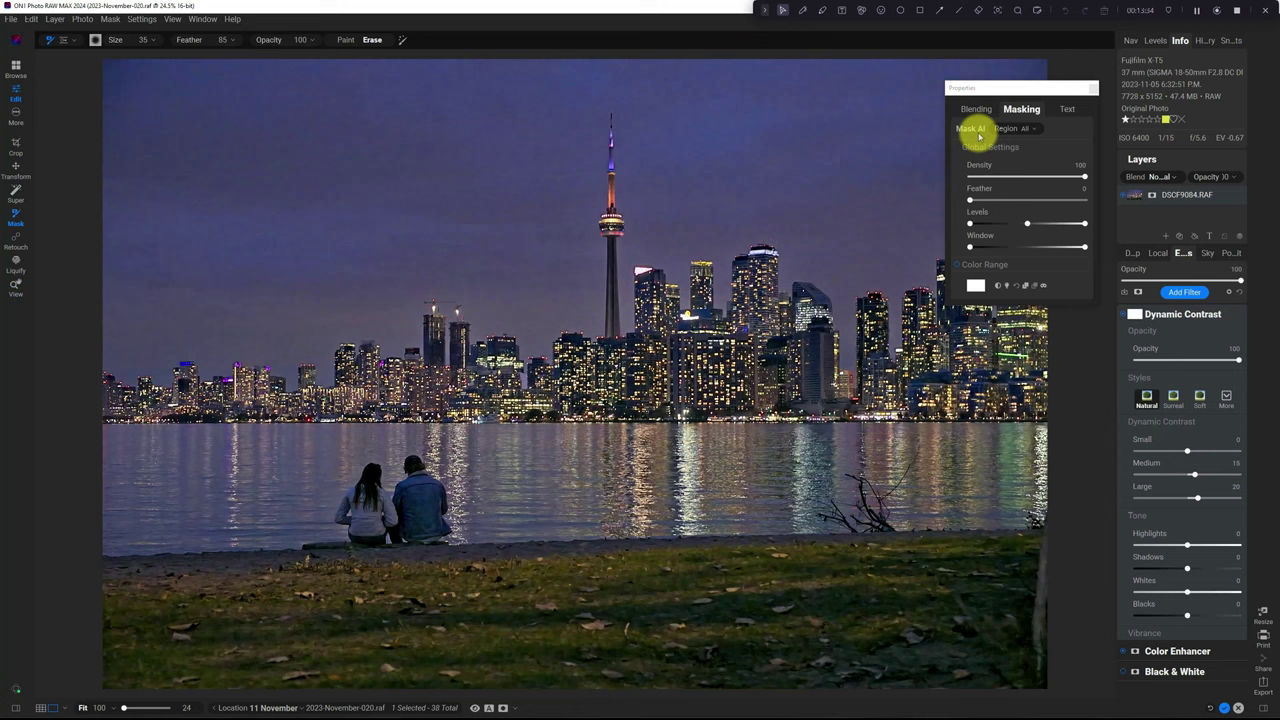
pyautogui.click(1030, 129)
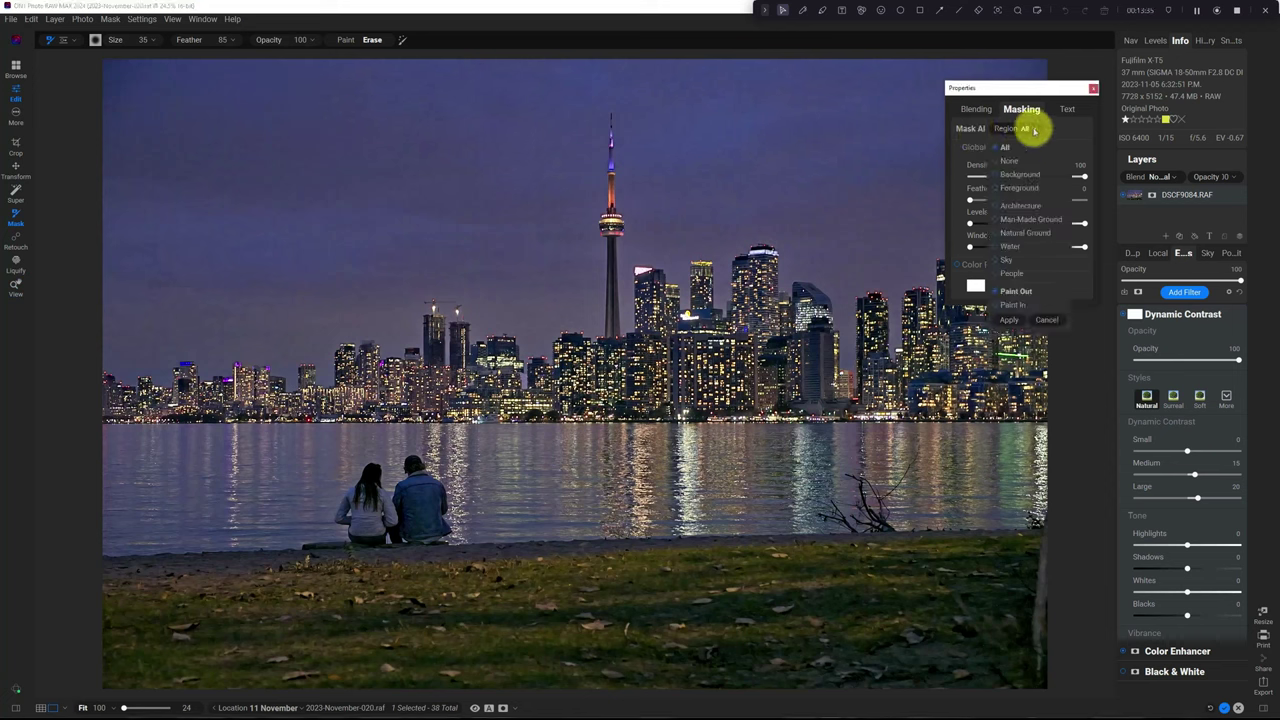
pyautogui.click(1020, 207)
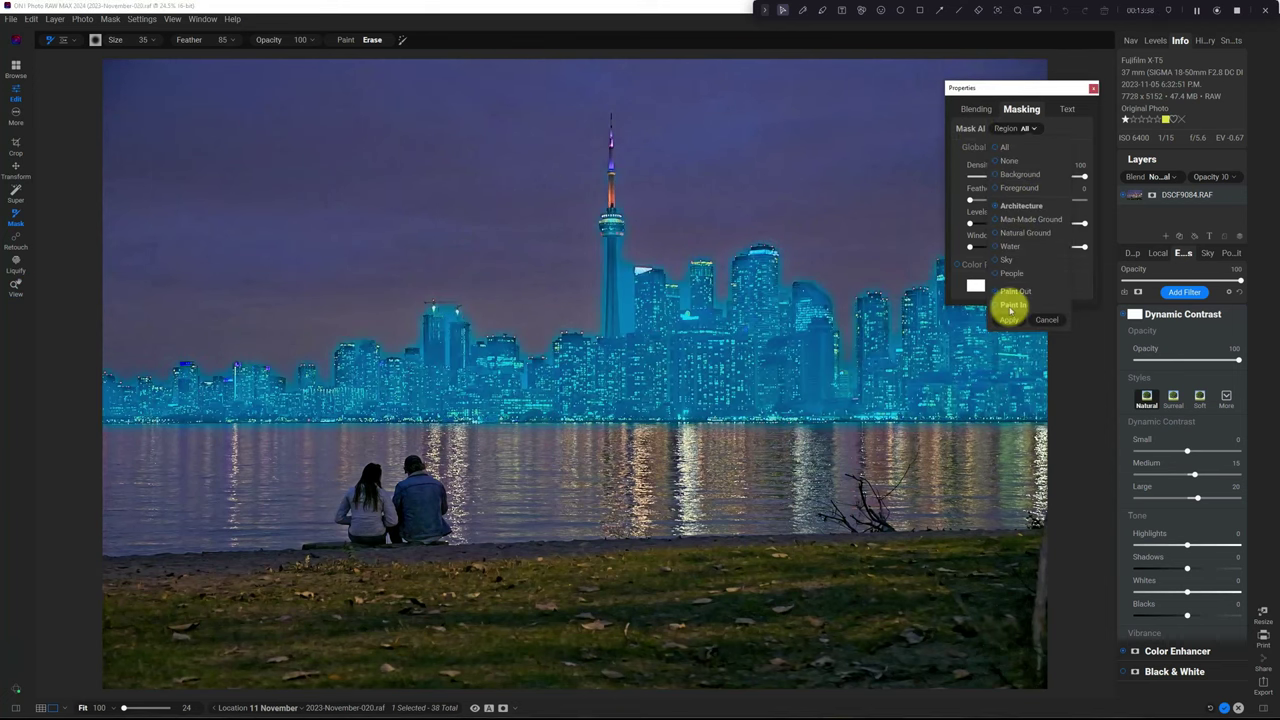
pyautogui.click(1009, 319)
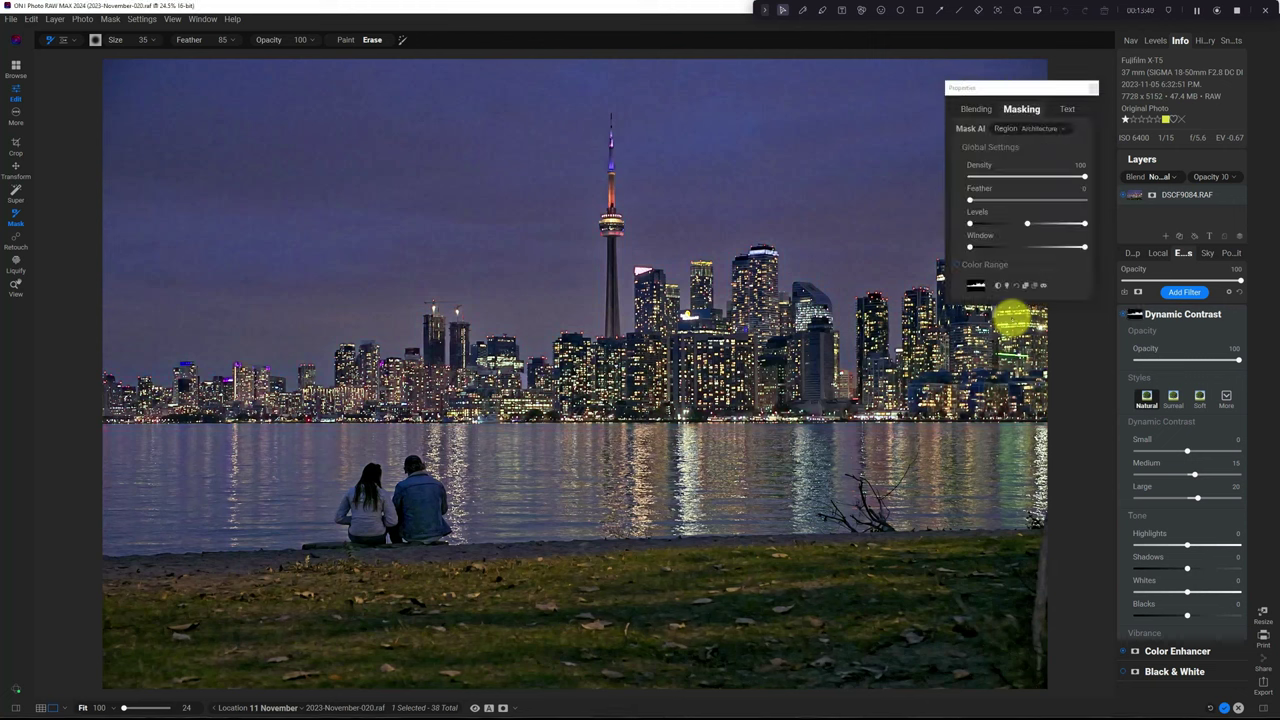
pyautogui.click(1093, 88)
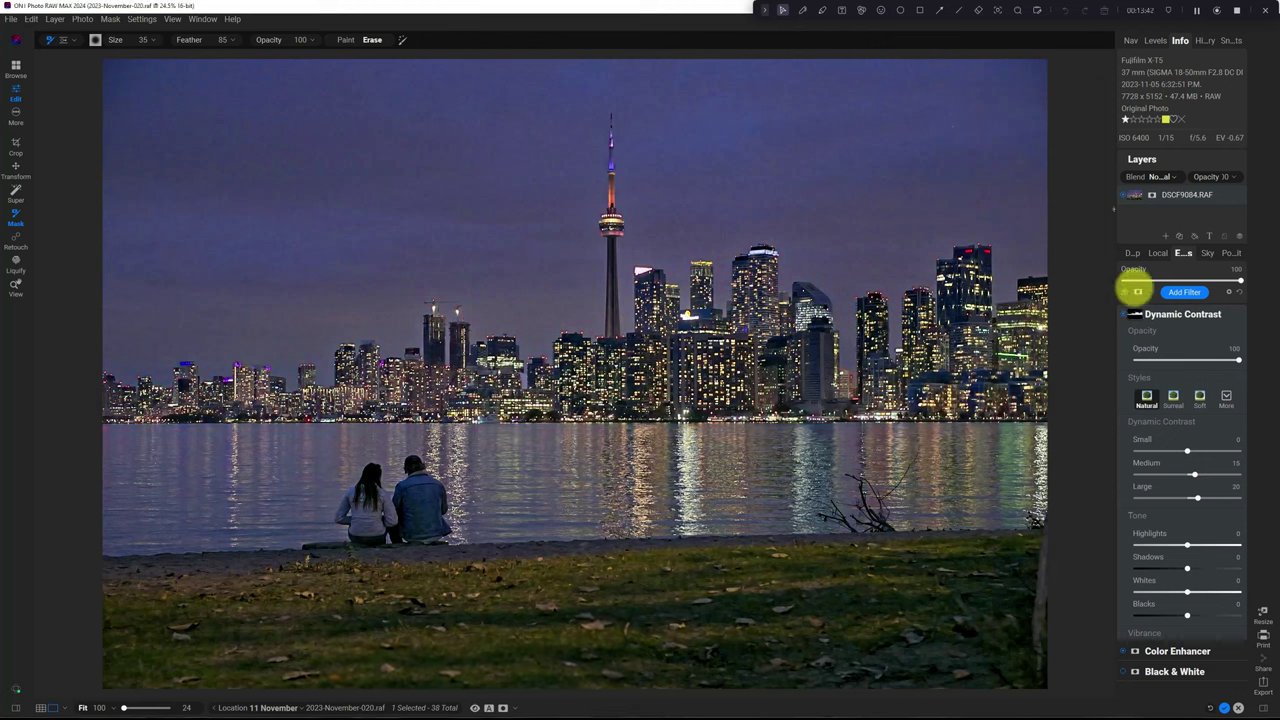
# - Compare the skyline with the masked Dynamic Contrast off and on, and try the filter at an opacity of 40
pyautogui.click(1126, 315)
pyautogui.click(1126, 315)
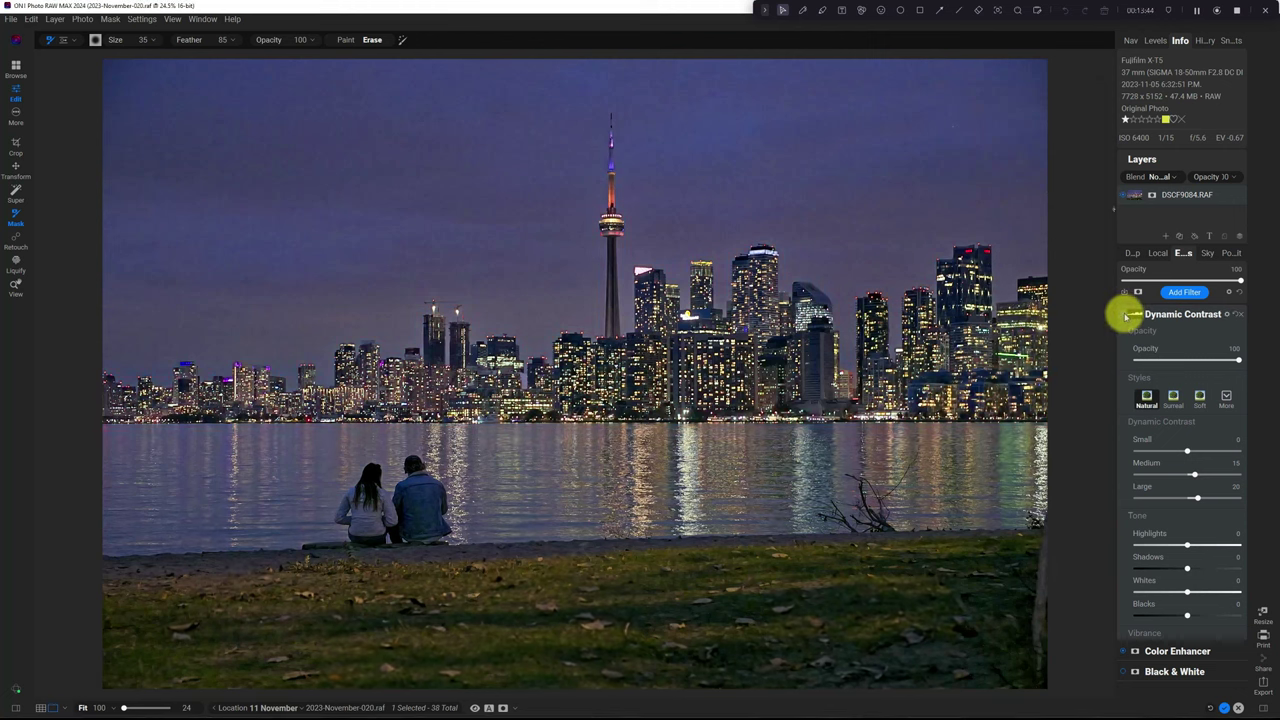
pyautogui.click(1126, 315)
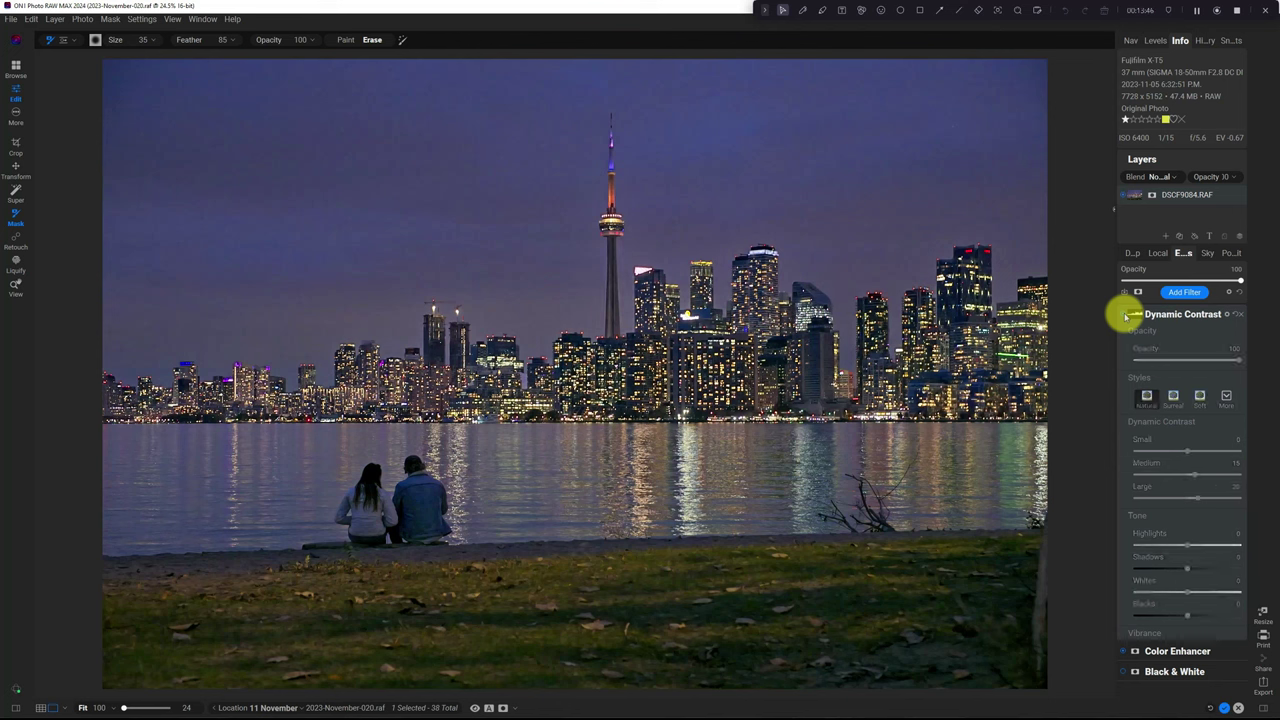
pyautogui.click(1126, 315)
pyautogui.moveTo(1206, 361); pyautogui.dragTo(1177, 361)
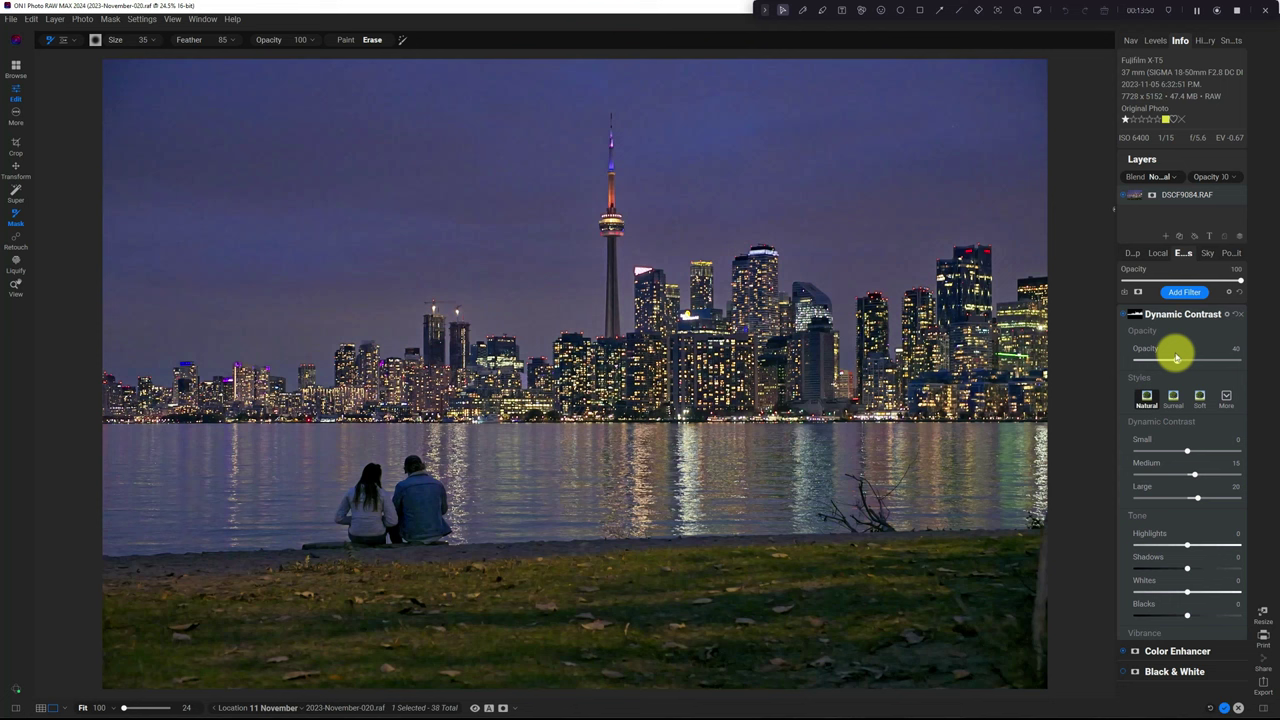
pyautogui.click(1126, 314)
pyautogui.click(1126, 314)
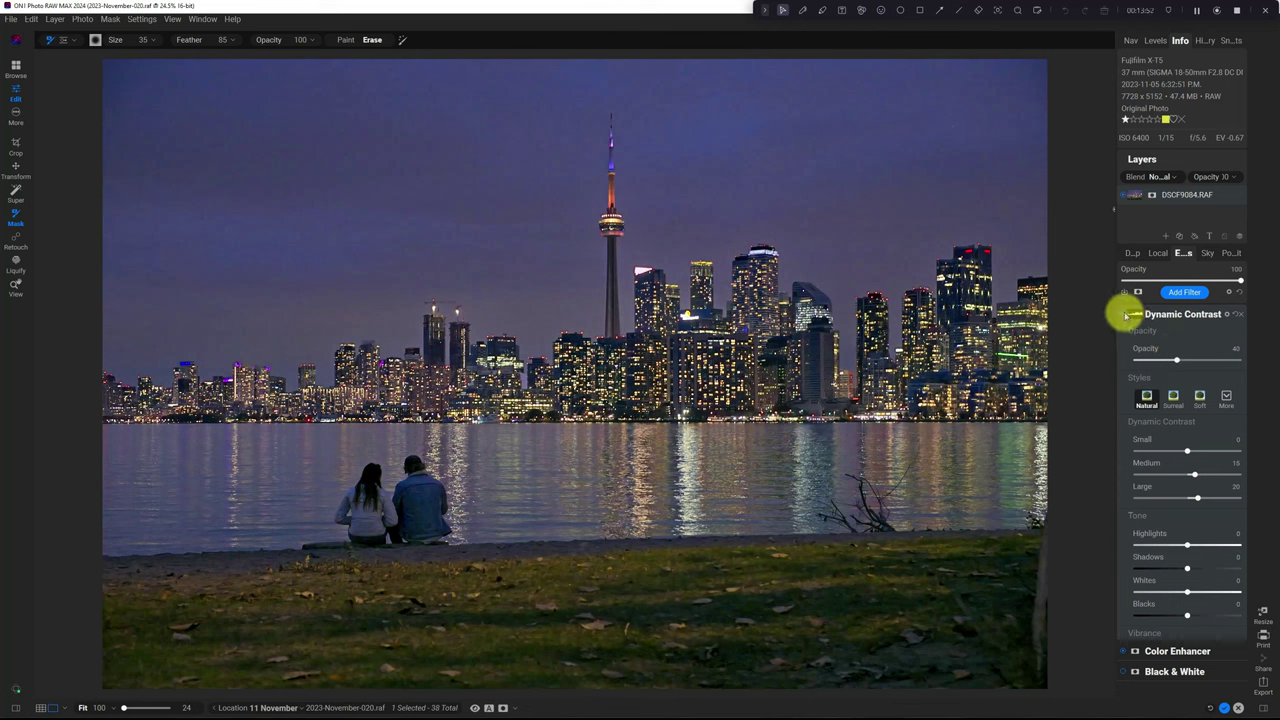
# - Set the Dynamic Contrast filter's opacity to 56, compare the photo with it off and on, and collapse the filter
pyautogui.moveTo(1174, 362); pyautogui.dragTo(1195, 360)
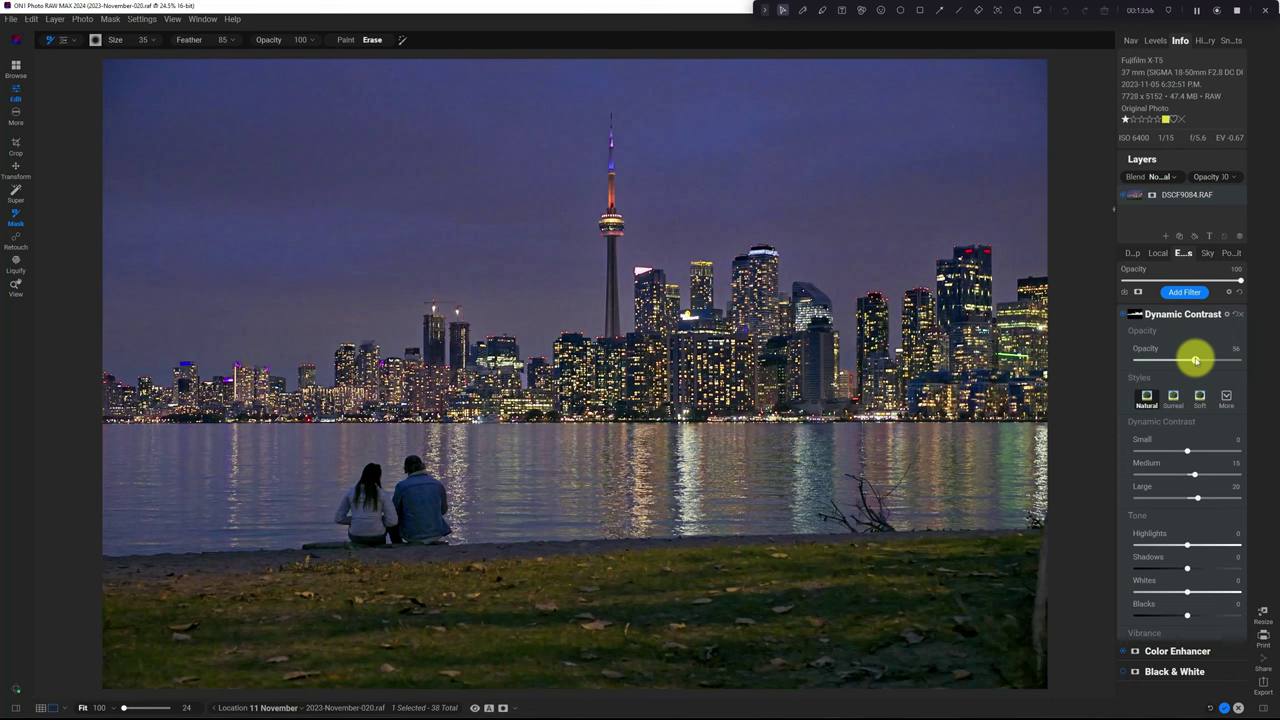
pyautogui.click(1124, 314)
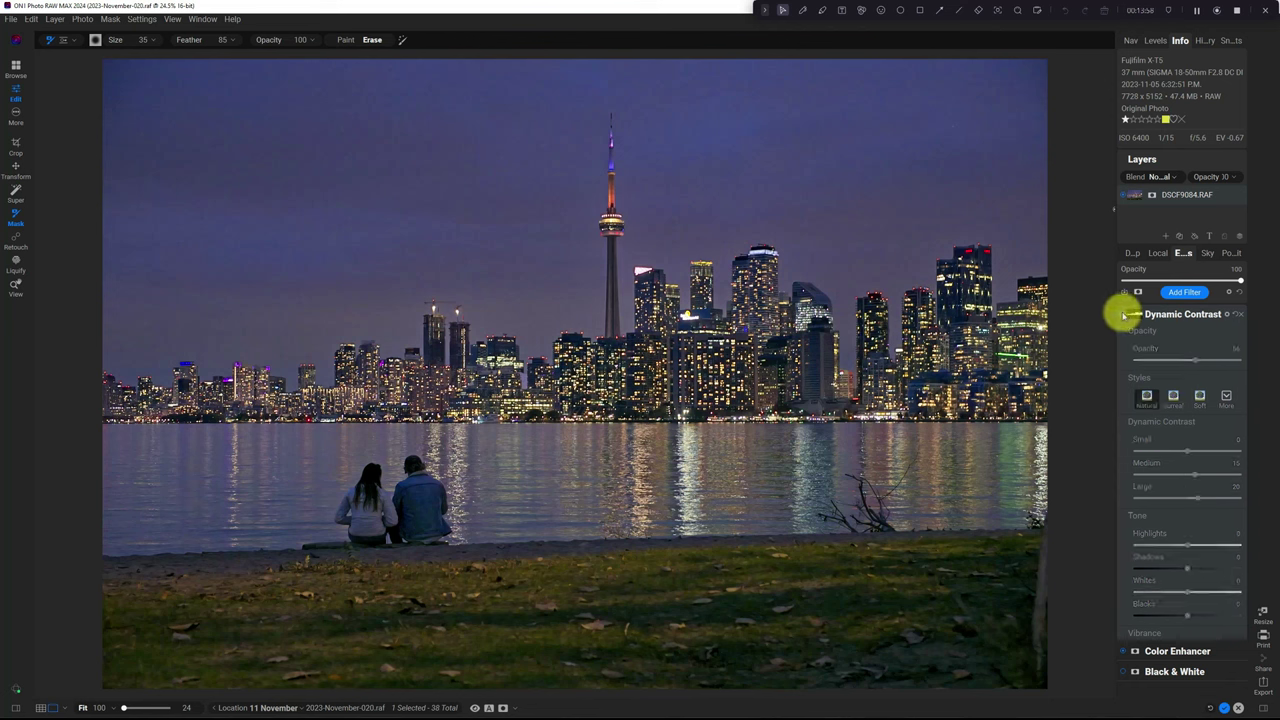
pyautogui.click(1124, 314)
pyautogui.click(1124, 314)
pyautogui.click(1124, 314)
pyautogui.click(1202, 318)
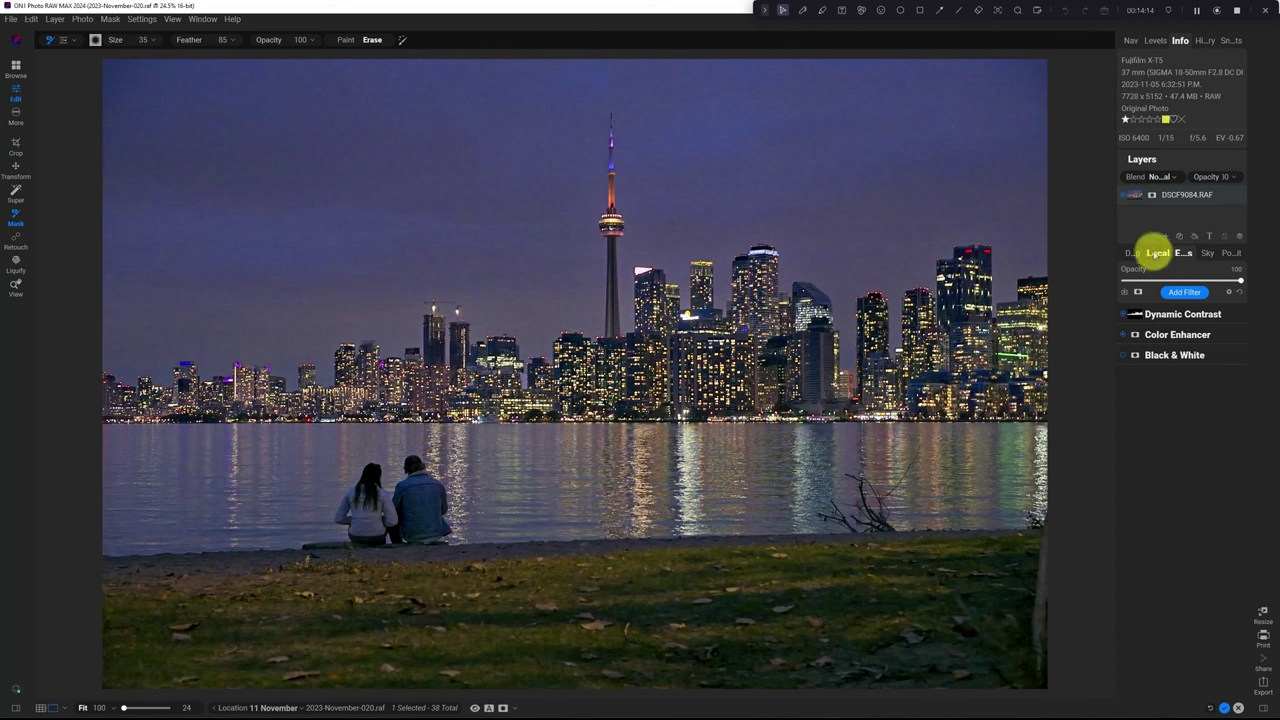
# - Darken the Natural Ground local adjustment from Brilliance AI with exposure -0.25, midtones -15 and shadows -26
pyautogui.click(1157, 252)
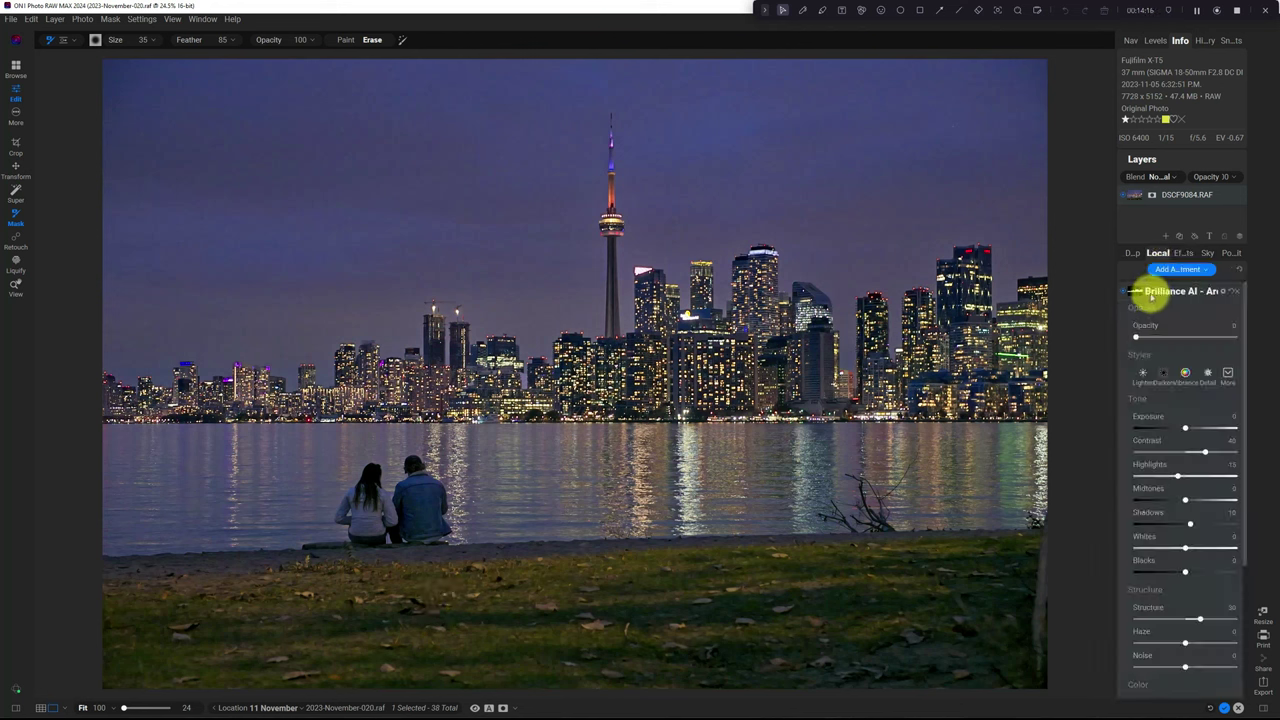
pyautogui.click(1151, 294)
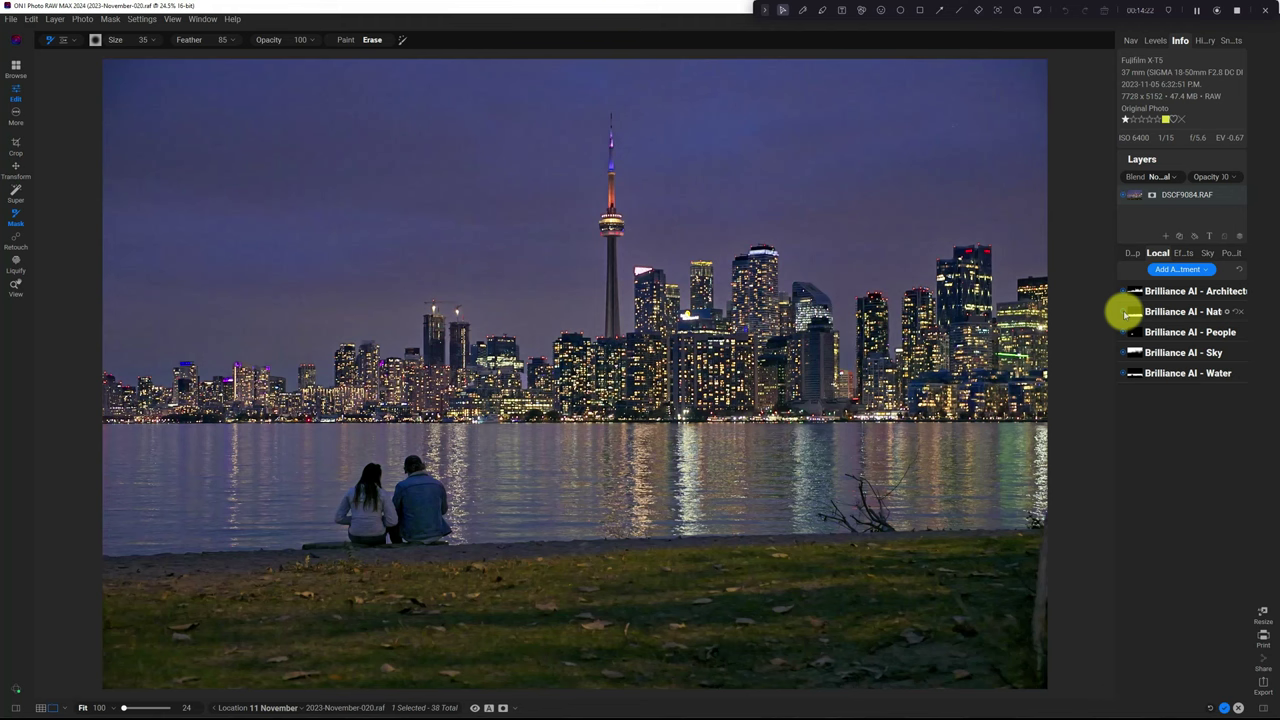
pyautogui.click(1163, 312)
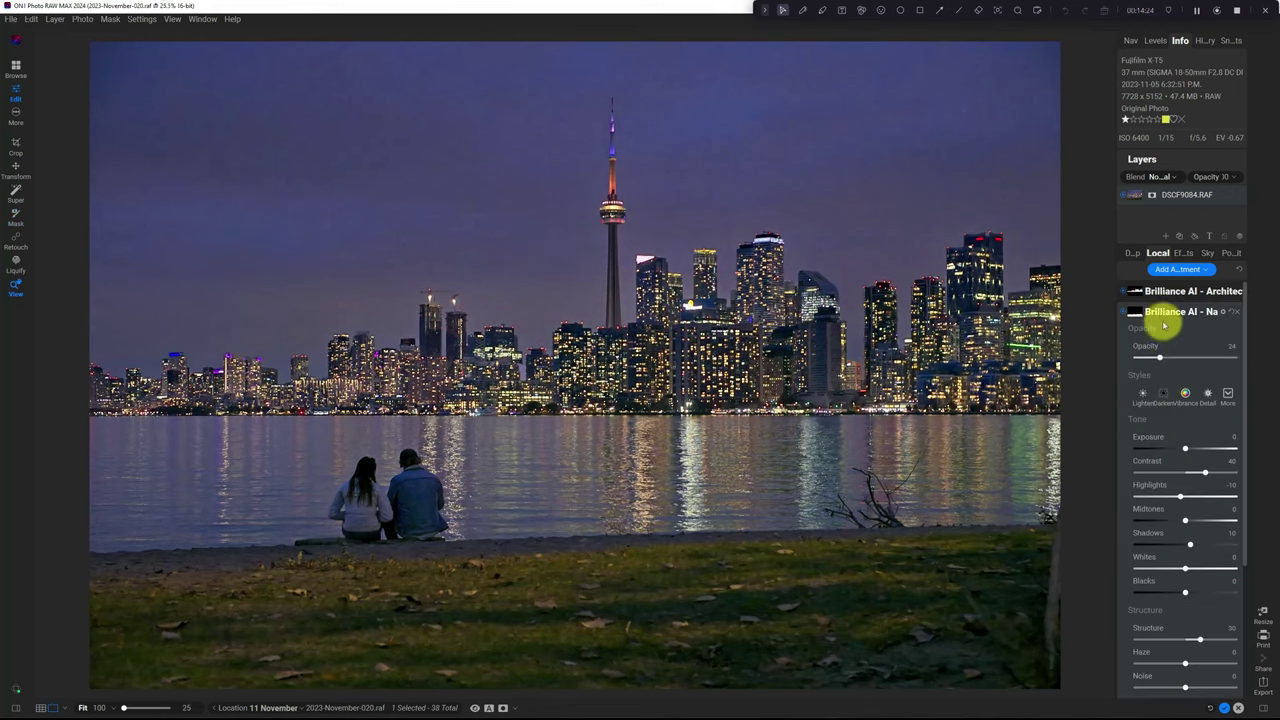
pyautogui.click(1182, 448)
pyautogui.moveTo(1182, 448); pyautogui.dragTo(1181, 448)
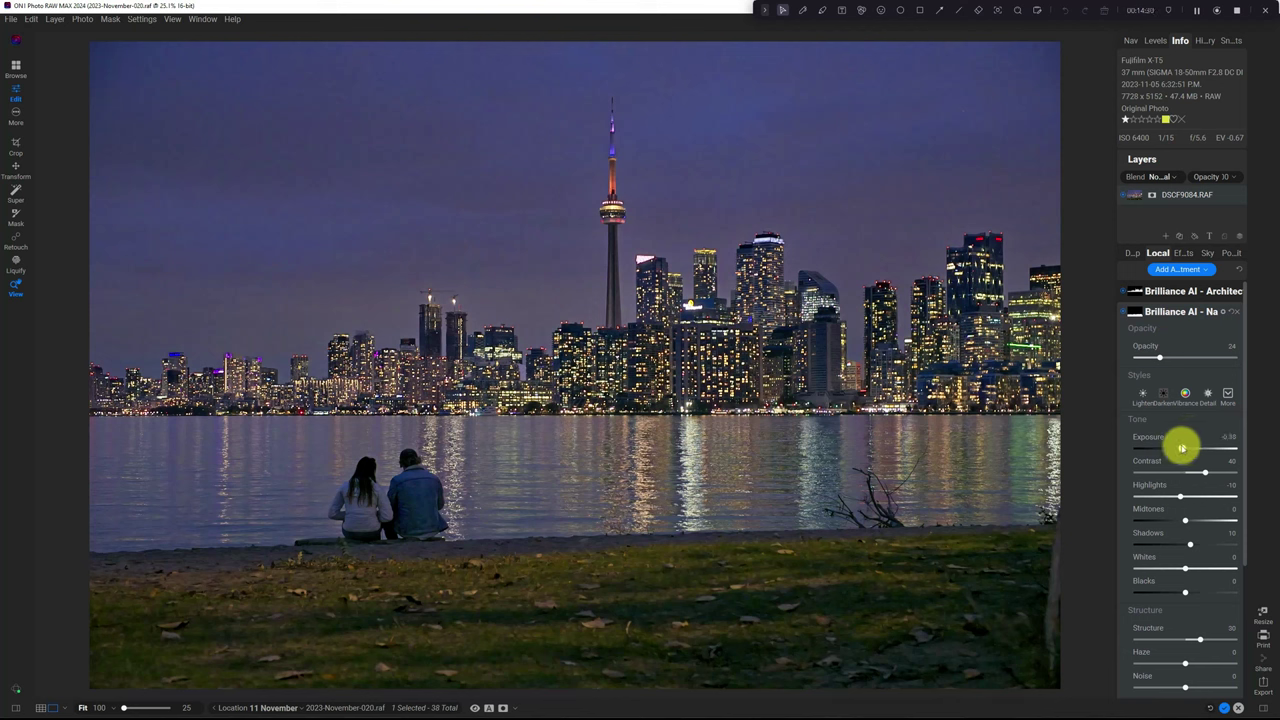
pyautogui.moveTo(1186, 518); pyautogui.dragTo(1175, 545)
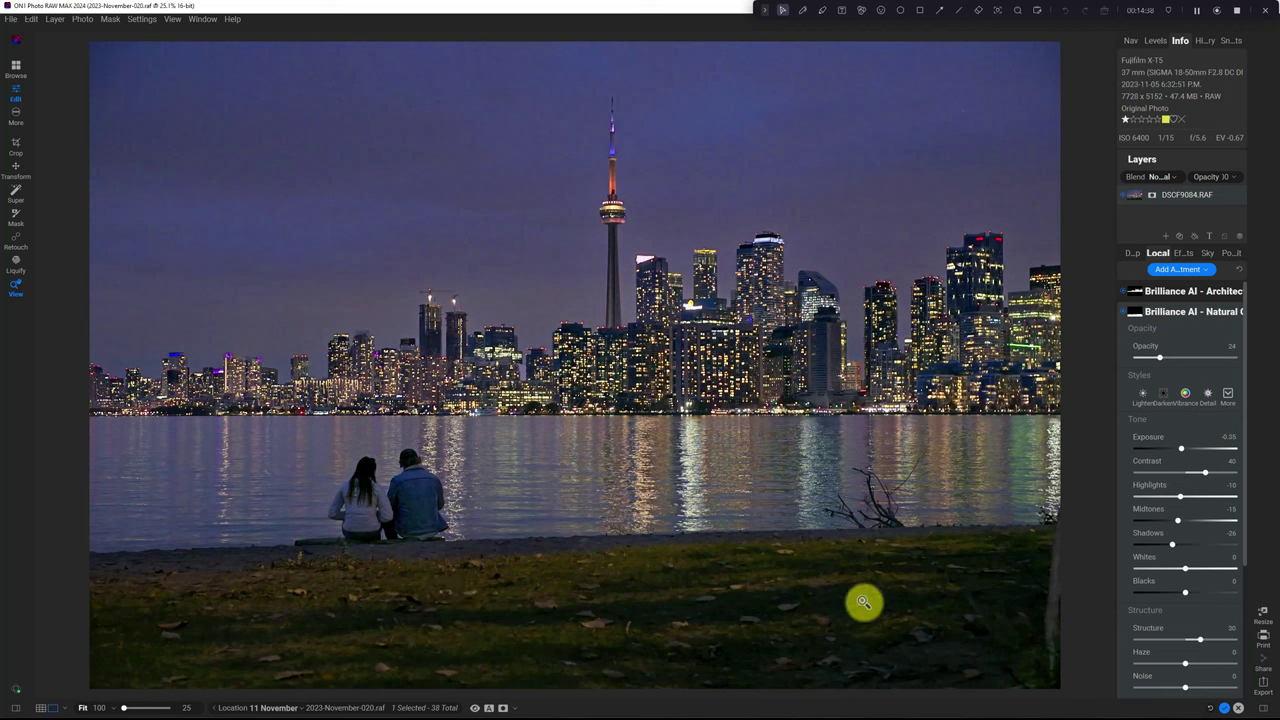
# - Set the Natural Ground adjustment's blacks to -14 and its opacity to 40, and collapse it
pyautogui.moveTo(1185, 592); pyautogui.dragTo(1178, 593)
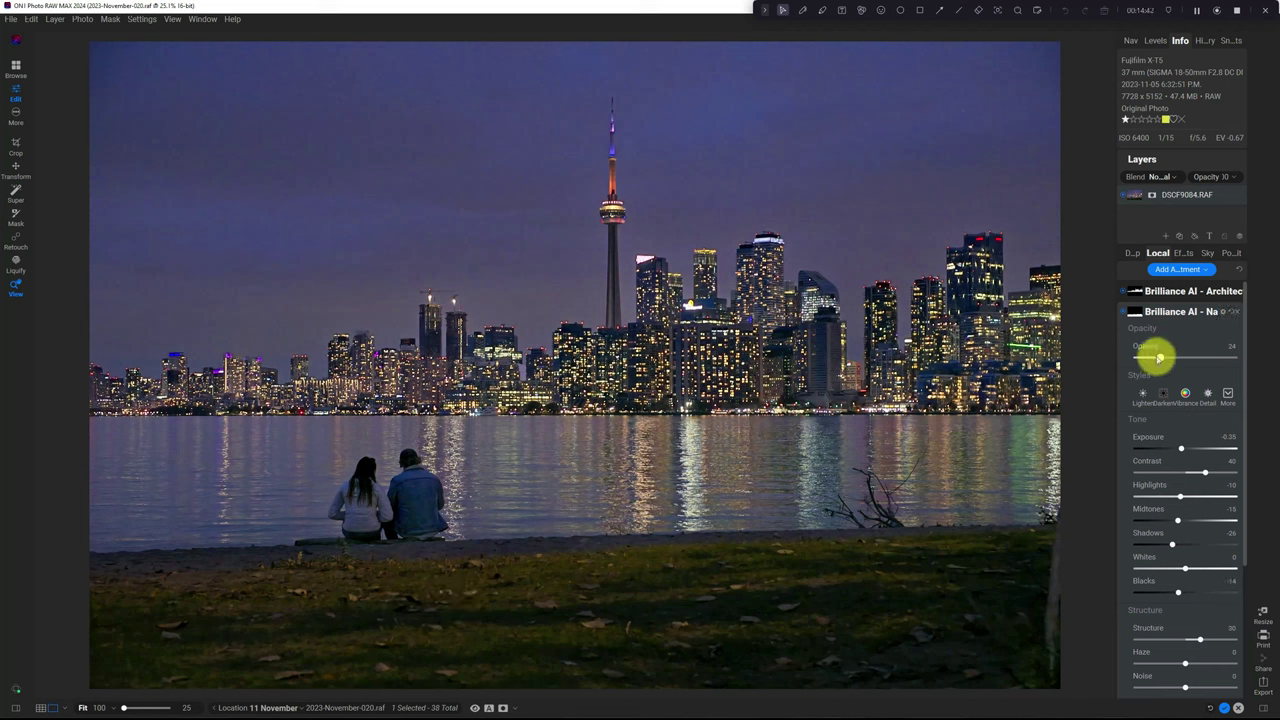
pyautogui.moveTo(1160, 358)
pyautogui.mouseDown()
pyautogui.moveTo(1190, 358)
pyautogui.moveTo(1176, 358)
pyautogui.mouseUp()
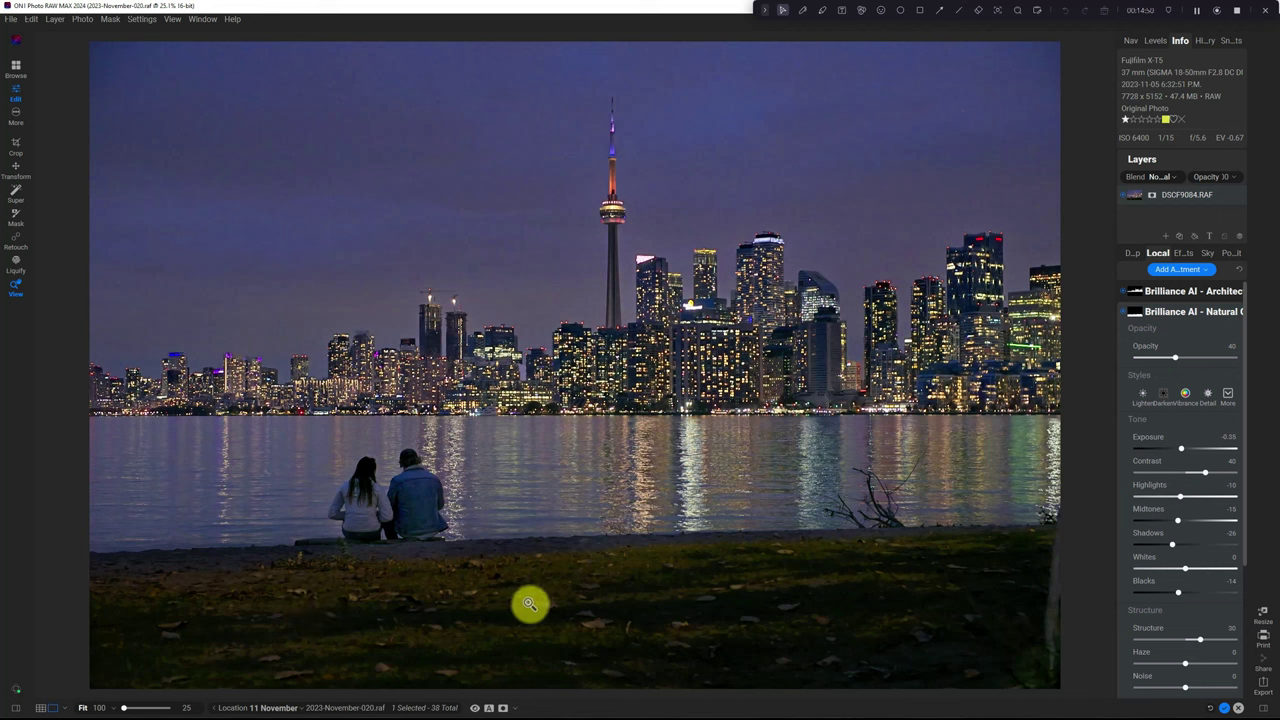
pyautogui.click(1167, 311)
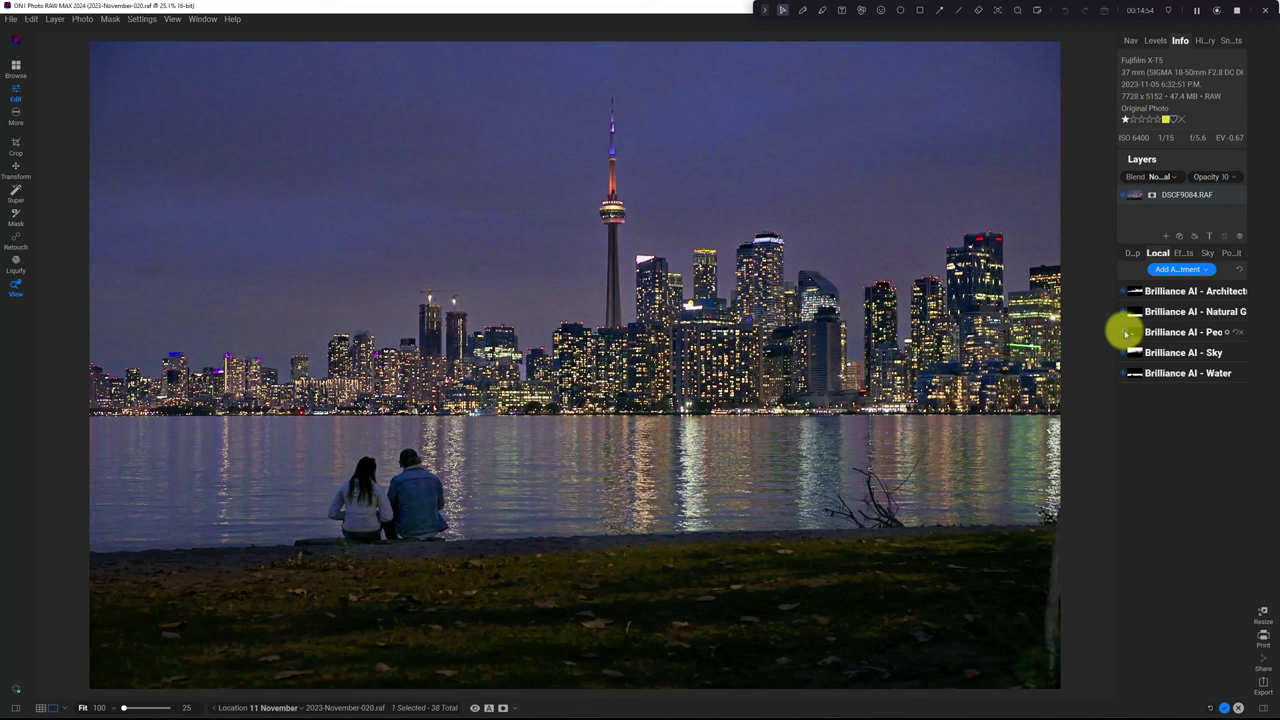
# - Brighten the People local adjustment with exposure 0.25, highlights 14 and higher midtones, reduce its negative contrast, and compare it off and on
pyautogui.click(1182, 334)
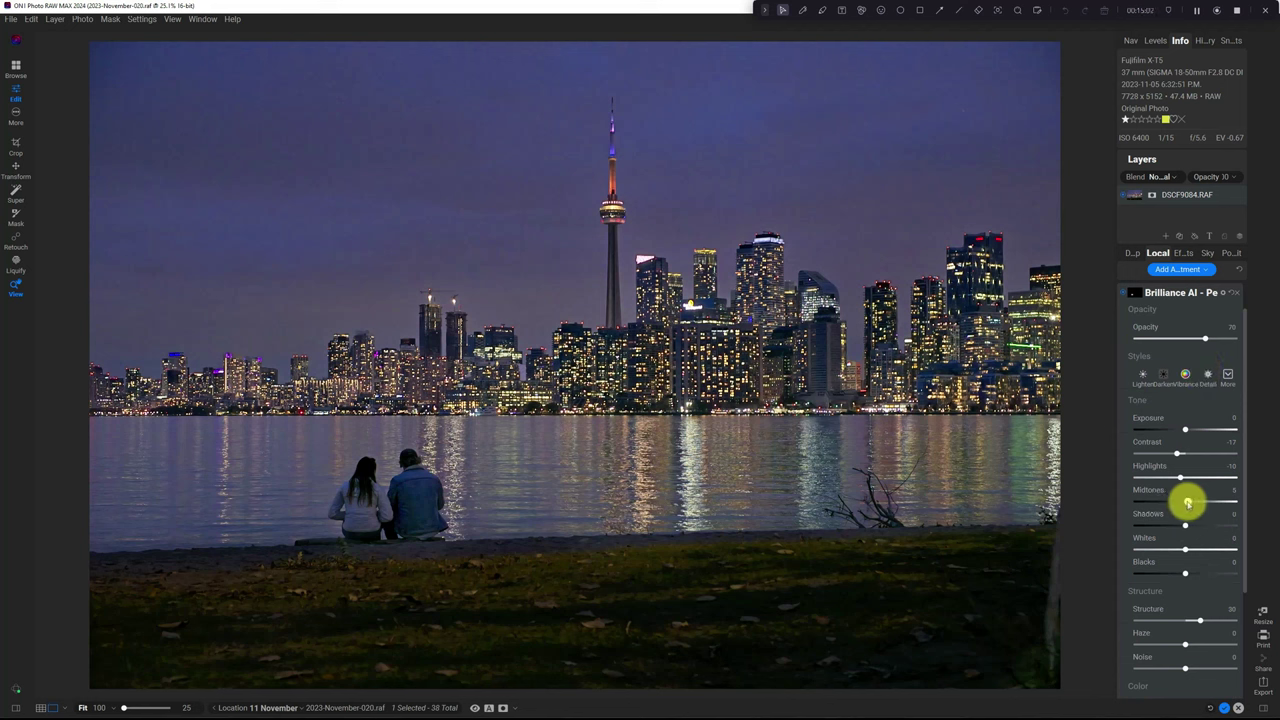
pyautogui.moveTo(1188, 502); pyautogui.dragTo(1192, 479)
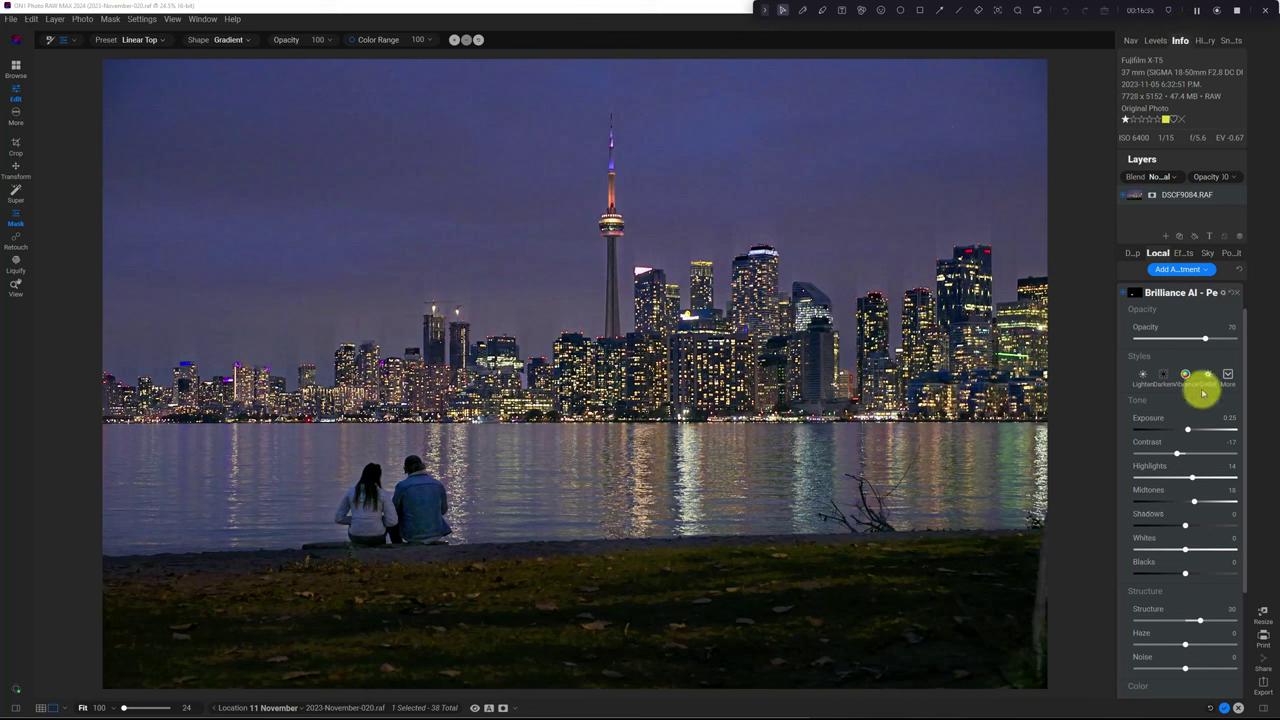
pyautogui.click(1126, 293)
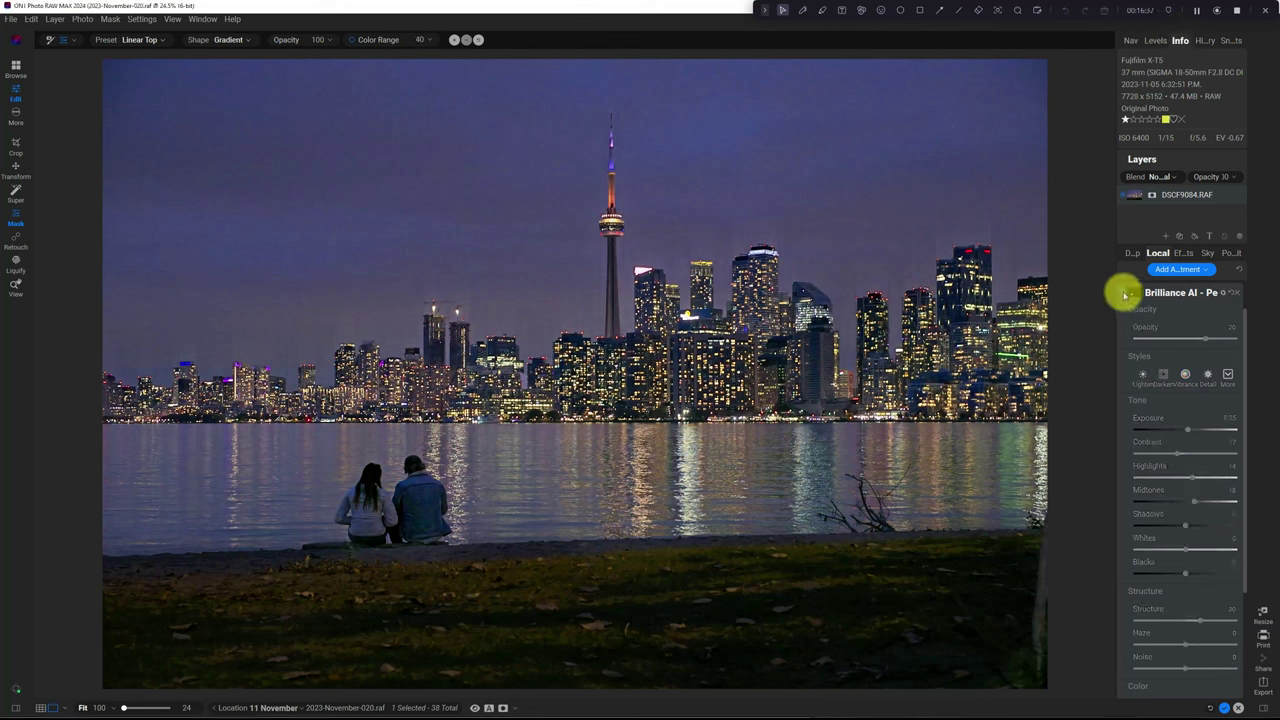
pyautogui.click(1125, 293)
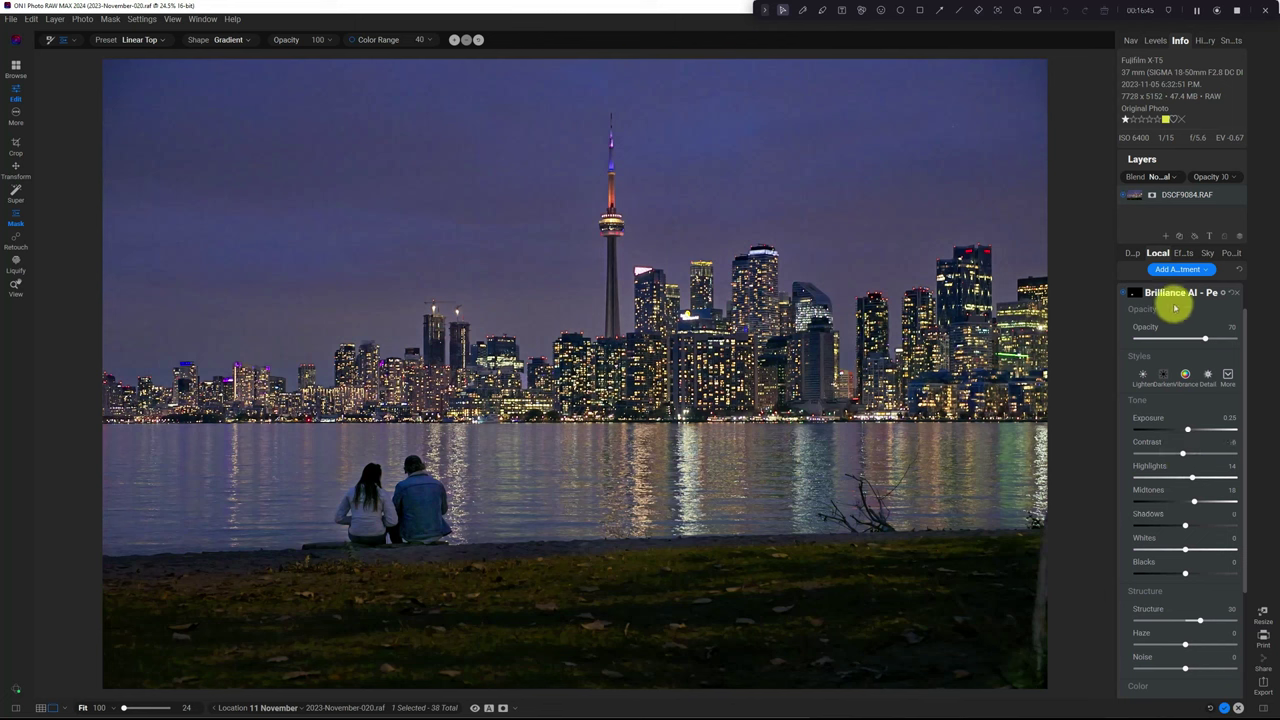
pyautogui.click(1200, 291)
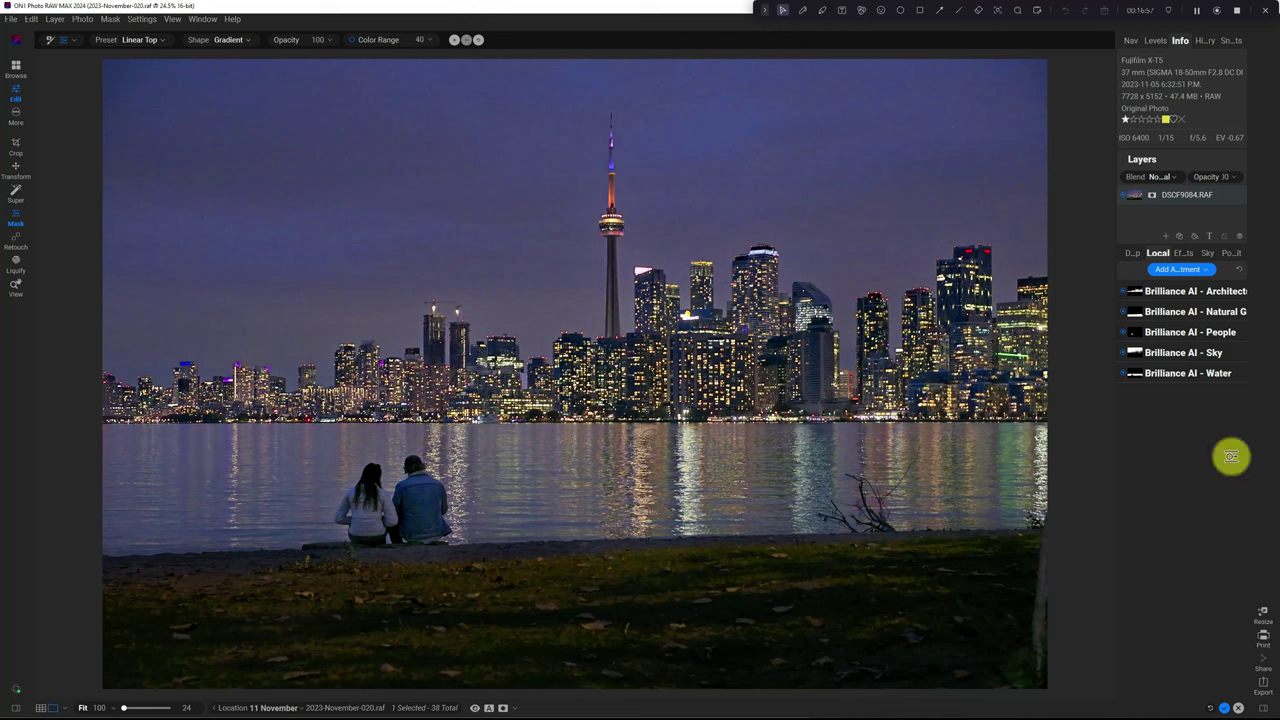
# - Add a Glow filter in Effects and mask it to the Water region with Mask AI
pyautogui.click(1183, 254)
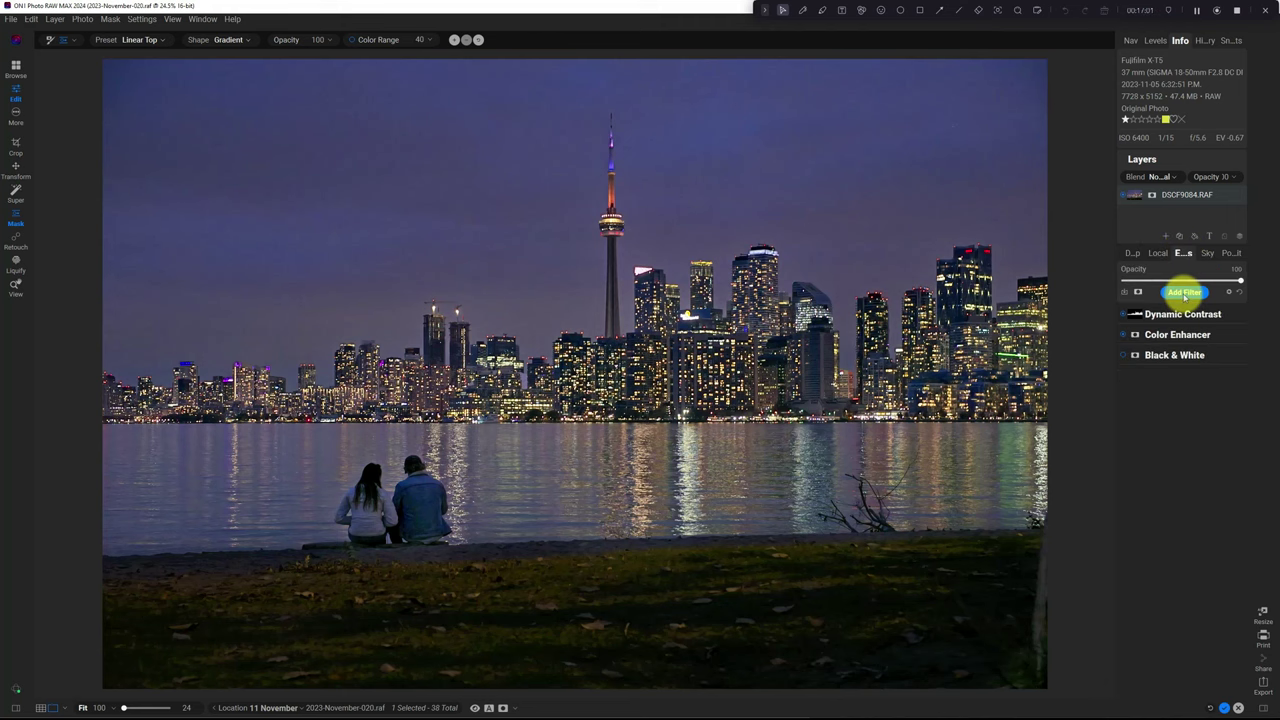
pyautogui.click(1184, 293)
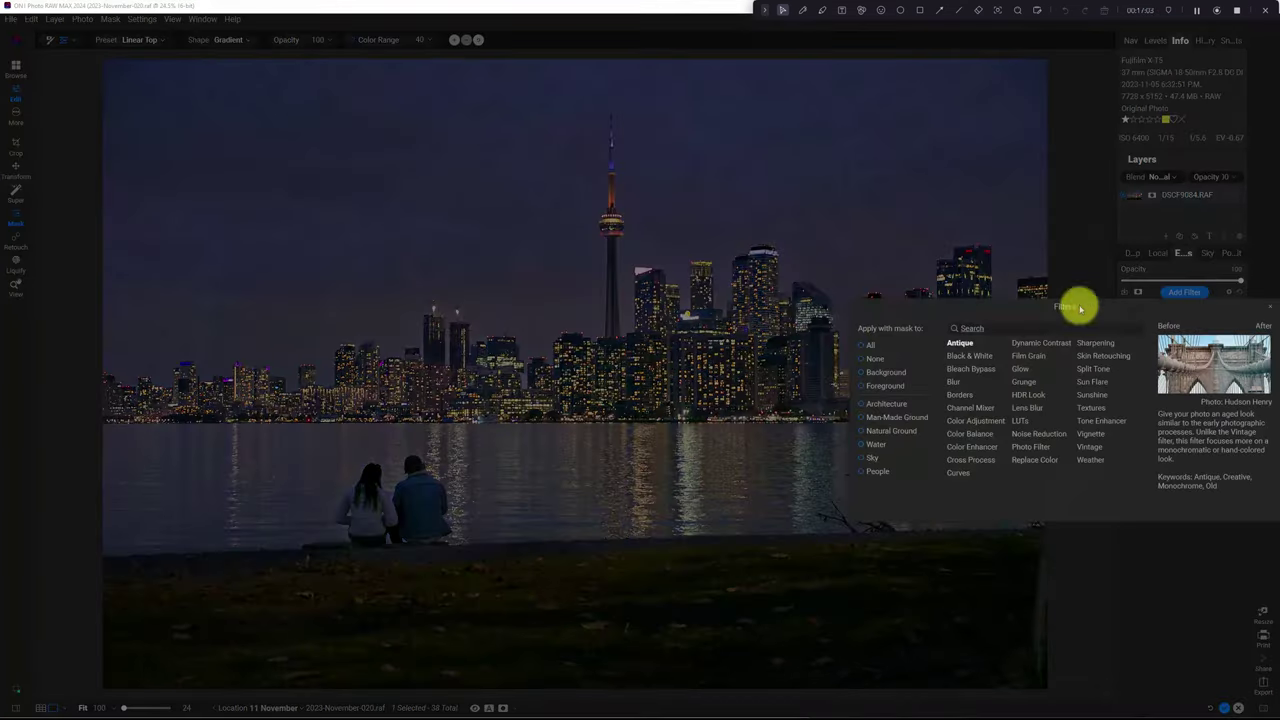
pyautogui.doubleClick(1018, 366)
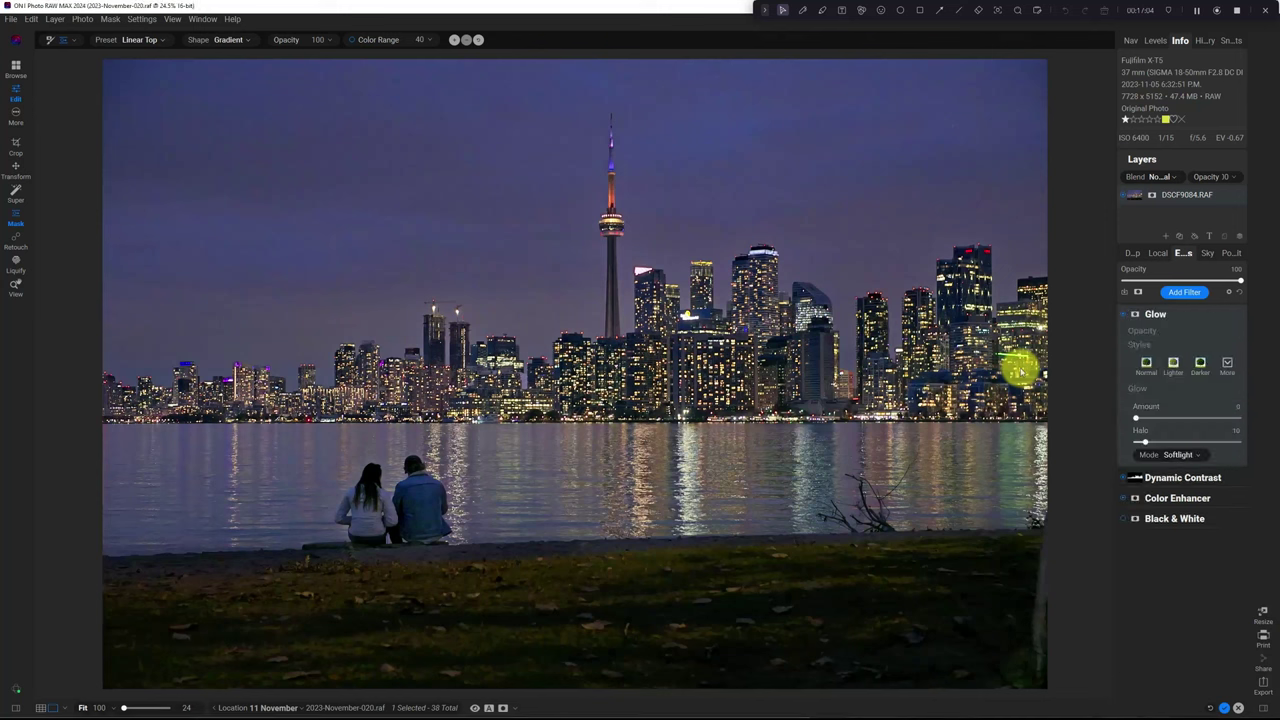
pyautogui.click(1134, 315)
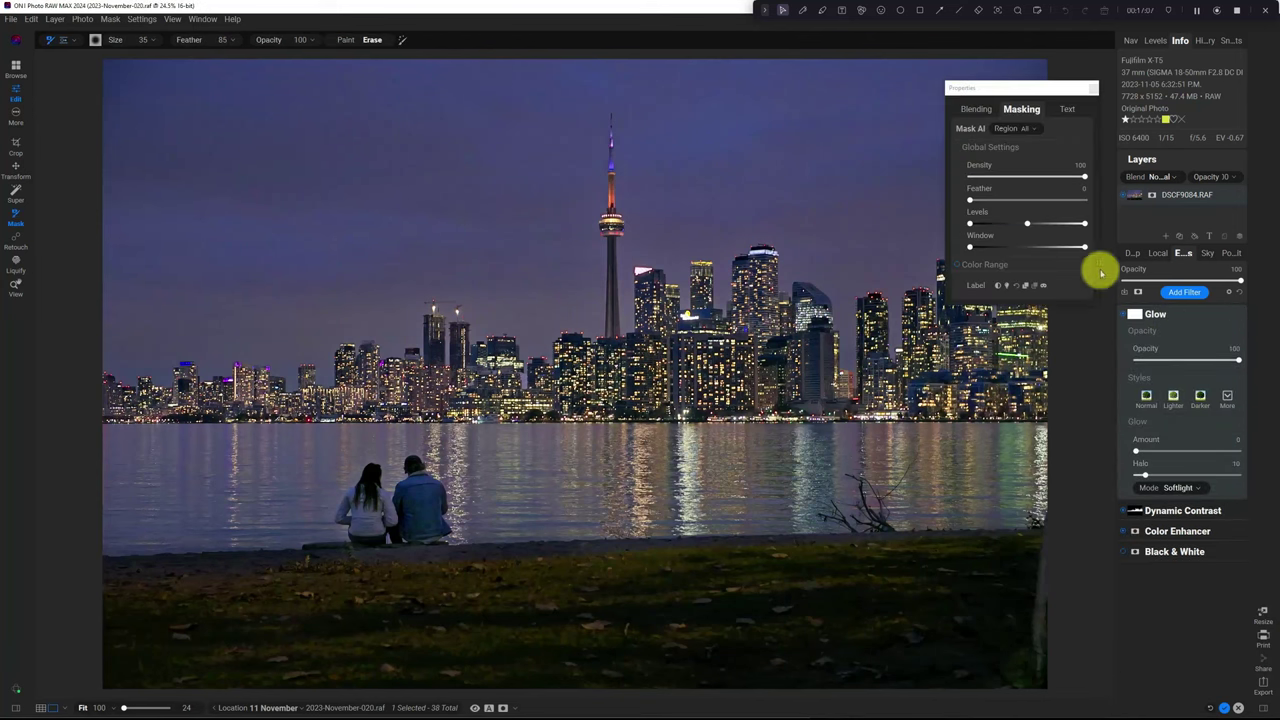
pyautogui.click(1026, 128)
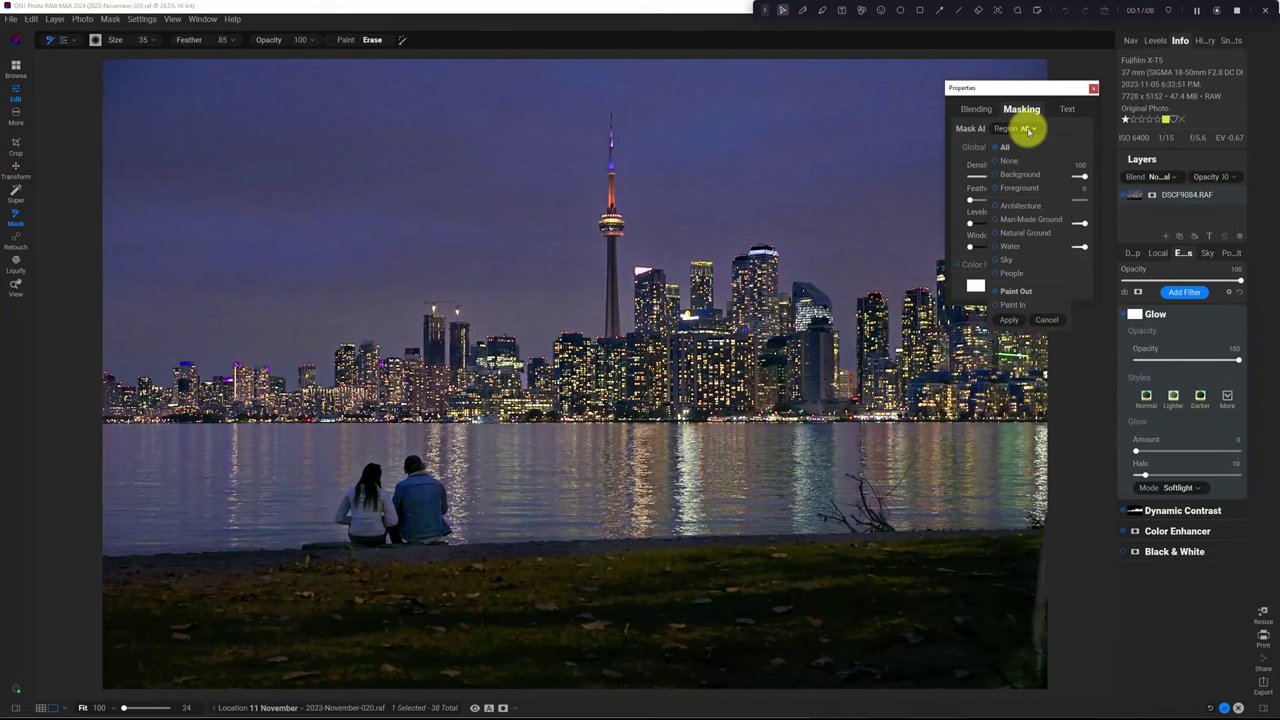
pyautogui.click(1014, 246)
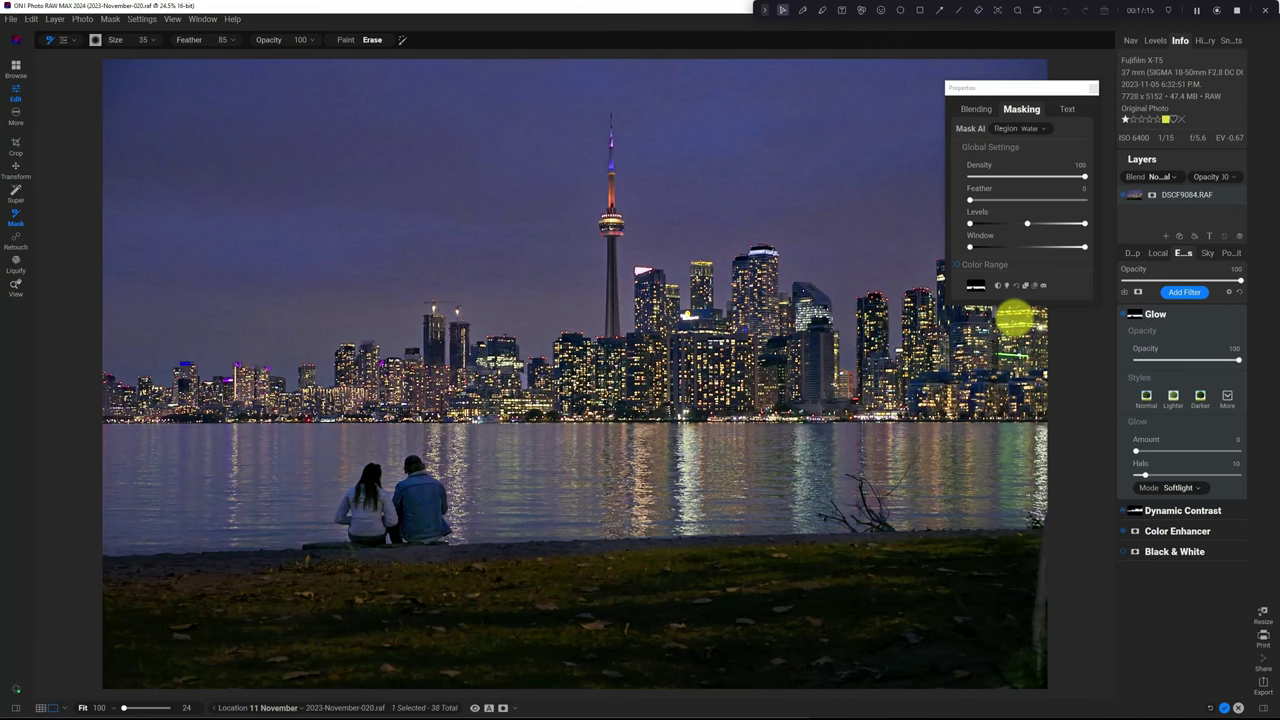
# - Check the Glow mask overlay, erase the mask spill along the shoreline with a brush size of 400, and close the mask properties
pyautogui.hotkey('ctrl', 'm')
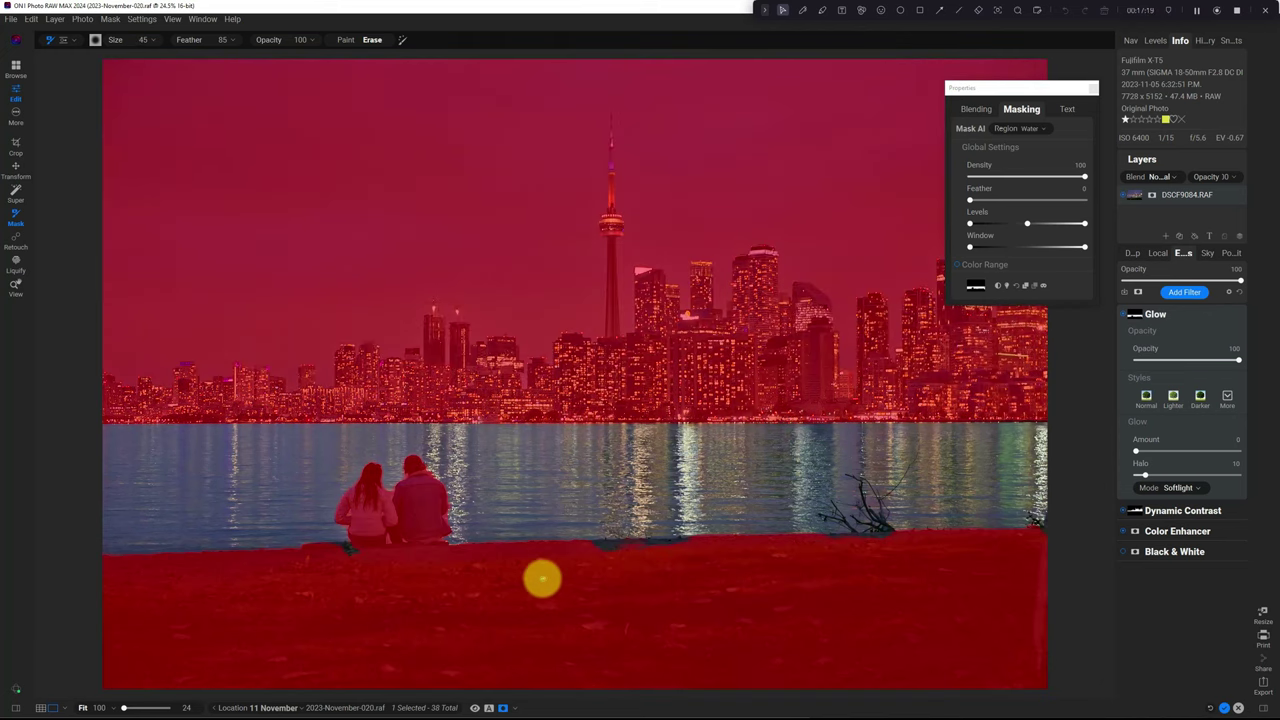
pyautogui.press(']')
pyautogui.press(']')
pyautogui.press(']')
pyautogui.press(']')
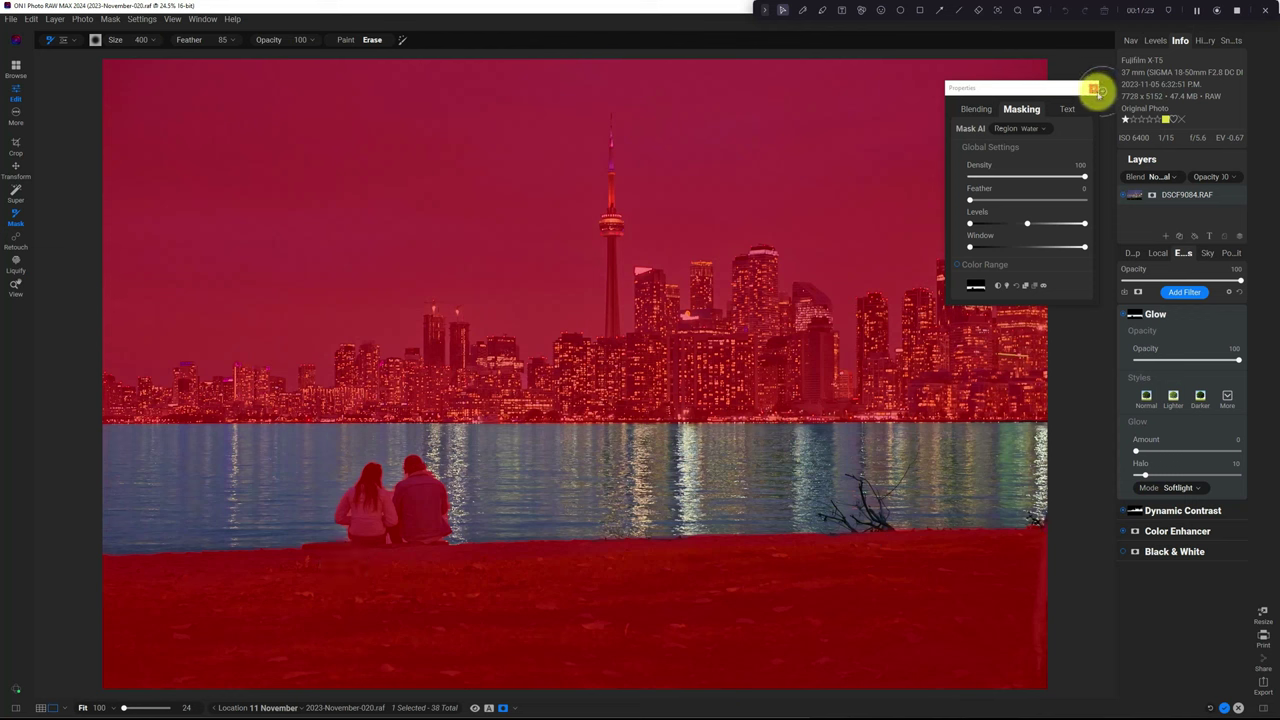
pyautogui.click(1093, 89)
pyautogui.click(1106, 290)
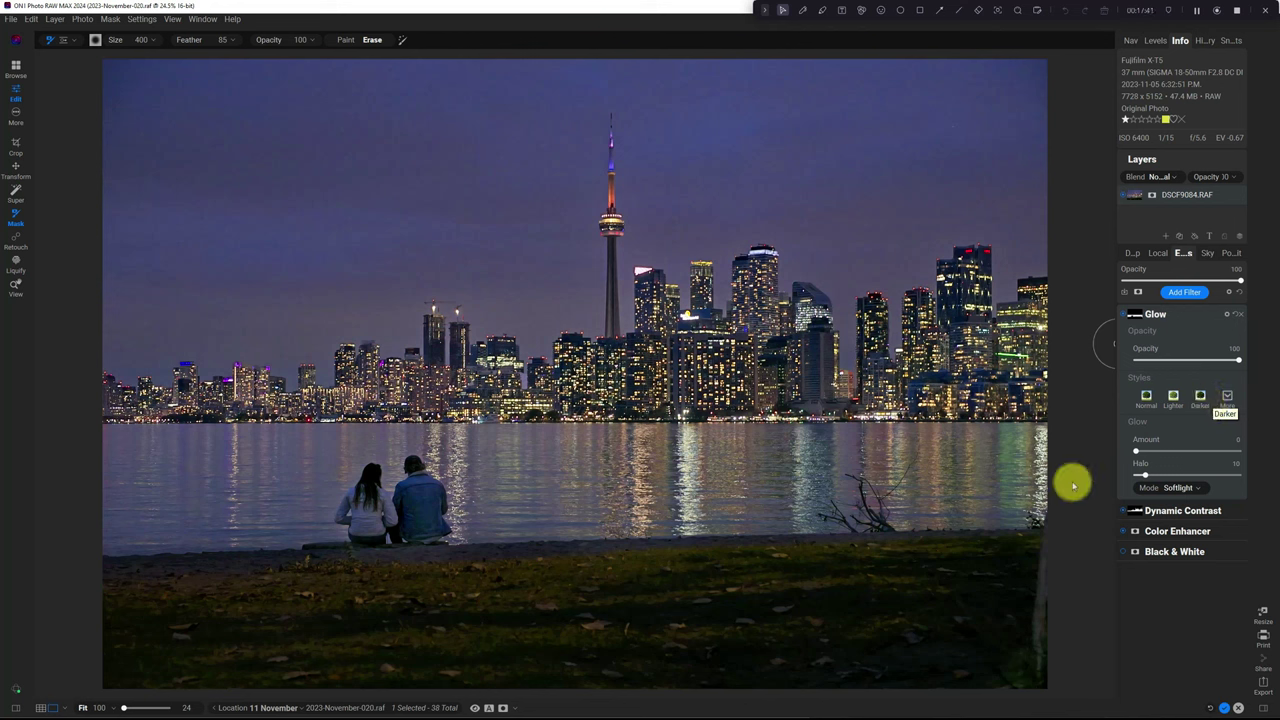
# - Try the Darker and Normal styles on the Glow filter and apply the Radiance Glow style
pyautogui.click(1200, 396)
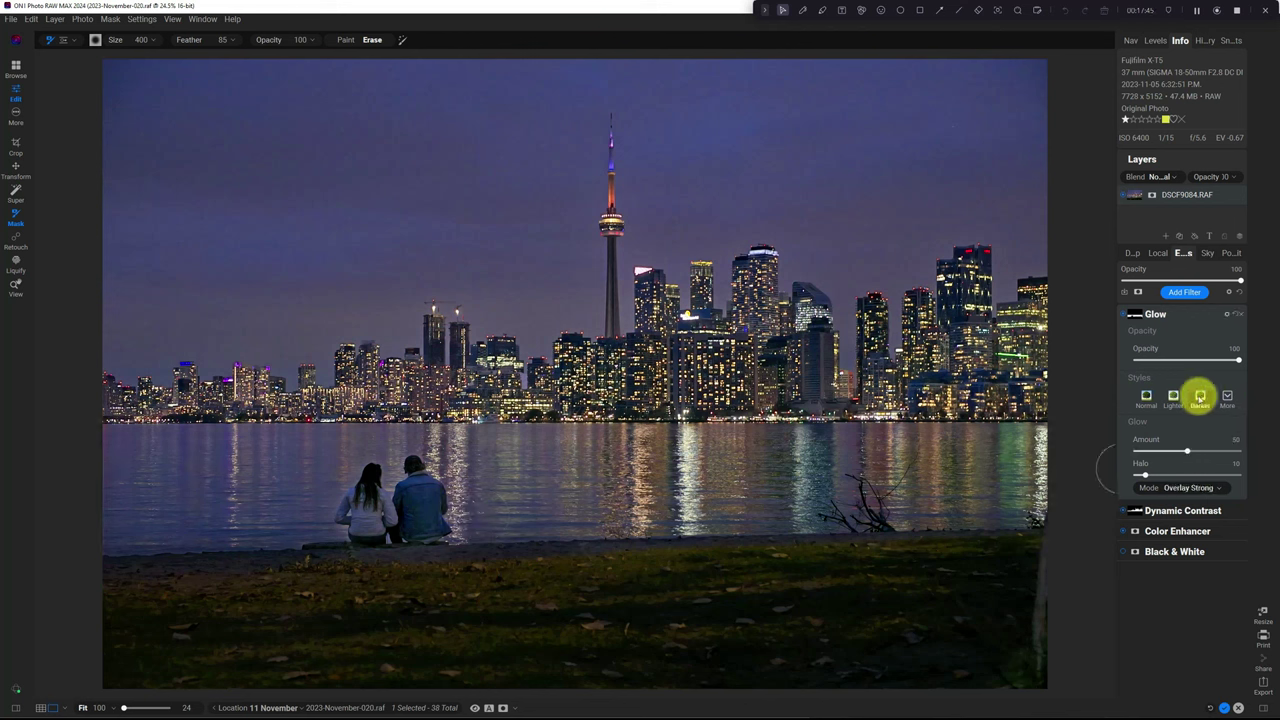
pyautogui.click(1148, 398)
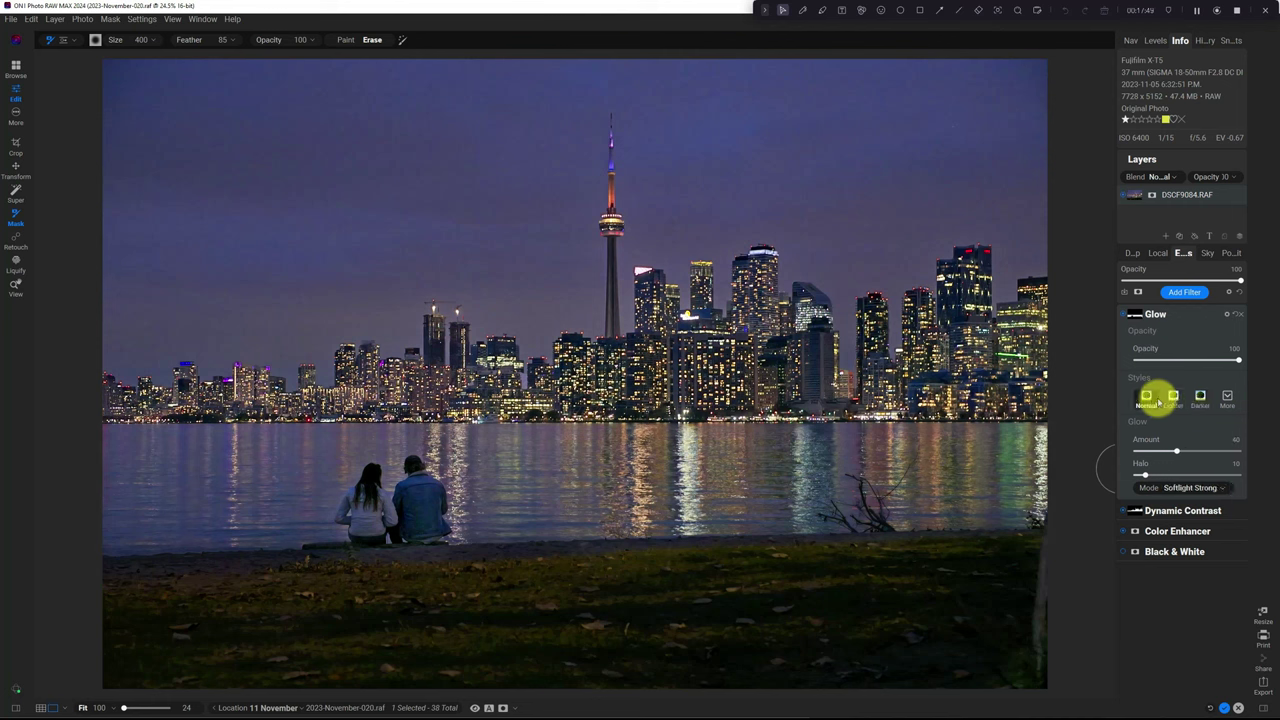
pyautogui.click(1227, 396)
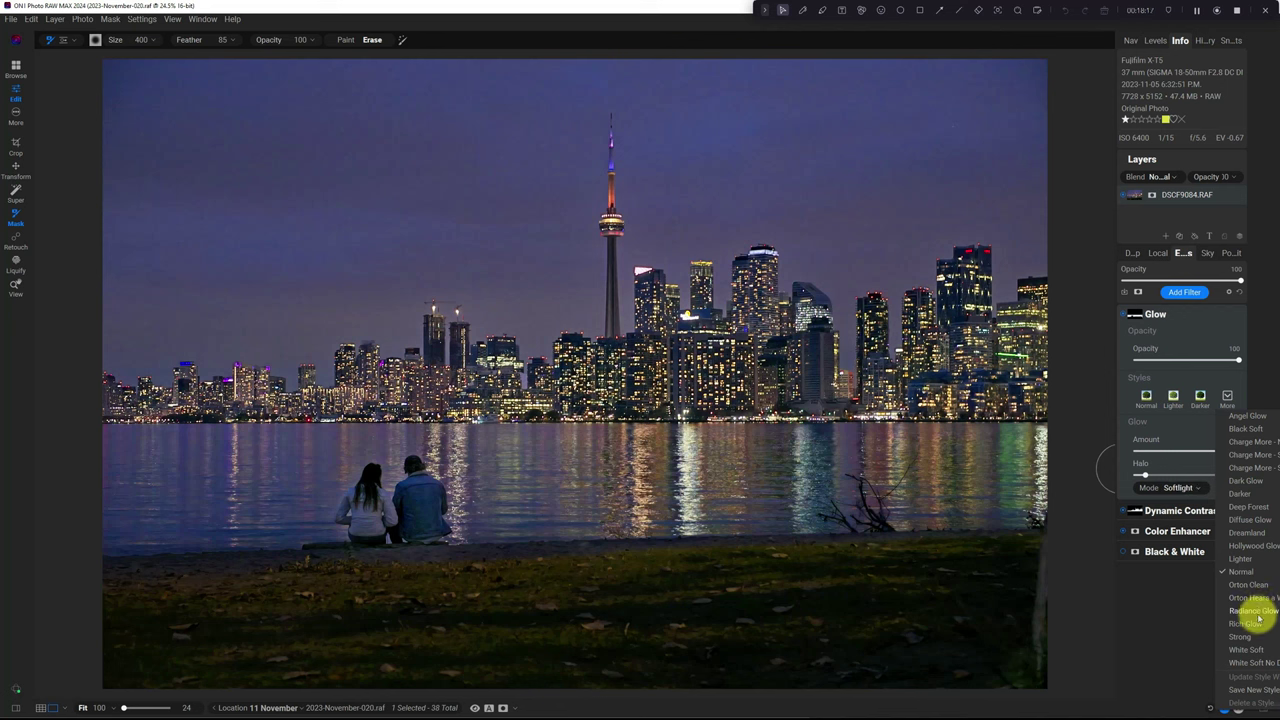
pyautogui.click(1258, 620)
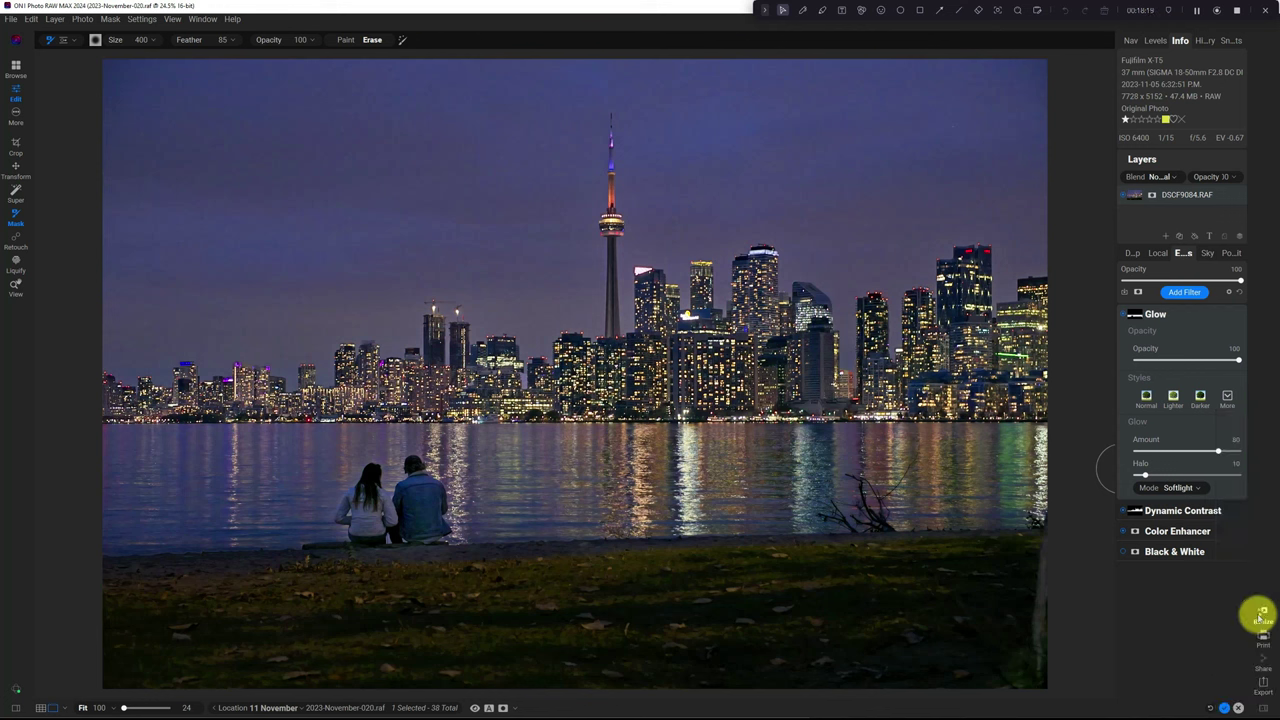
# - Set the Glow filter's opacity to 82 and compare the water reflections with the filter off and on
pyautogui.click(1127, 314)
pyautogui.click(1126, 316)
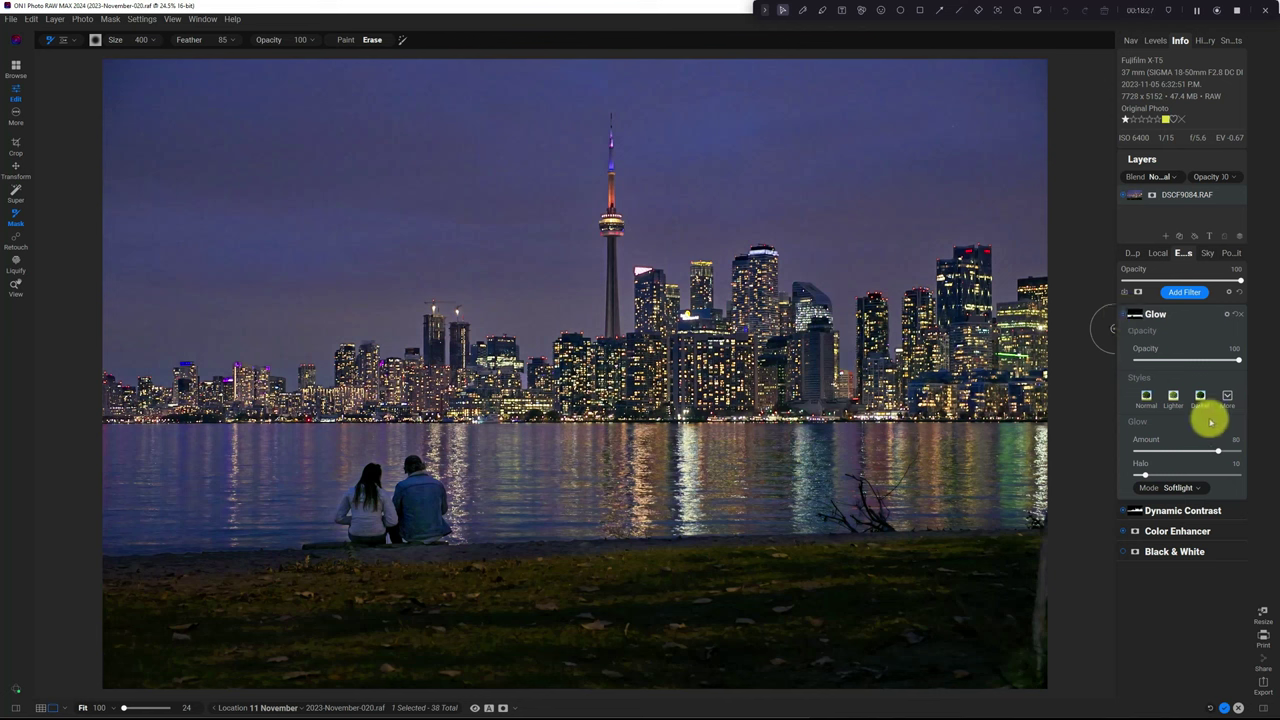
pyautogui.moveTo(1237, 361); pyautogui.dragTo(1197, 361)
pyautogui.click(1122, 314)
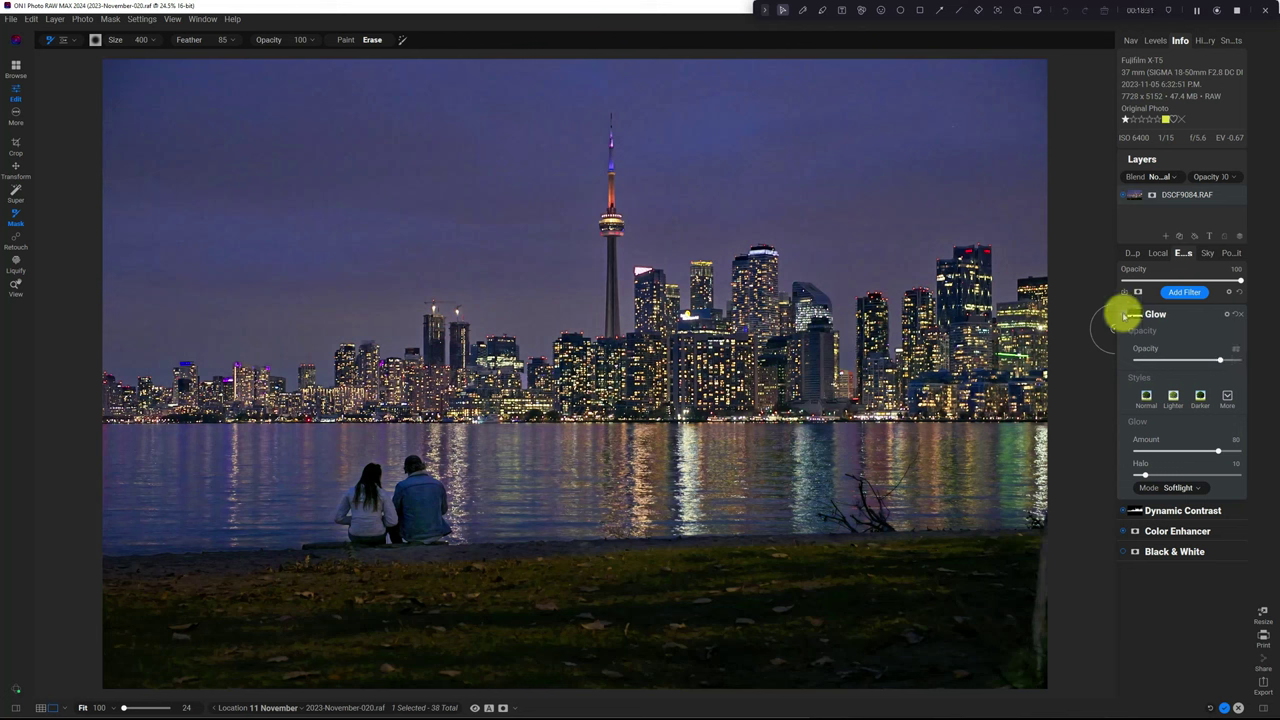
pyautogui.click(1123, 315)
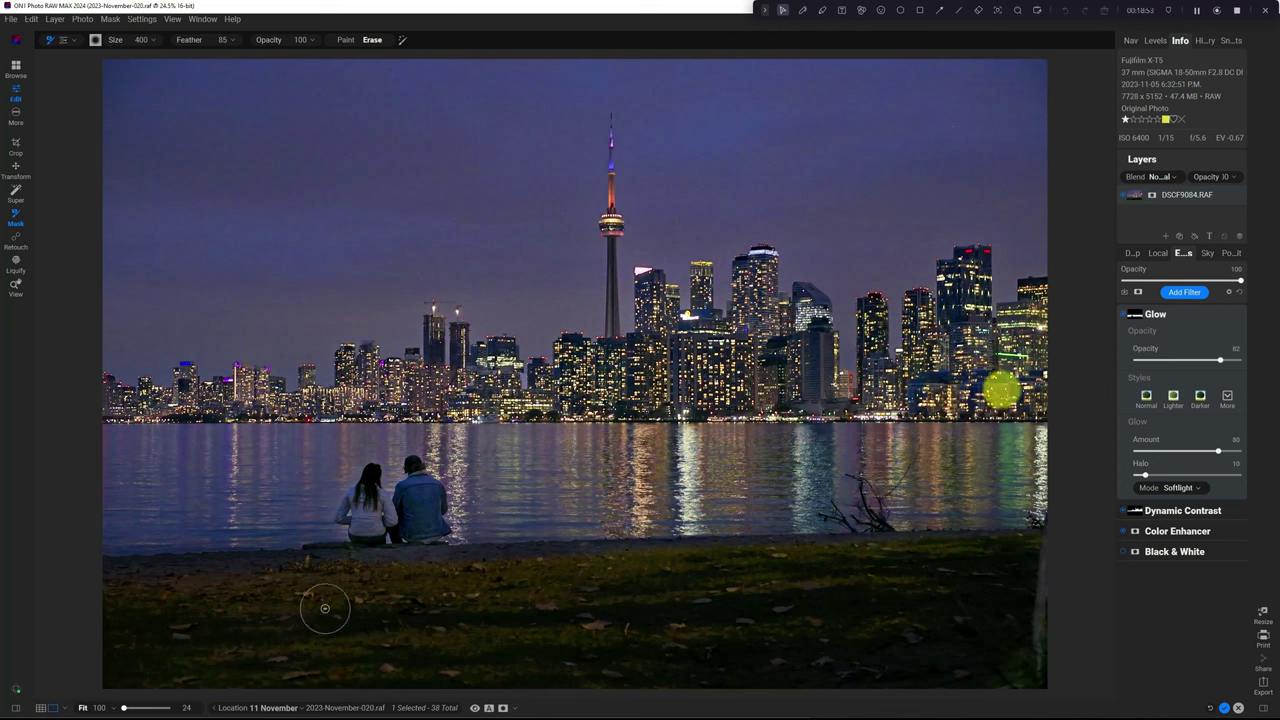
# - Locate the dark branches rising from the water along the near shoreline and choose the Perfect Eraser for retouching them
pyautogui.click(1130, 41)
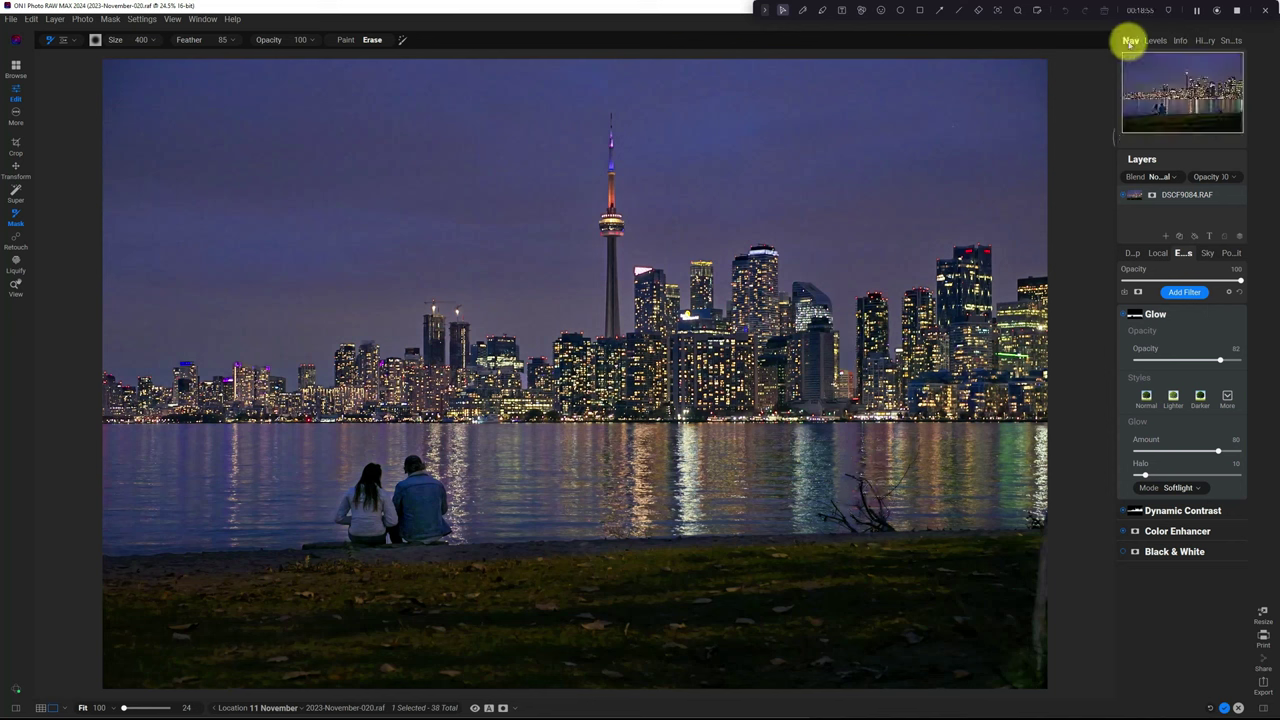
pyautogui.click(98, 707)
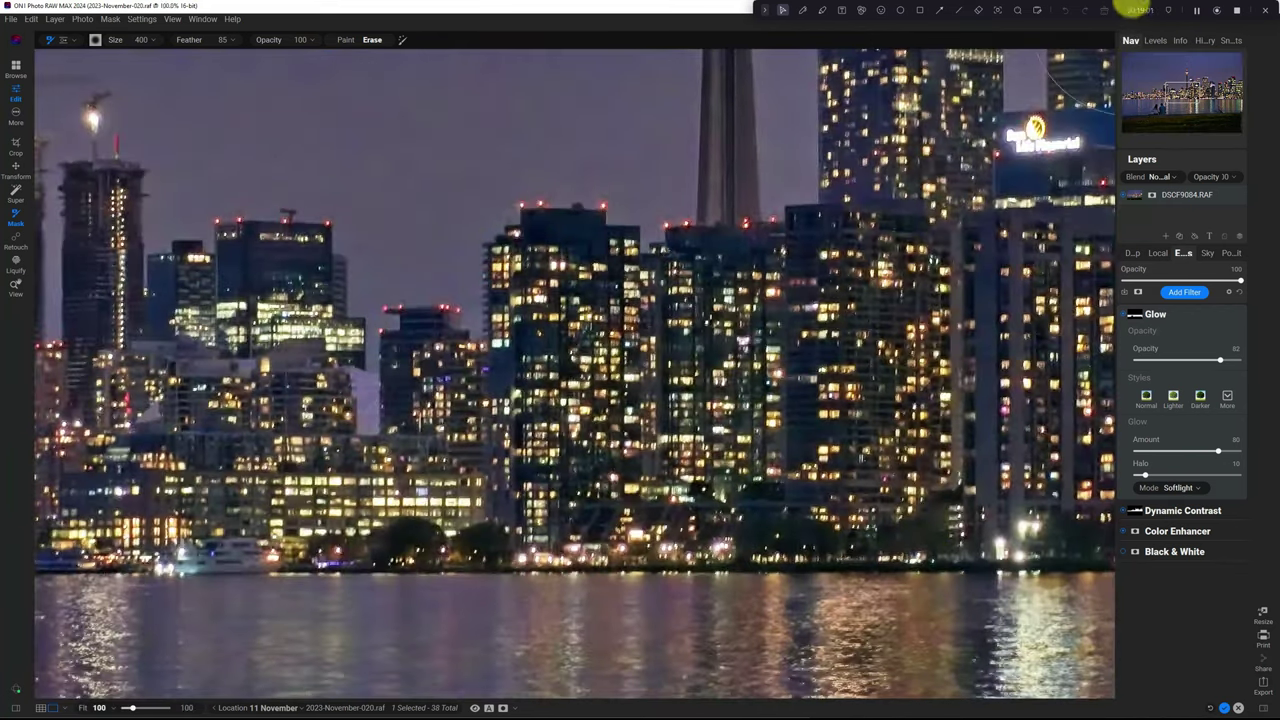
pyautogui.click(1212, 110)
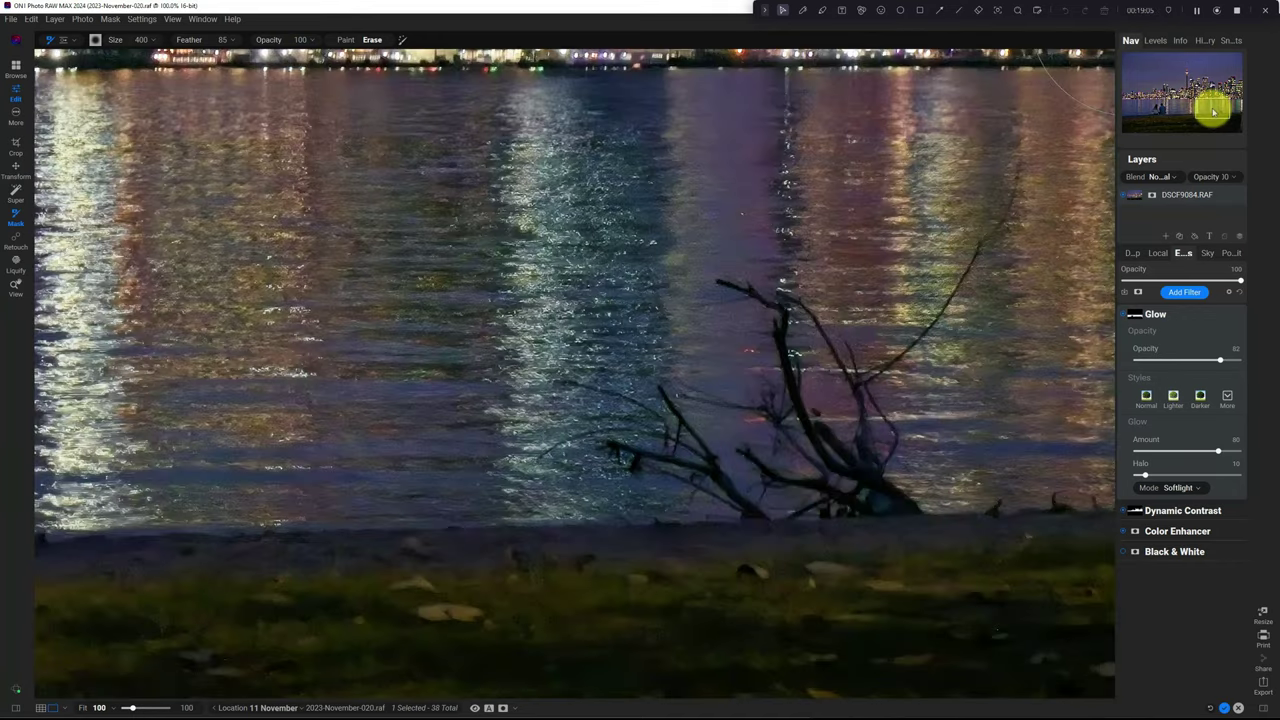
pyautogui.moveTo(1213, 111); pyautogui.dragTo(1216, 109)
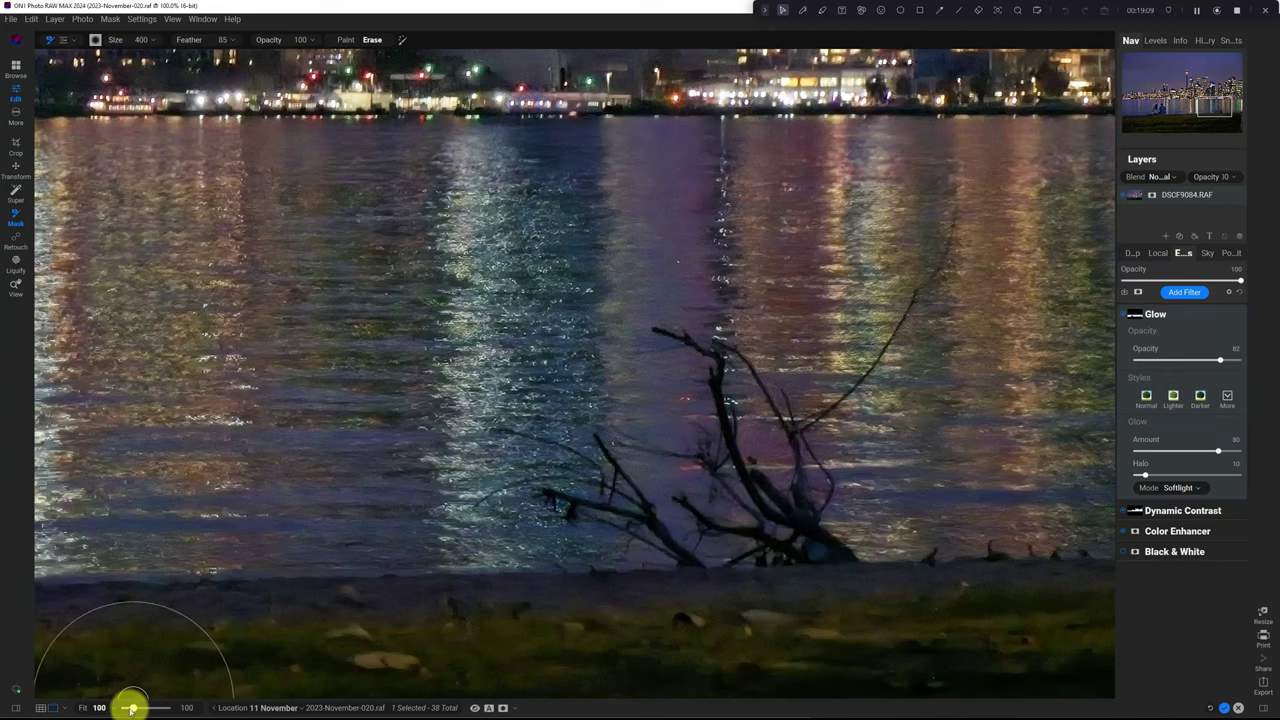
pyautogui.moveTo(131, 708); pyautogui.dragTo(128, 708)
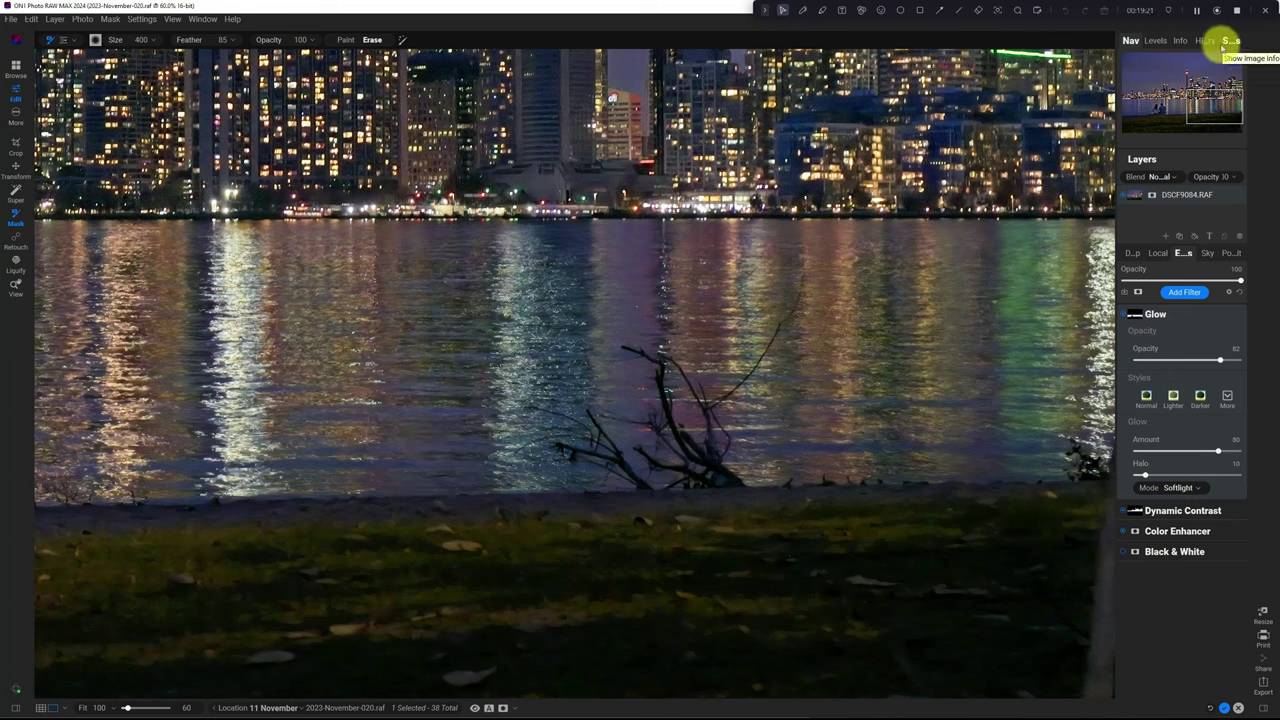
pyautogui.click(12, 240)
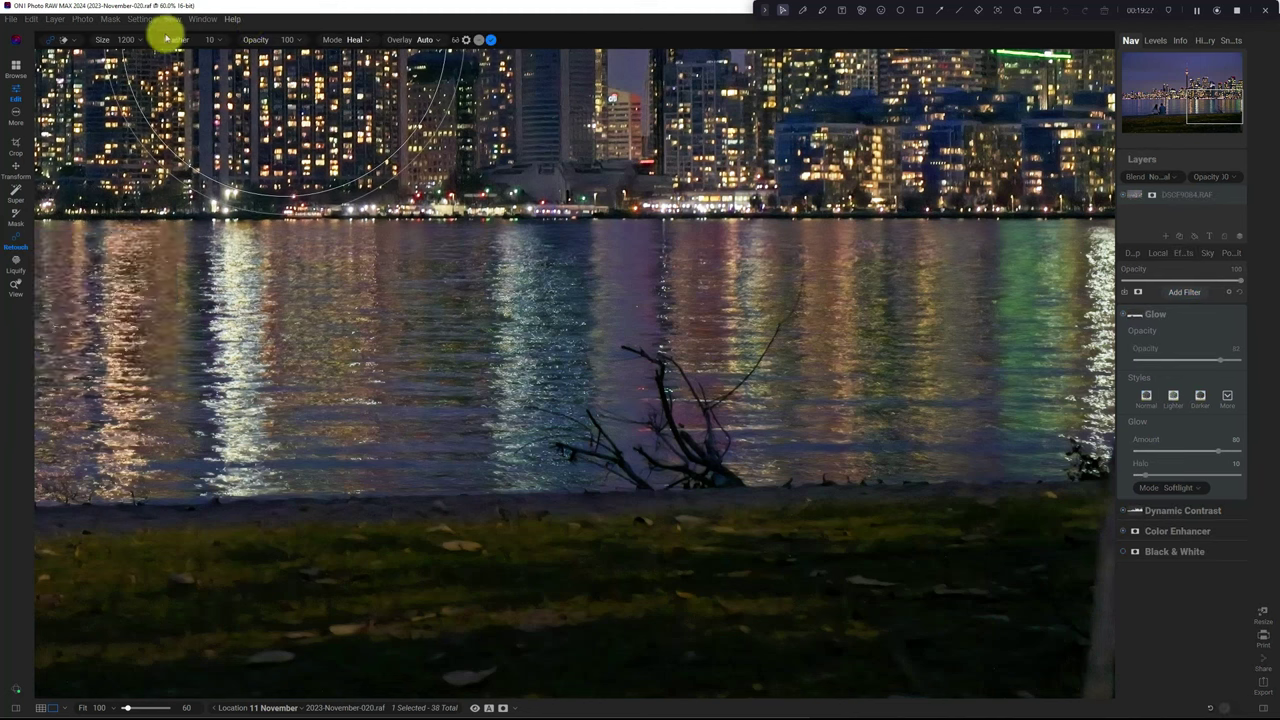
pyautogui.click(70, 44)
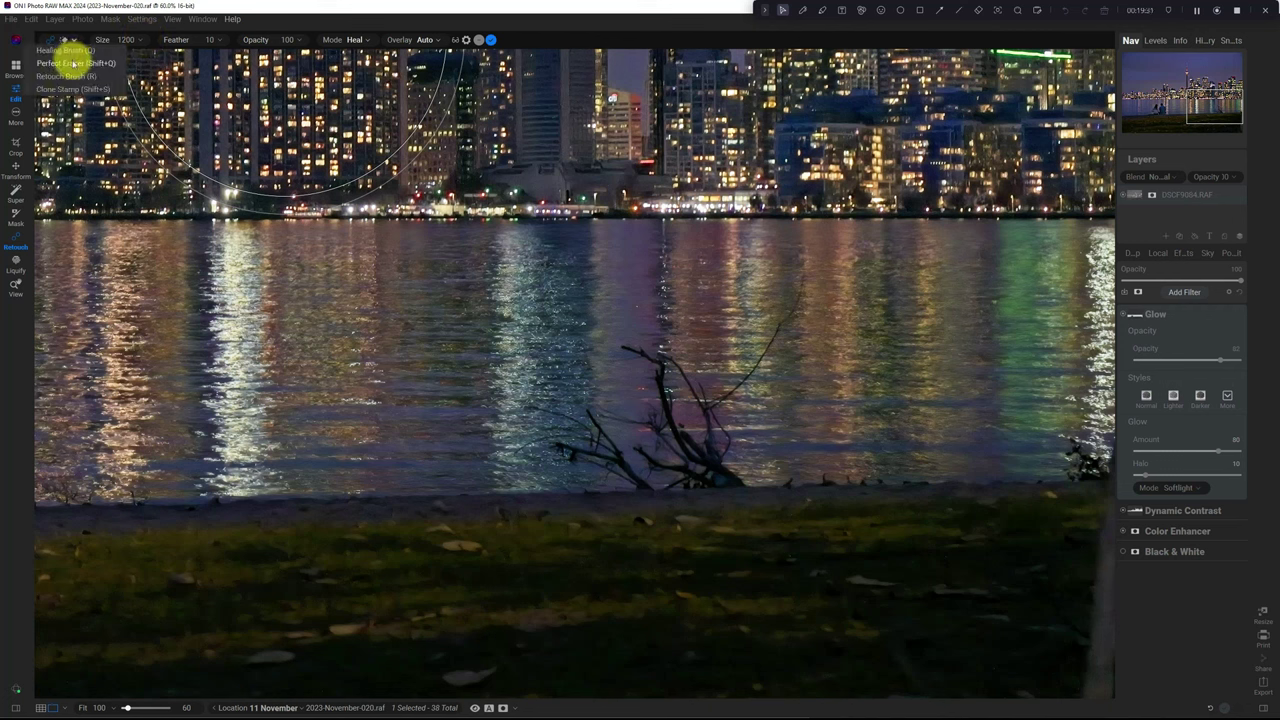
pyautogui.click(73, 63)
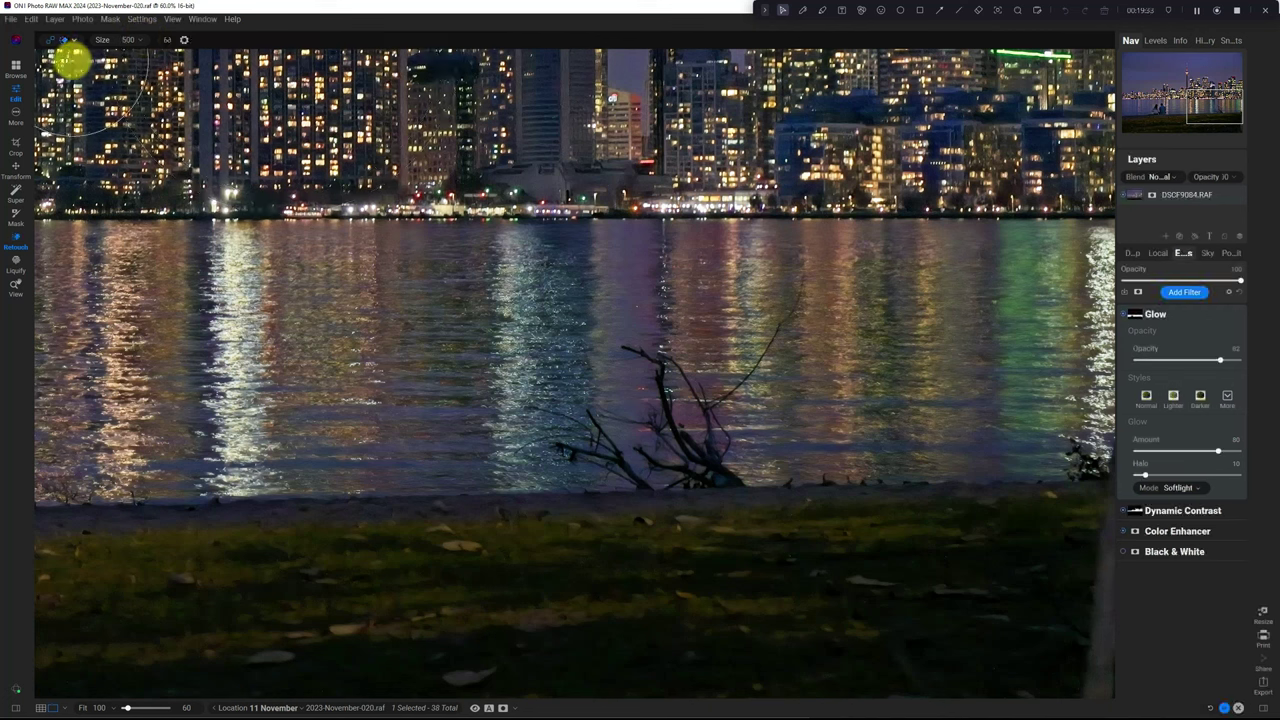
# - Set the eraser brush size to 35 and erase the long thin branch arching up over the water reflections
pyautogui.press('[')
pyautogui.press('[')
pyautogui.press('[')
pyautogui.press('[')
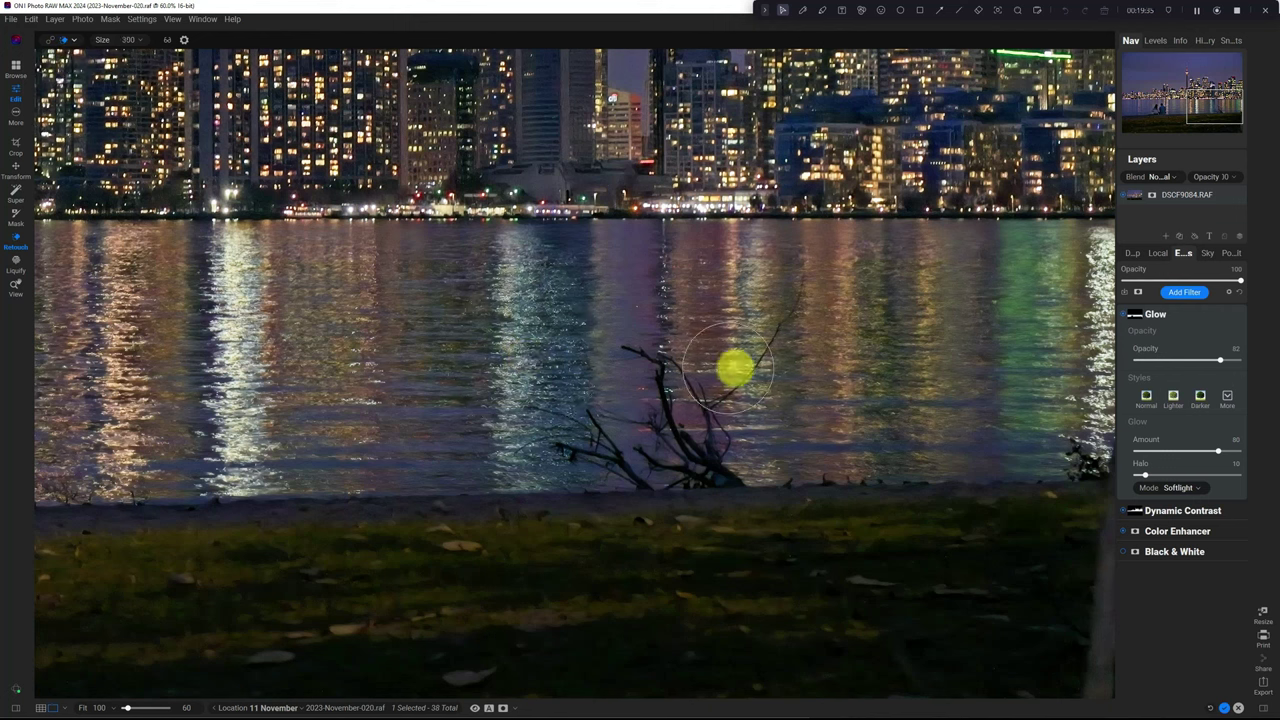
pyautogui.press('[')
pyautogui.press('[')
pyautogui.press('[')
pyautogui.press('[')
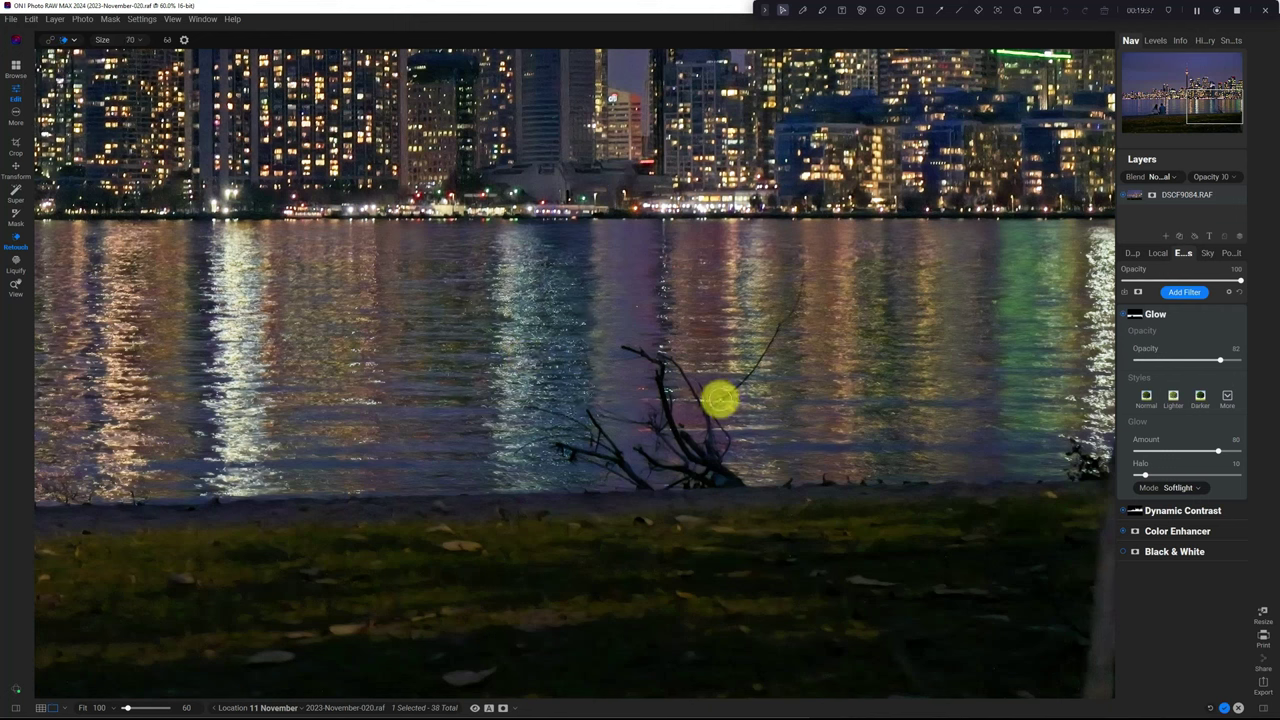
pyautogui.press('[')
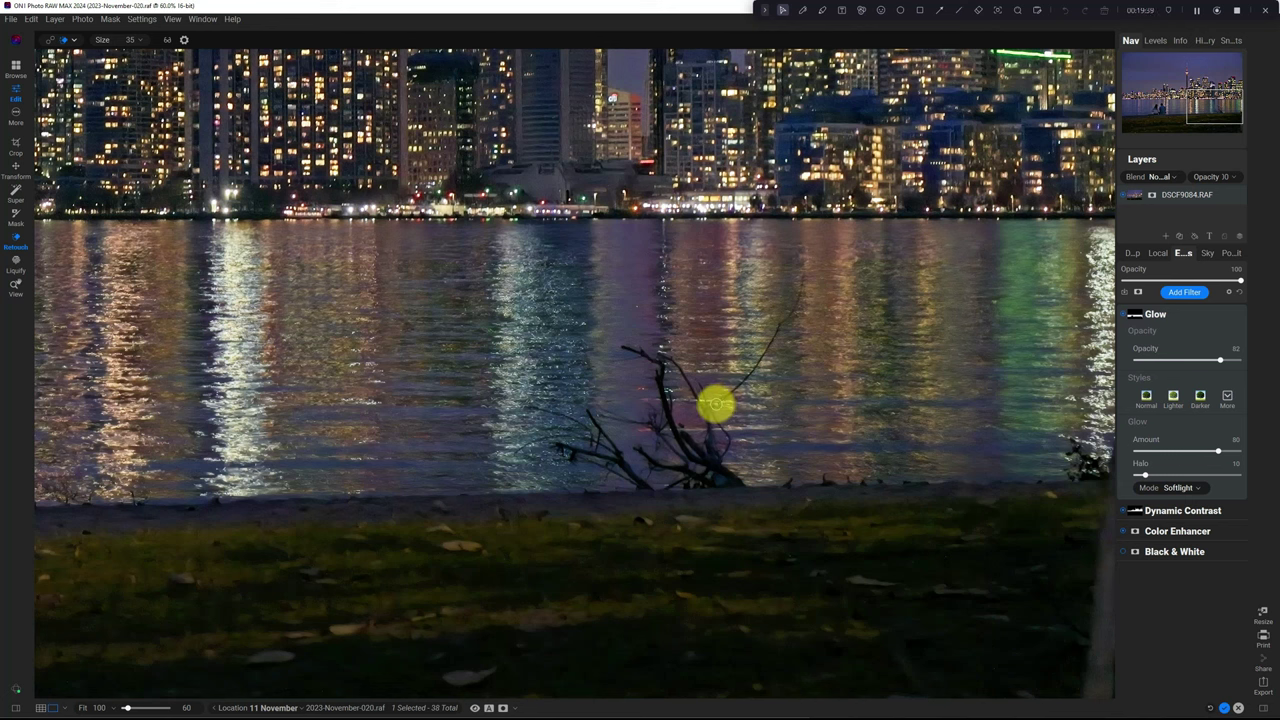
pyautogui.moveTo(718, 402); pyautogui.dragTo(804, 281)
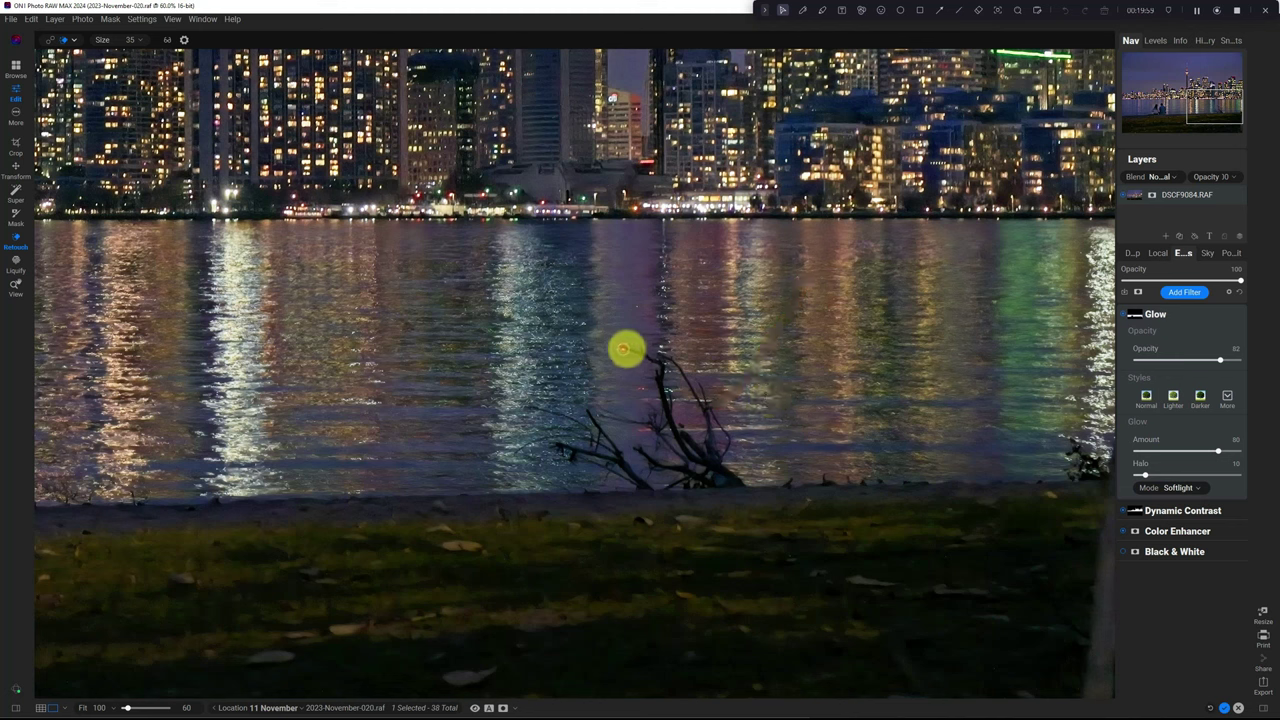
# - Erase the remaining upper branch tips above the main clump one by one, down to its base
pyautogui.moveTo(625, 348)
pyautogui.mouseDown()
pyautogui.moveTo(660, 366)
pyautogui.moveTo(668, 418)
pyautogui.mouseUp()
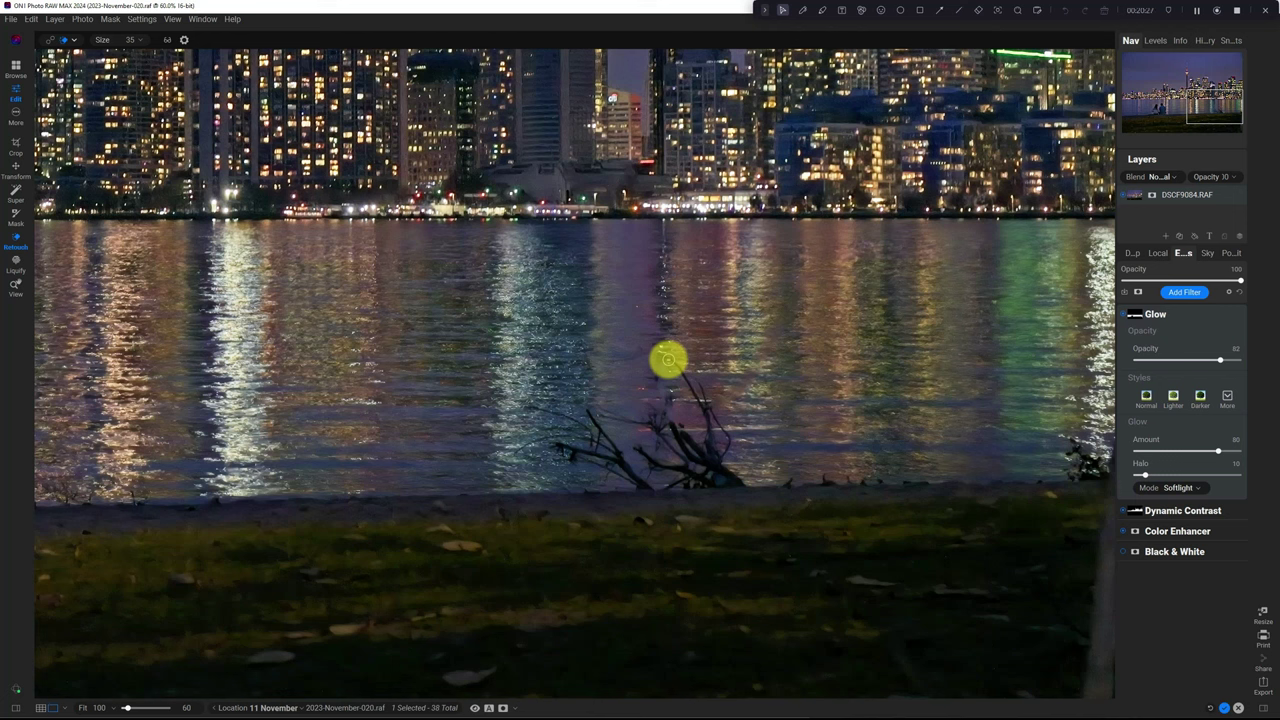
pyautogui.moveTo(664, 356); pyautogui.dragTo(710, 440)
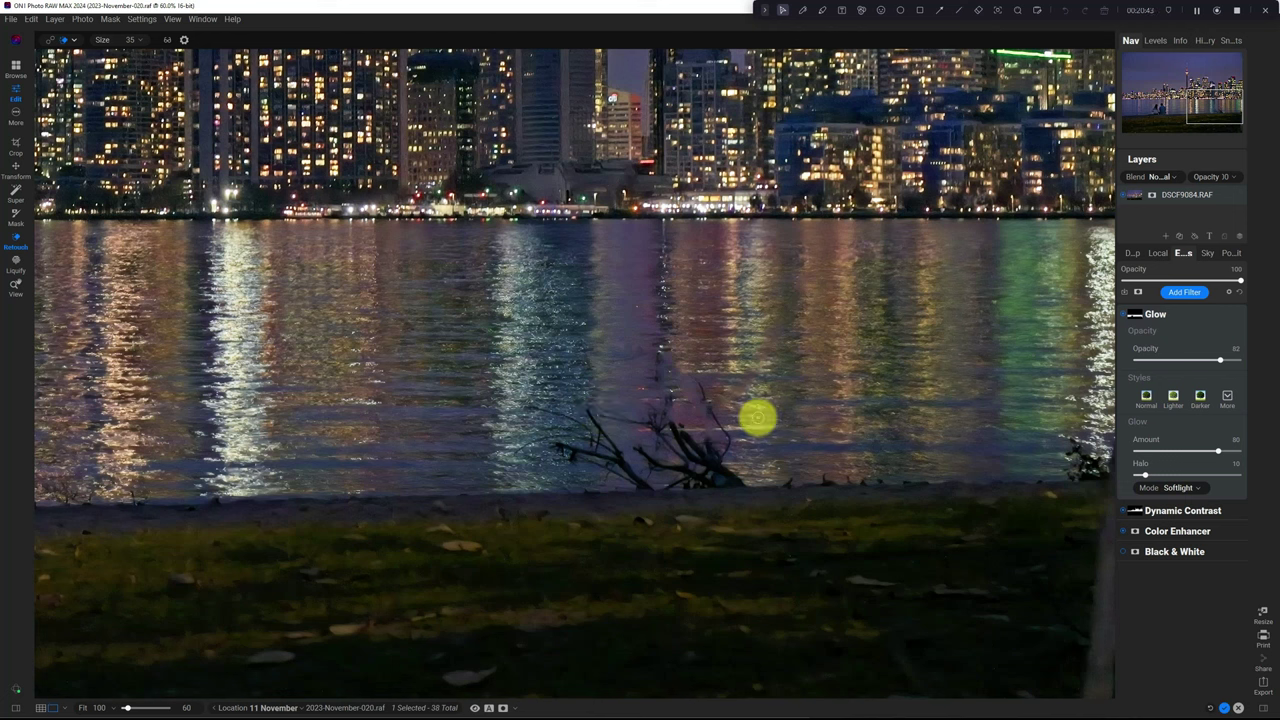
pyautogui.moveTo(698, 386)
pyautogui.mouseDown()
pyautogui.moveTo(725, 450)
pyautogui.moveTo(702, 452)
pyautogui.moveTo(666, 426)
pyautogui.moveTo(669, 437)
pyautogui.mouseUp()
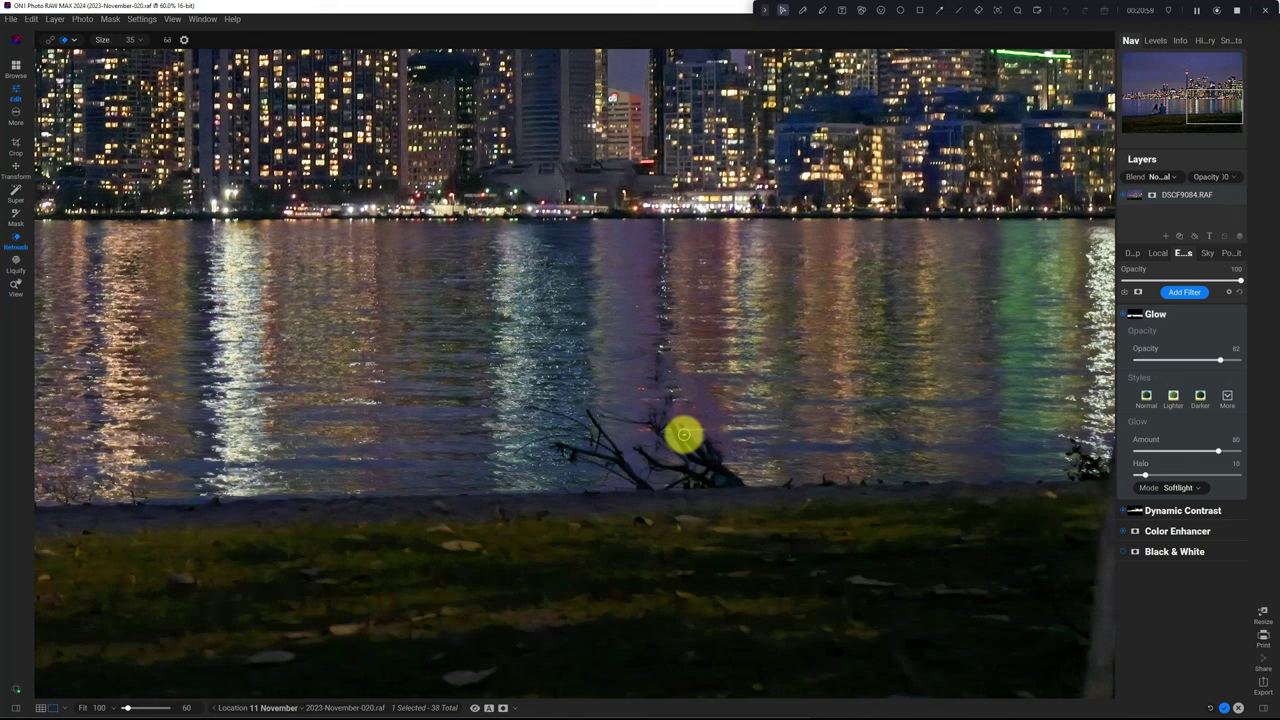
# - Try erasing the remaining branch clump at the shoreline with the Perfect Eraser at size 100, then undo the erasure
pyautogui.press(']')
pyautogui.press(']')
pyautogui.press(']')
pyautogui.press(']')
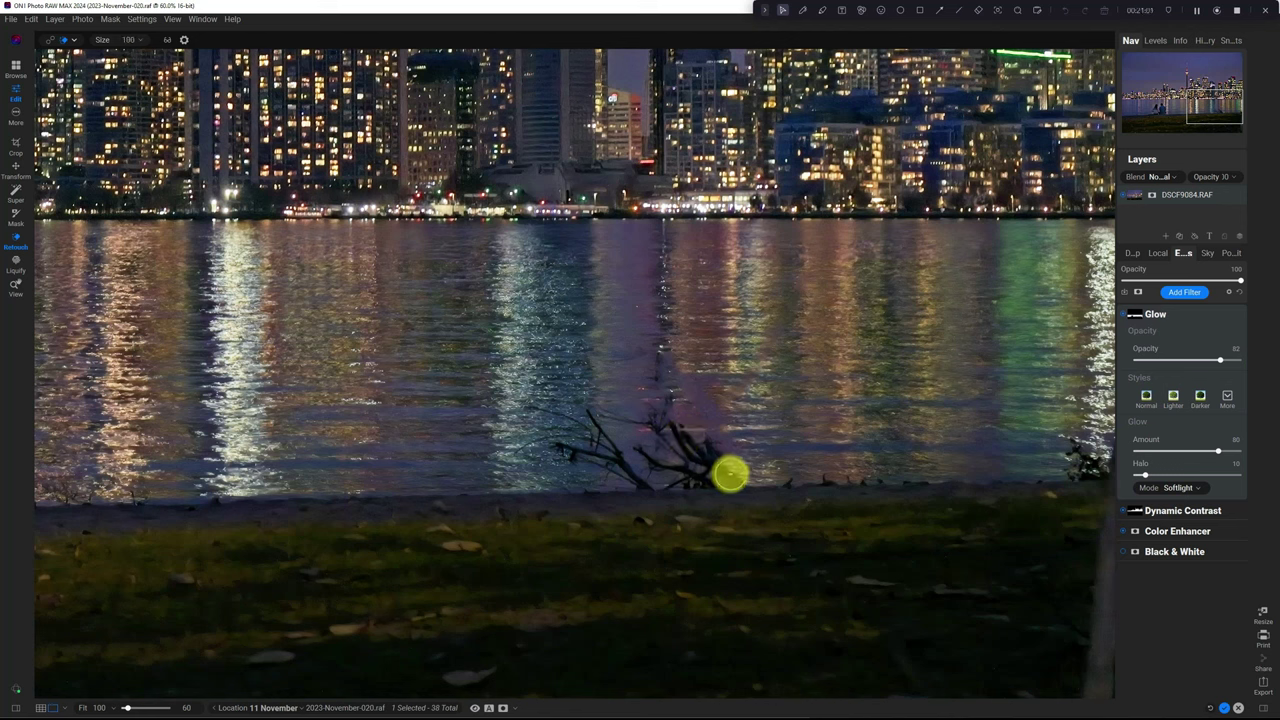
pyautogui.click(75, 40)
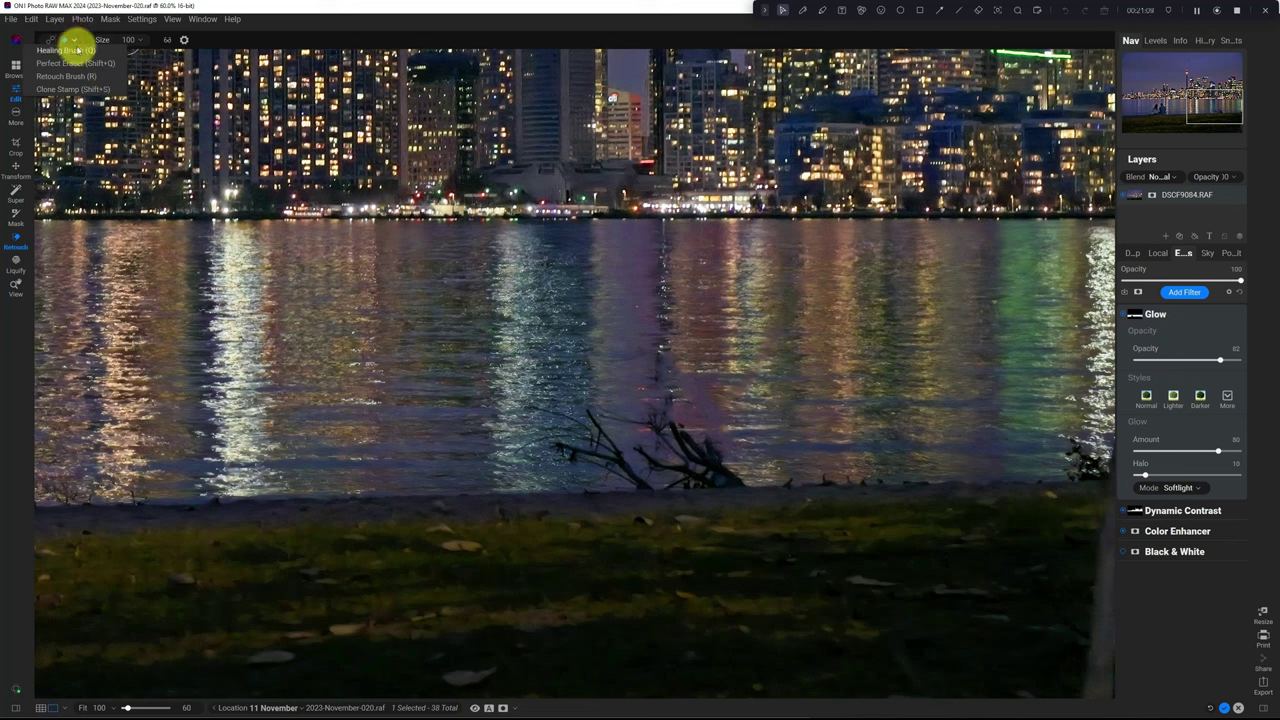
pyautogui.click(77, 62)
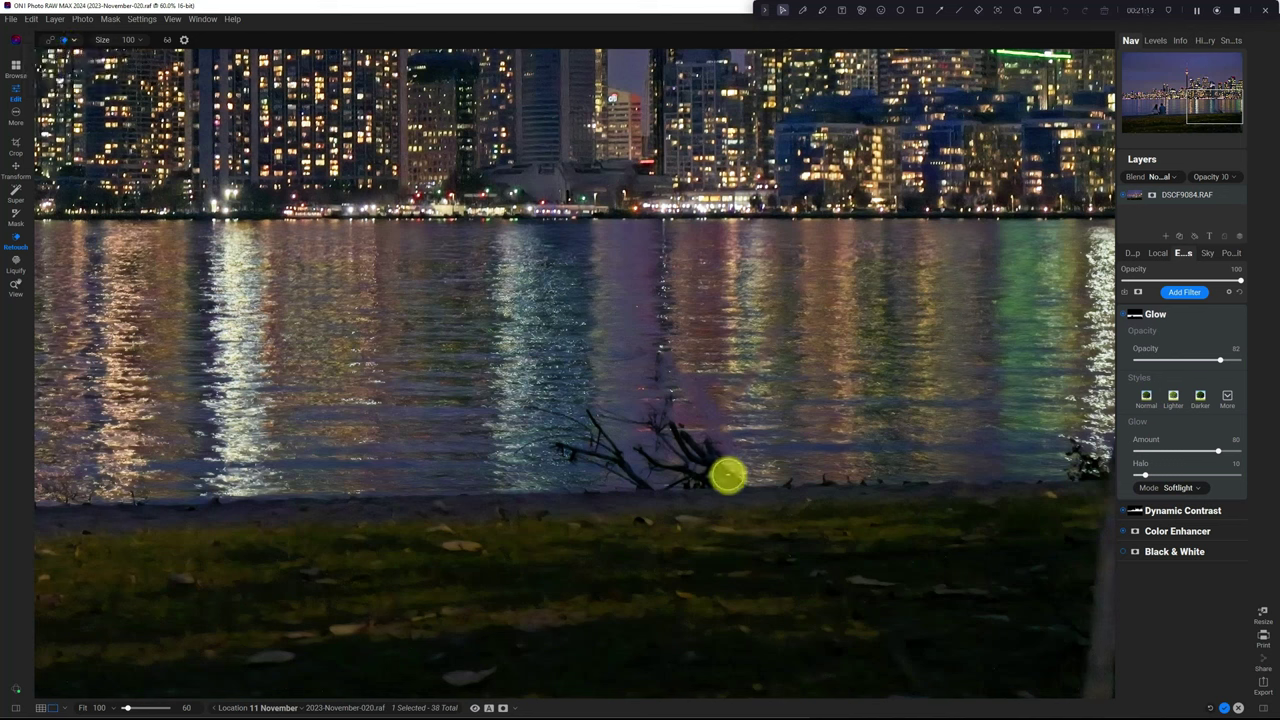
pyautogui.moveTo(726, 472)
pyautogui.mouseDown()
pyautogui.moveTo(697, 474)
pyautogui.moveTo(712, 462)
pyautogui.moveTo(680, 437)
pyautogui.moveTo(680, 457)
pyautogui.moveTo(651, 451)
pyautogui.moveTo(656, 467)
pyautogui.moveTo(731, 474)
pyautogui.mouseUp()
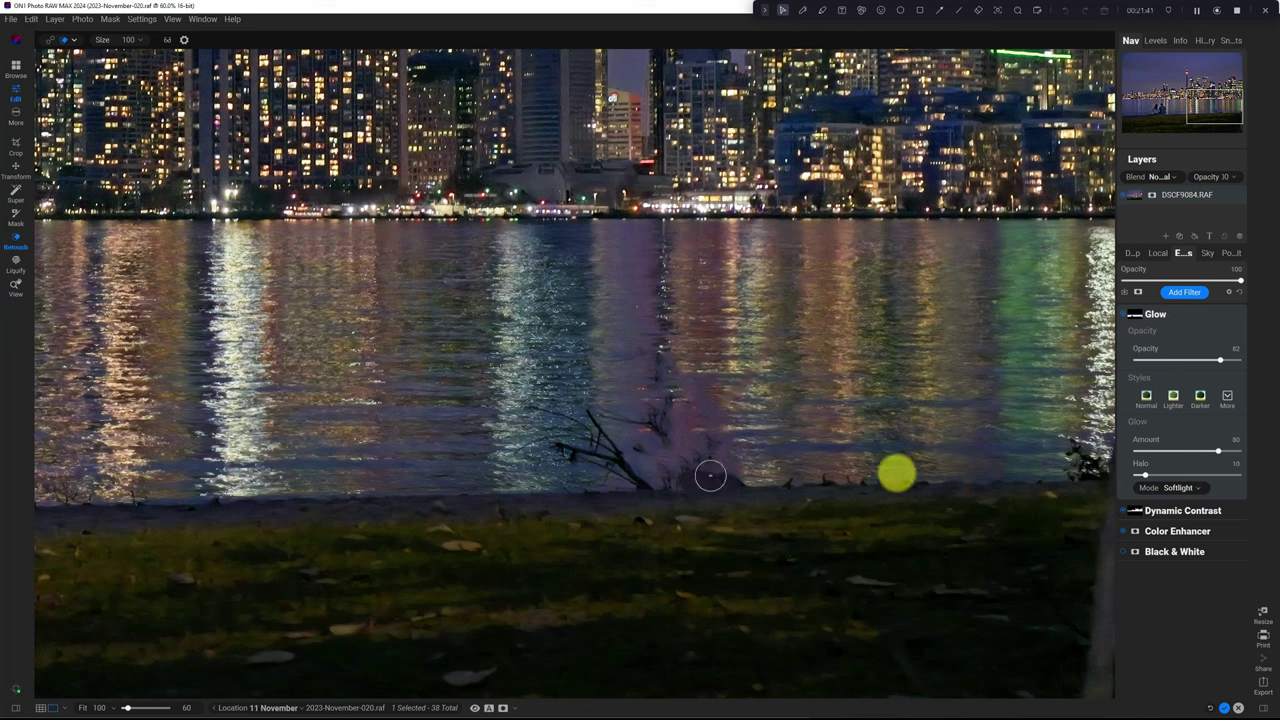
pyautogui.hotkey('ctrl', 'z')
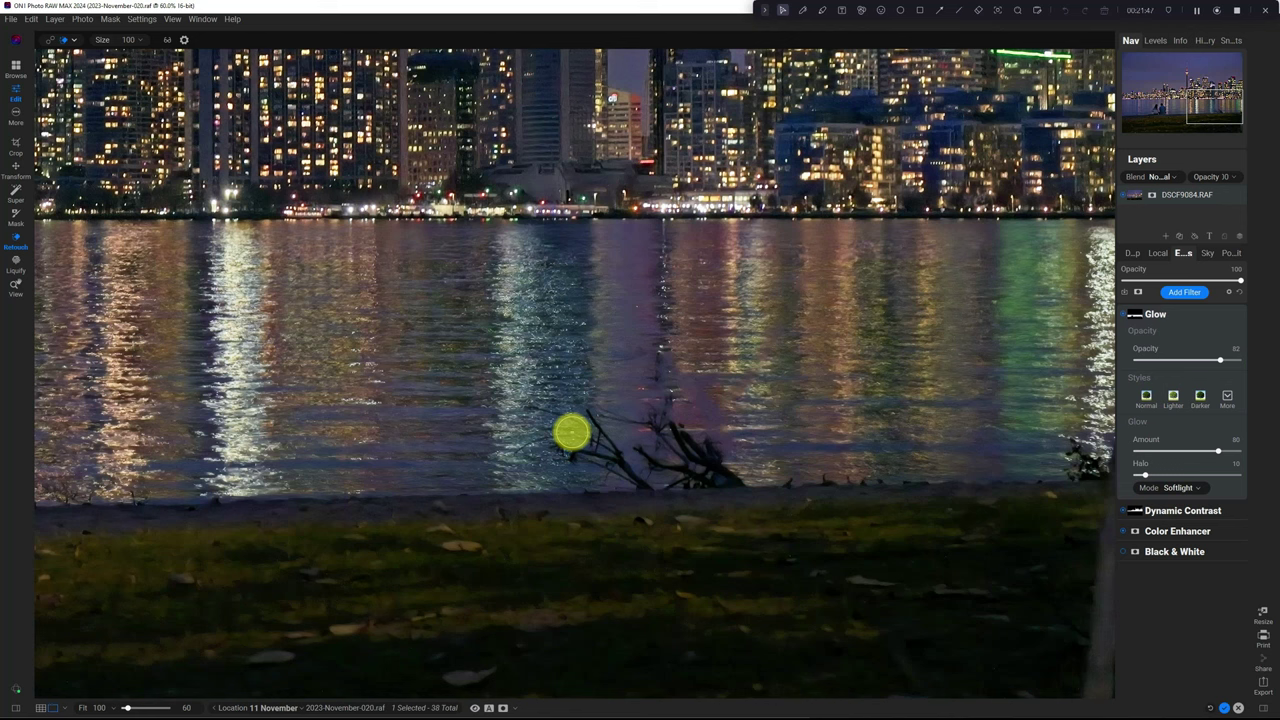
# - Set the eraser brush size to 35 and erase the separate smaller branches beside the main clump
pyautogui.press('[')
pyautogui.press('[')
pyautogui.press('[')
pyautogui.press('[')
pyautogui.press('[')
pyautogui.press('[')
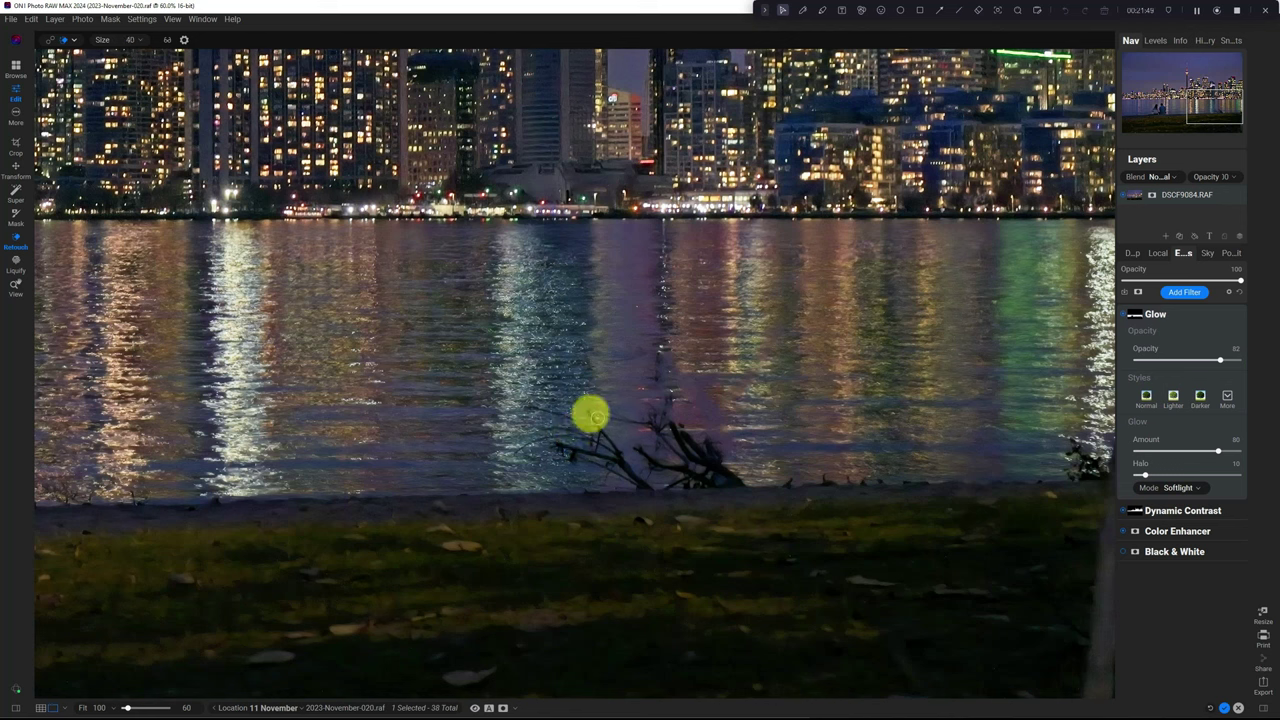
pyautogui.press('[')
pyautogui.moveTo(588, 412)
pyautogui.mouseDown()
pyautogui.moveTo(610, 455)
pyautogui.moveTo(557, 443)
pyautogui.moveTo(625, 477)
pyautogui.moveTo(609, 451)
pyautogui.moveTo(631, 463)
pyautogui.moveTo(620, 453)
pyautogui.mouseUp()
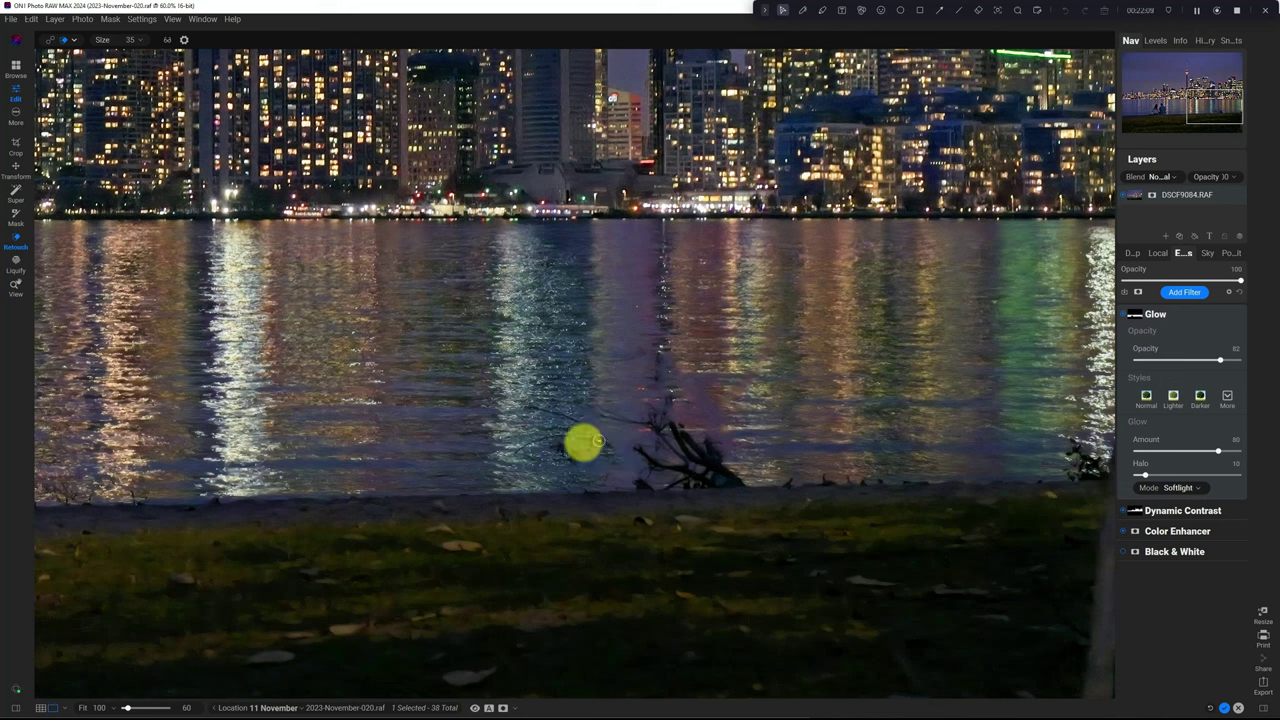
pyautogui.moveTo(516, 450); pyautogui.dragTo(609, 444)
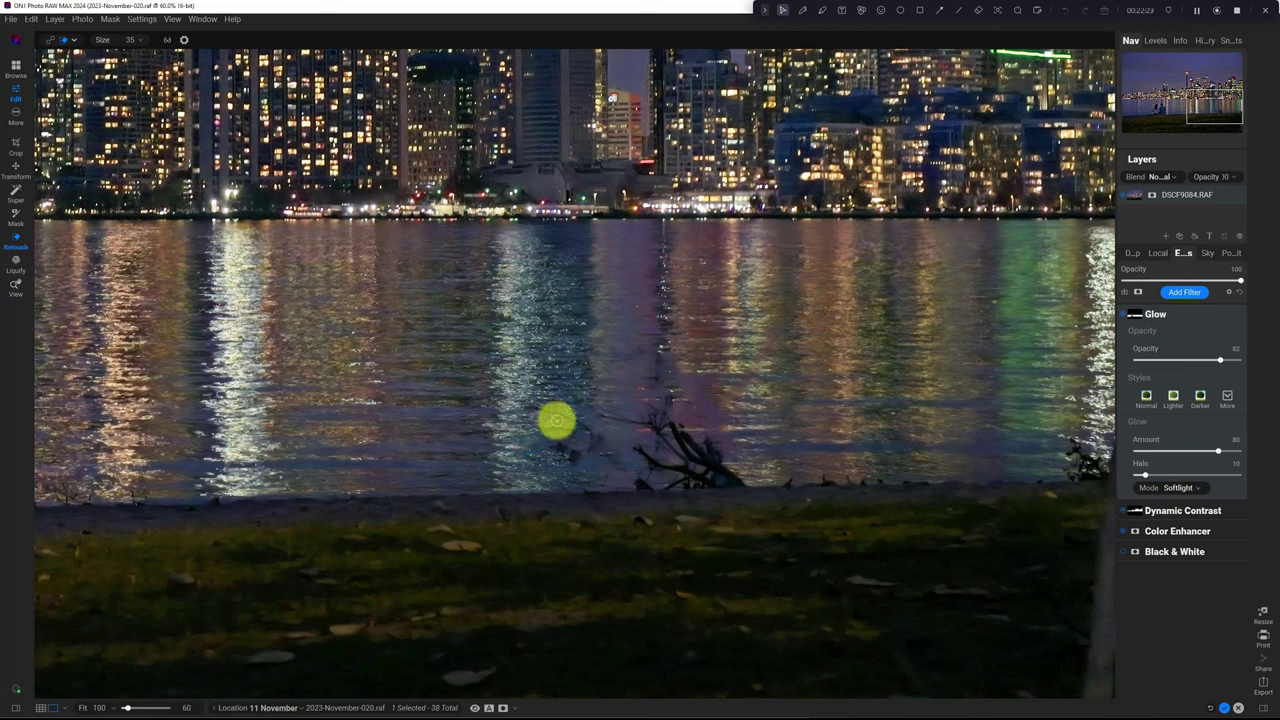
pyautogui.moveTo(561, 451); pyautogui.dragTo(610, 452)
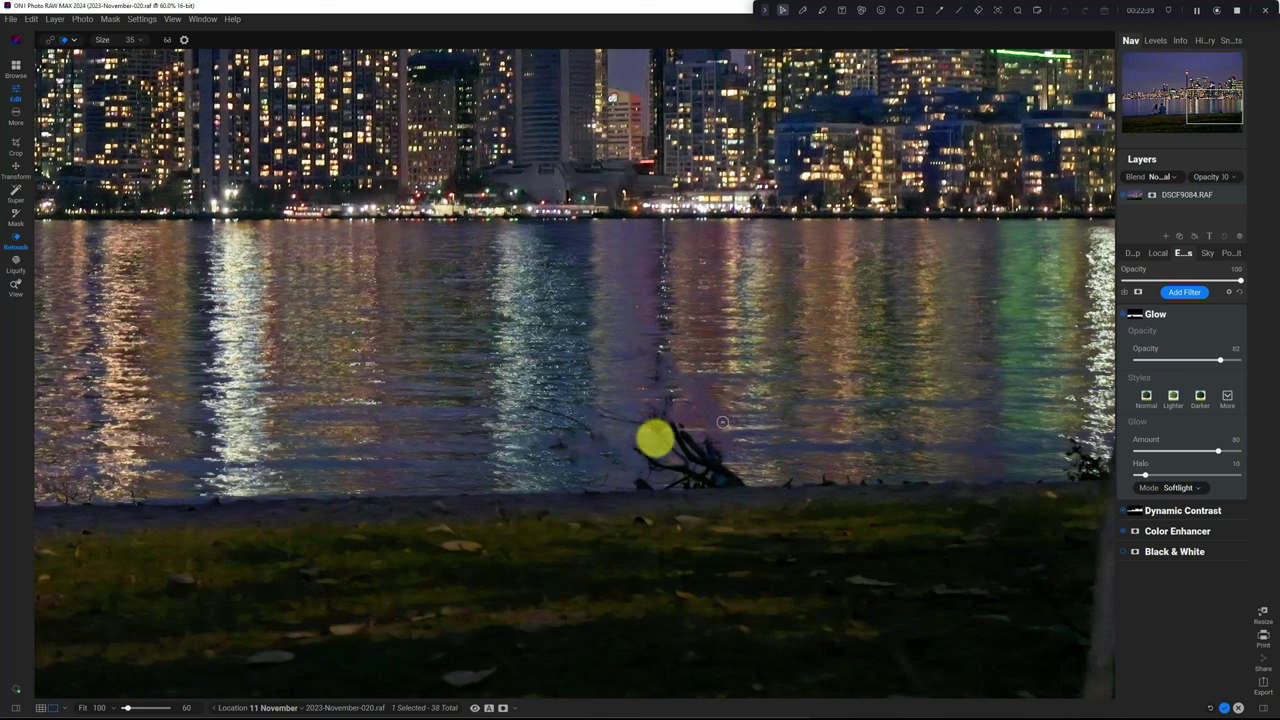
pyautogui.hotkey('ctrl', '0')
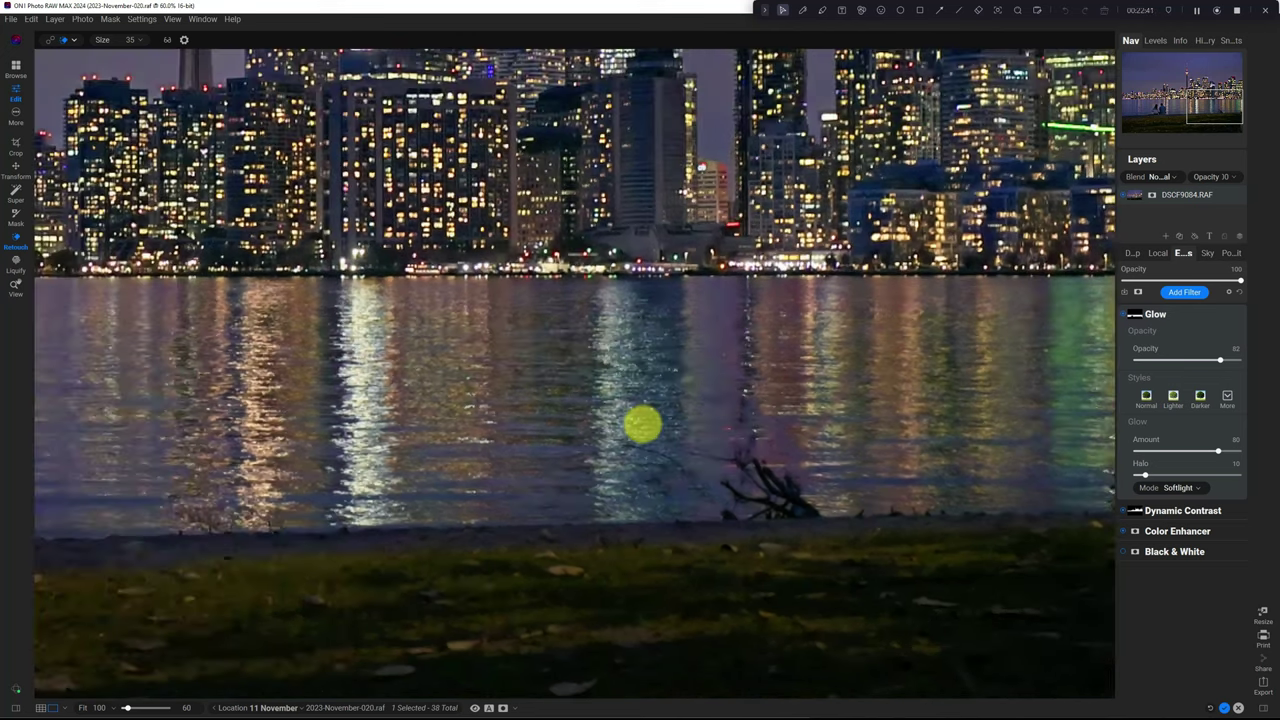